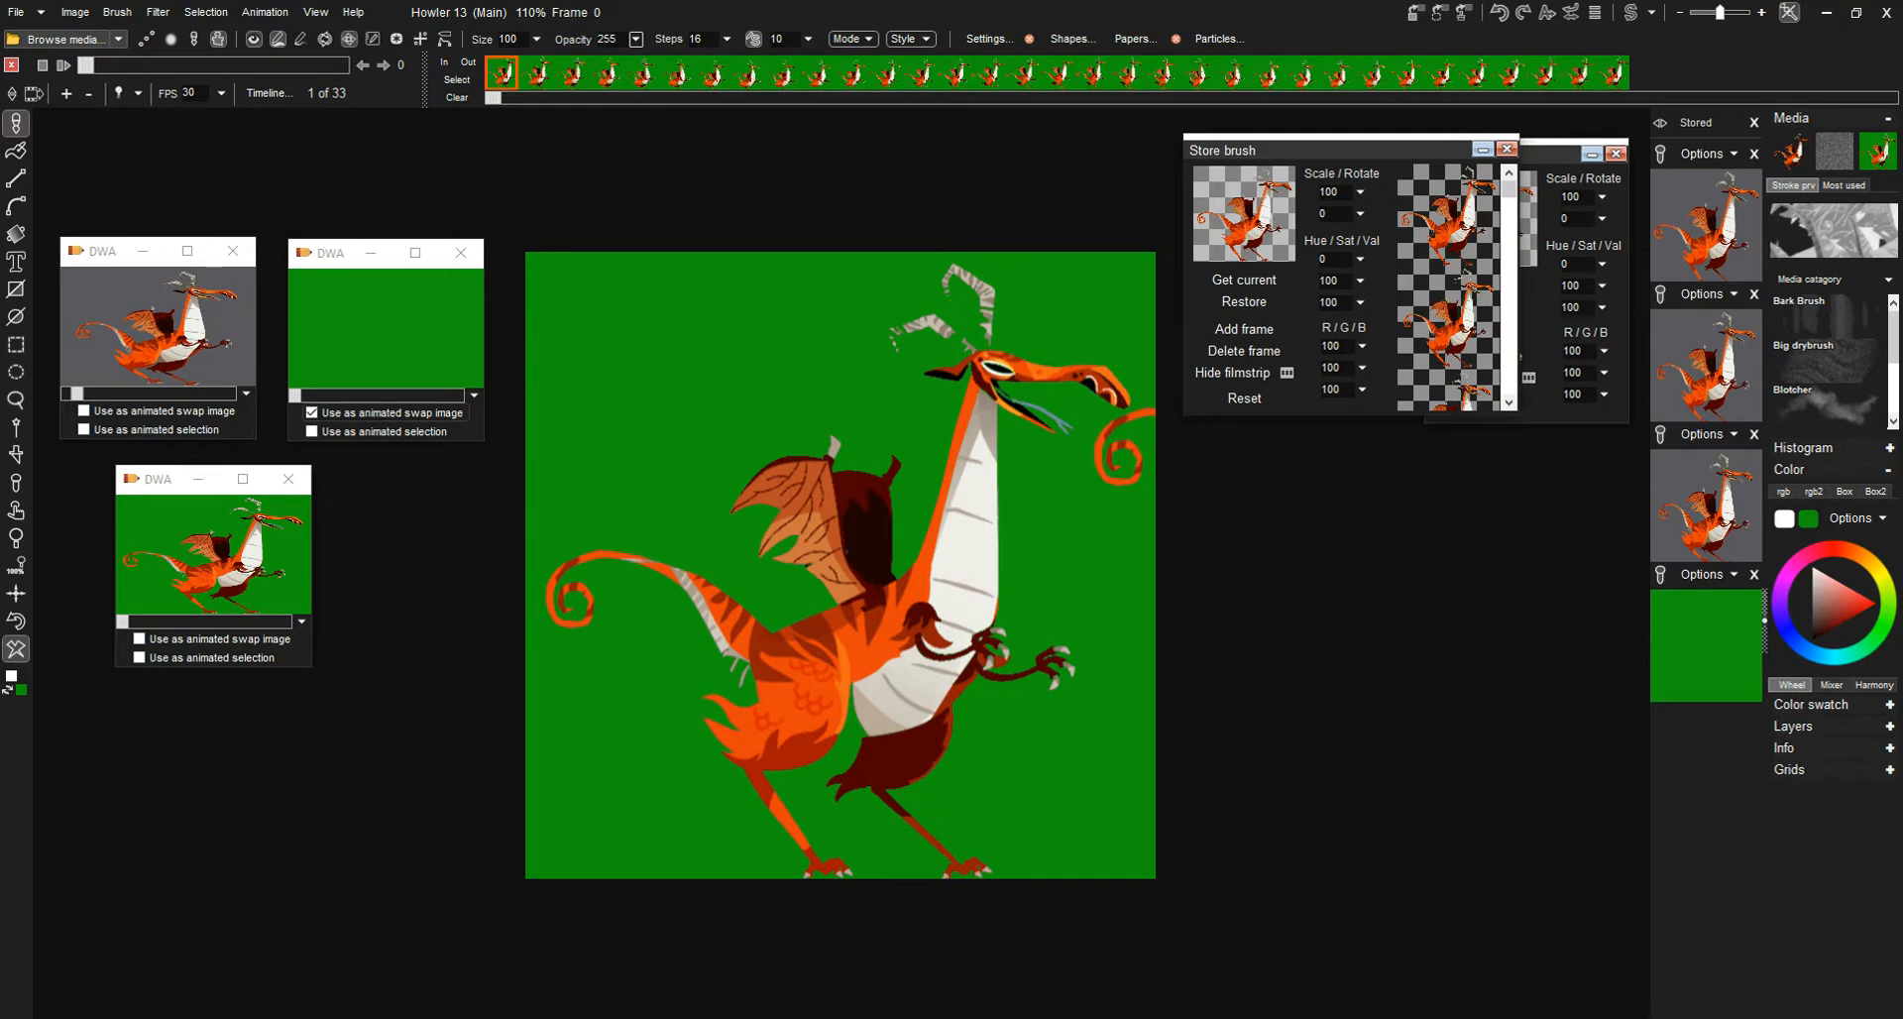
- Collapse the filmstrip of the front stored brush and place its window directly below the other stored brush window
mouse_move(1509, 303)
left_mouse_down()
mouse_move(1510, 845)
mouse_move(1509, 305)
left_mouse_up()
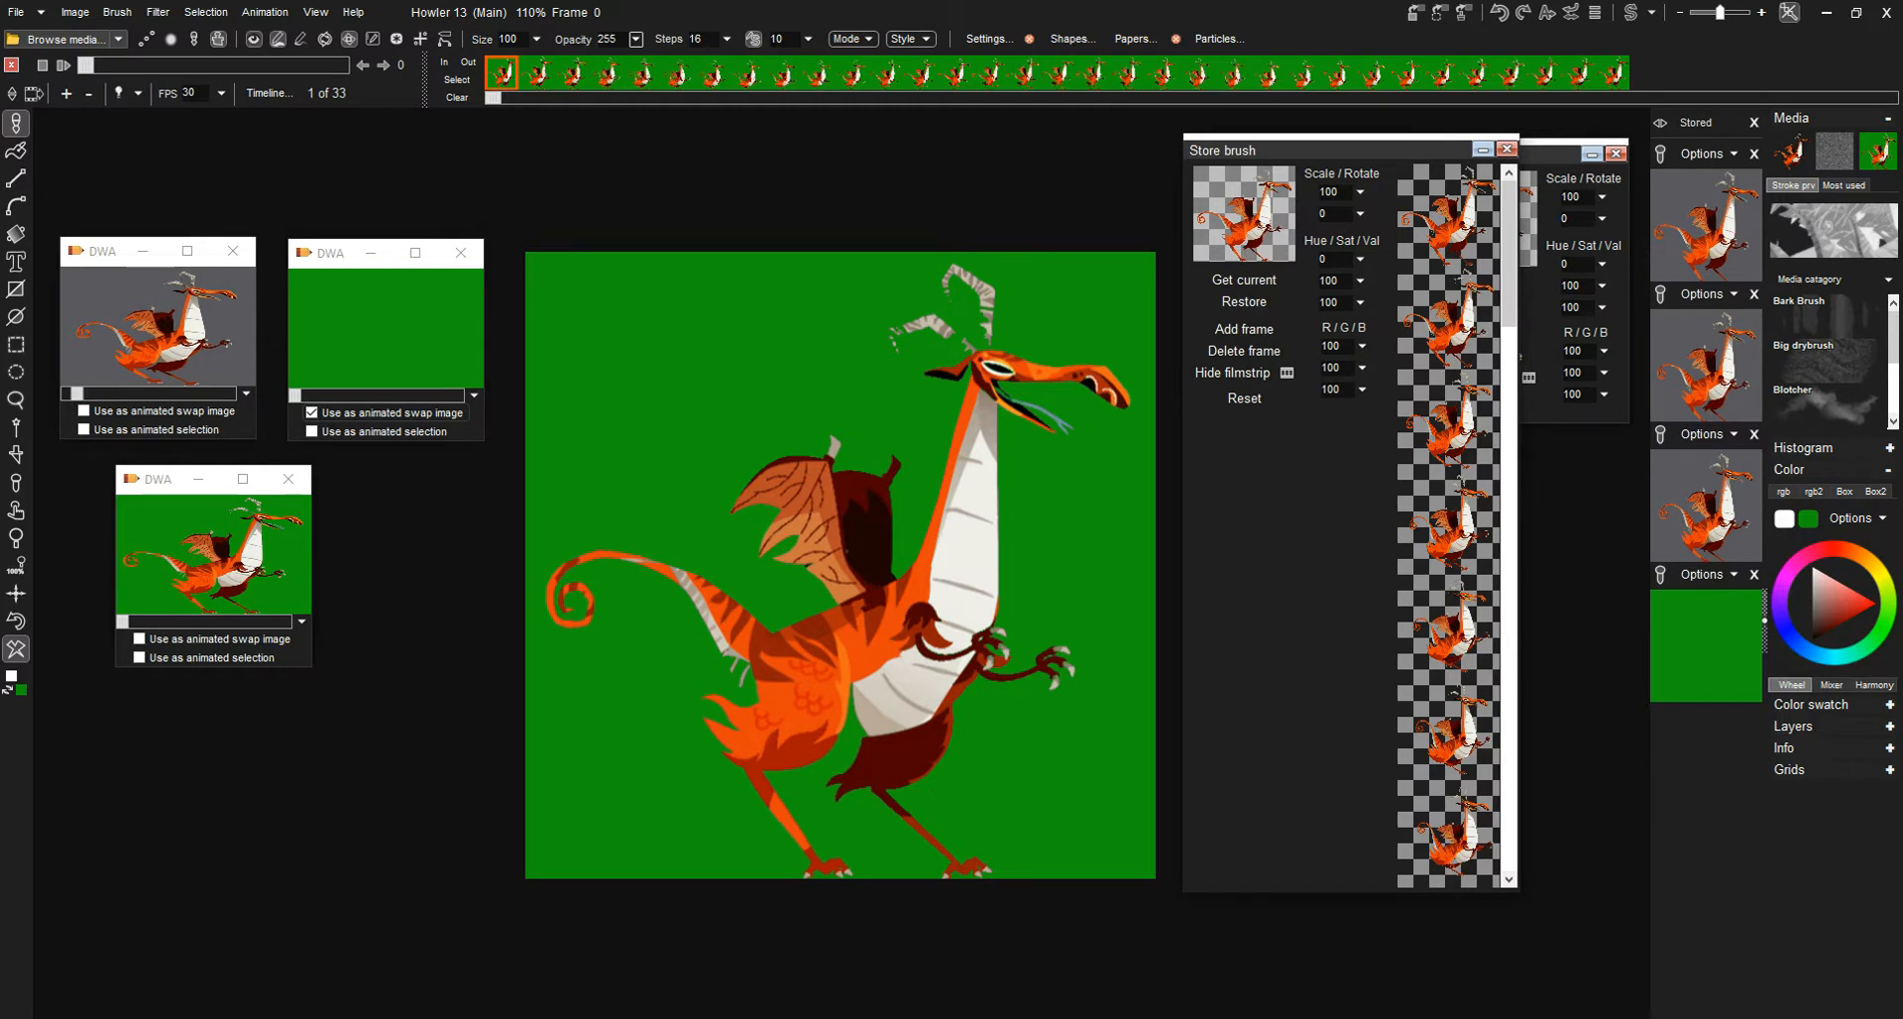
left_click_drag(1288, 150, 1288, 496)
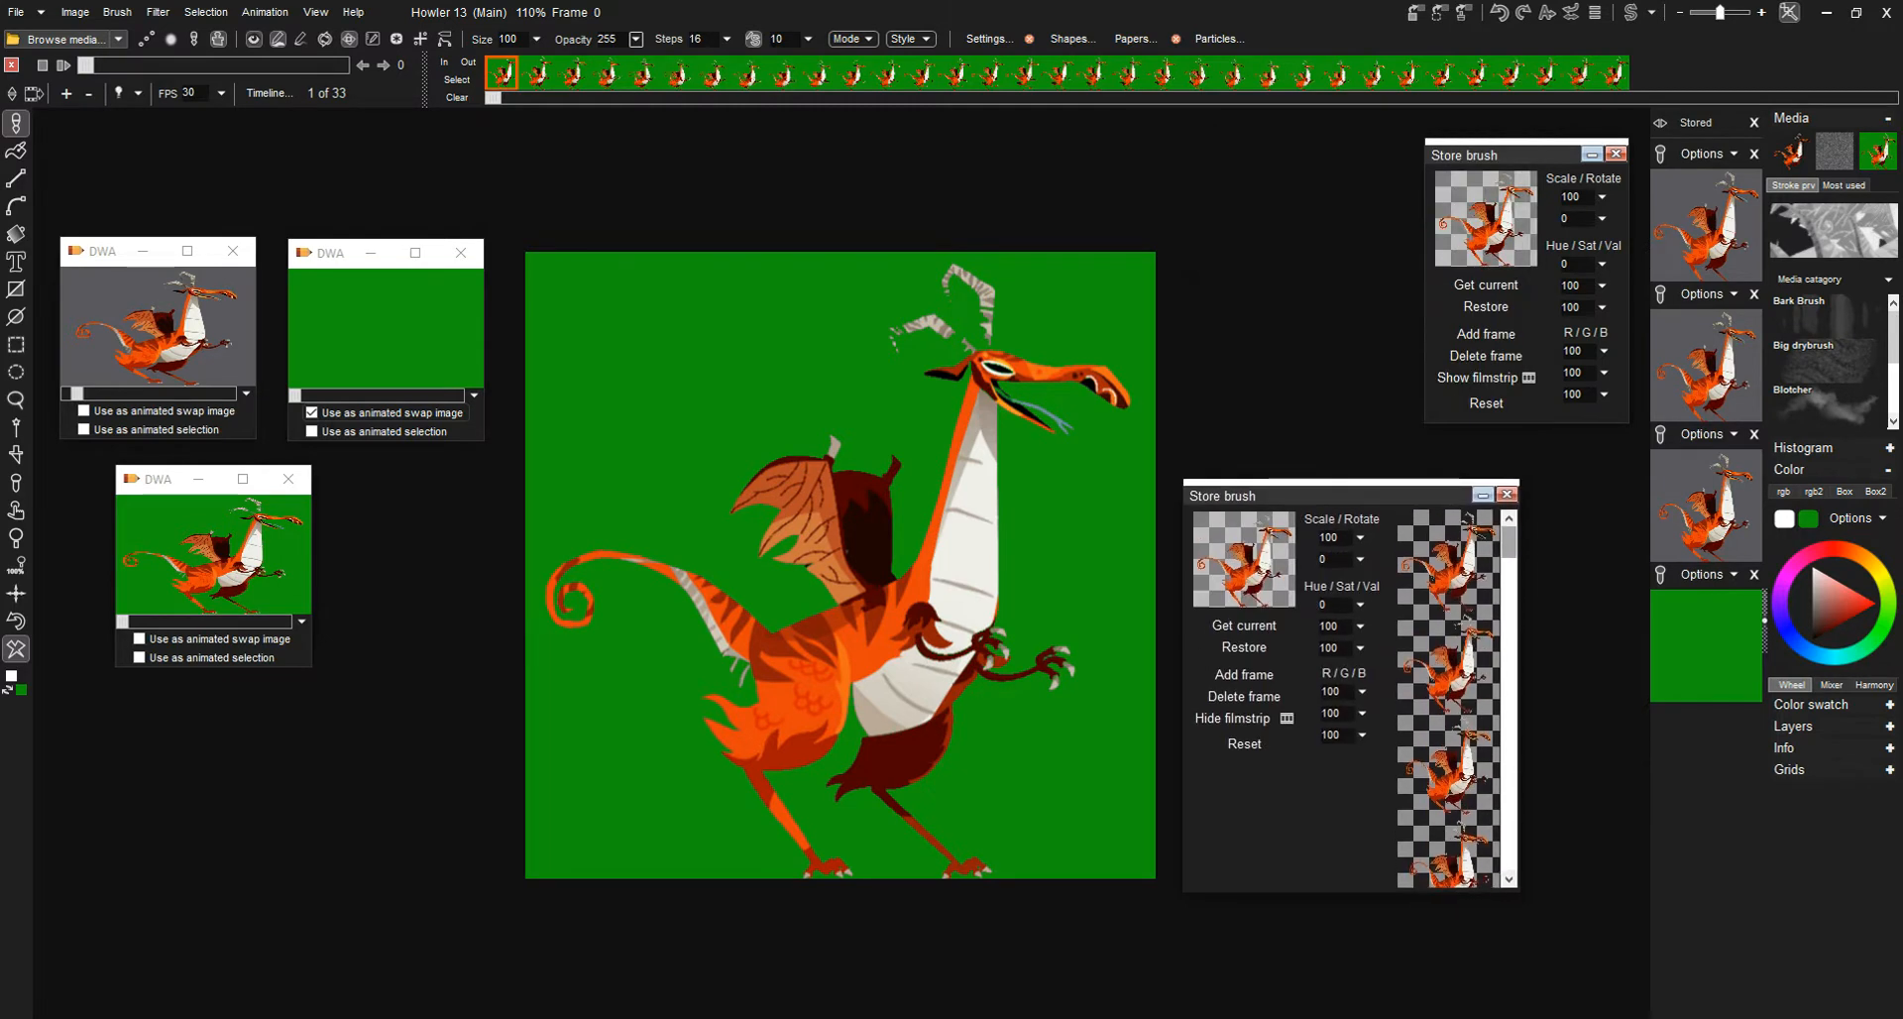
left_click(1239, 717)
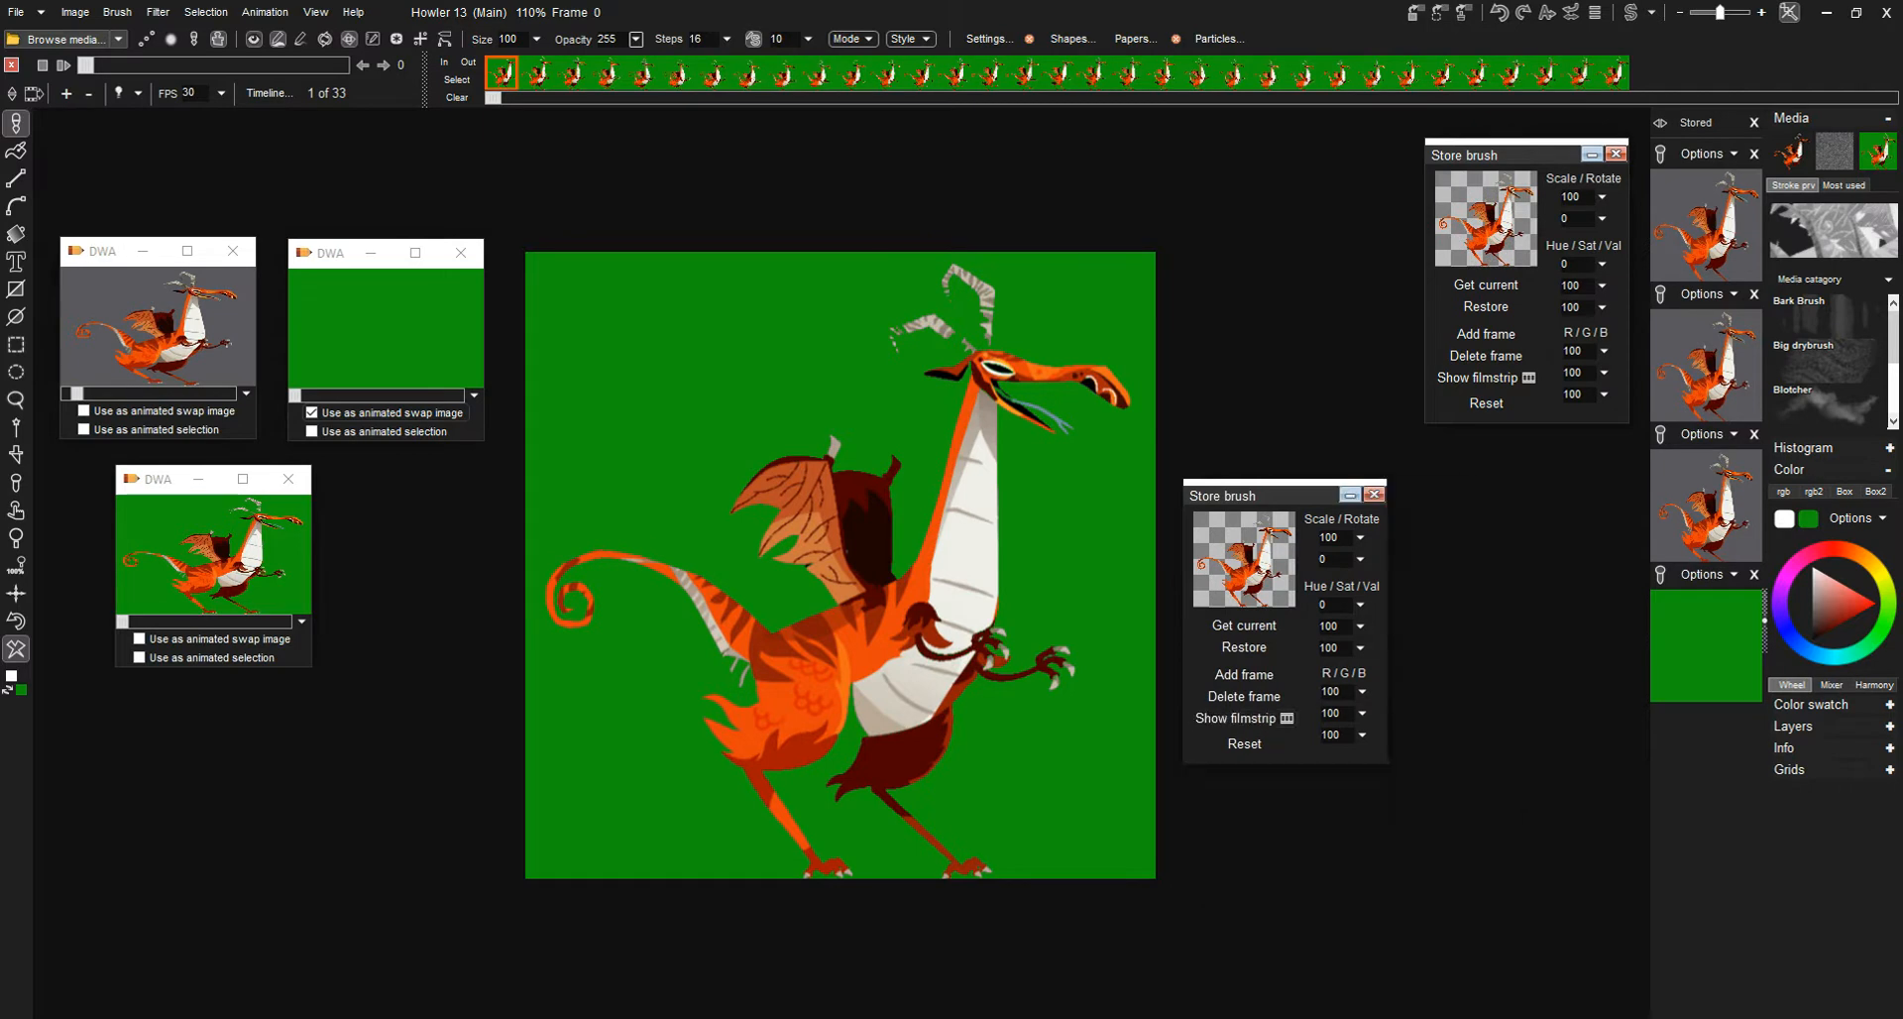
left_click_drag(1248, 495, 1491, 461)
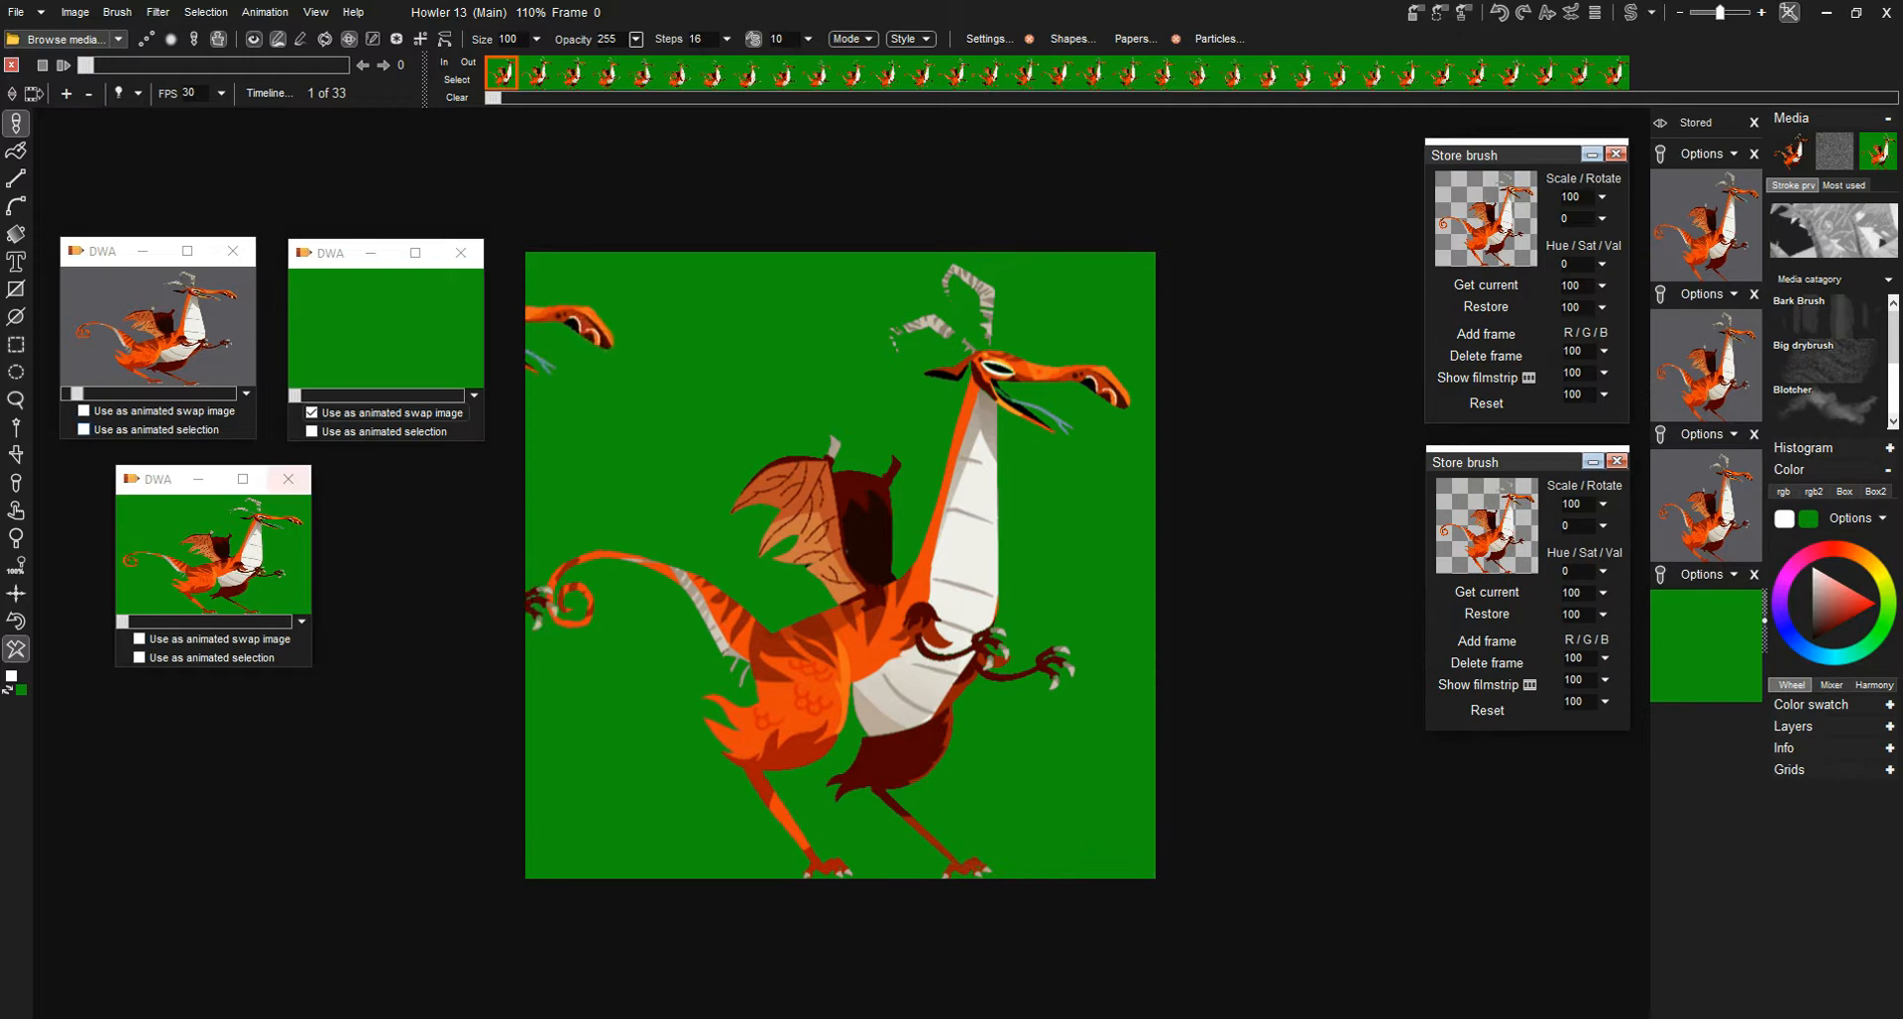
- Pick up the whole dragon image from the canvas as a custom brush
left_click(16, 454)
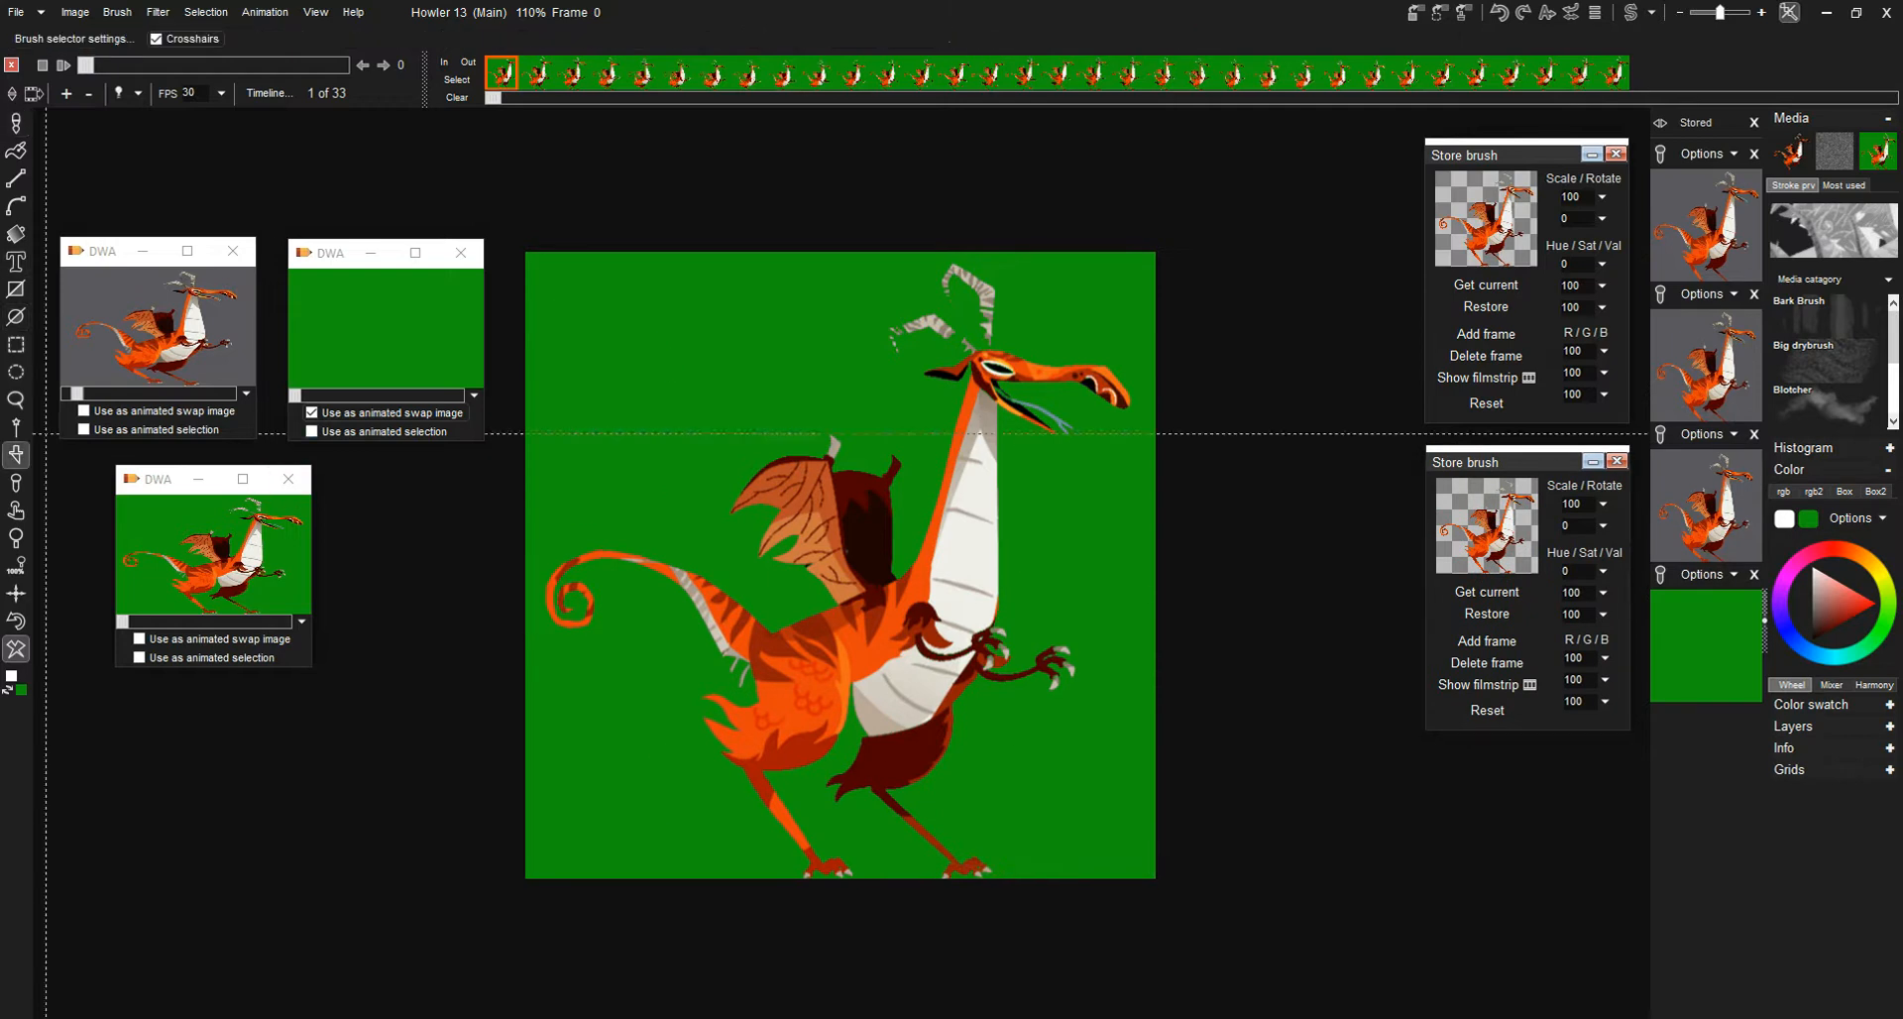
left_click_drag(498, 225, 1206, 944)
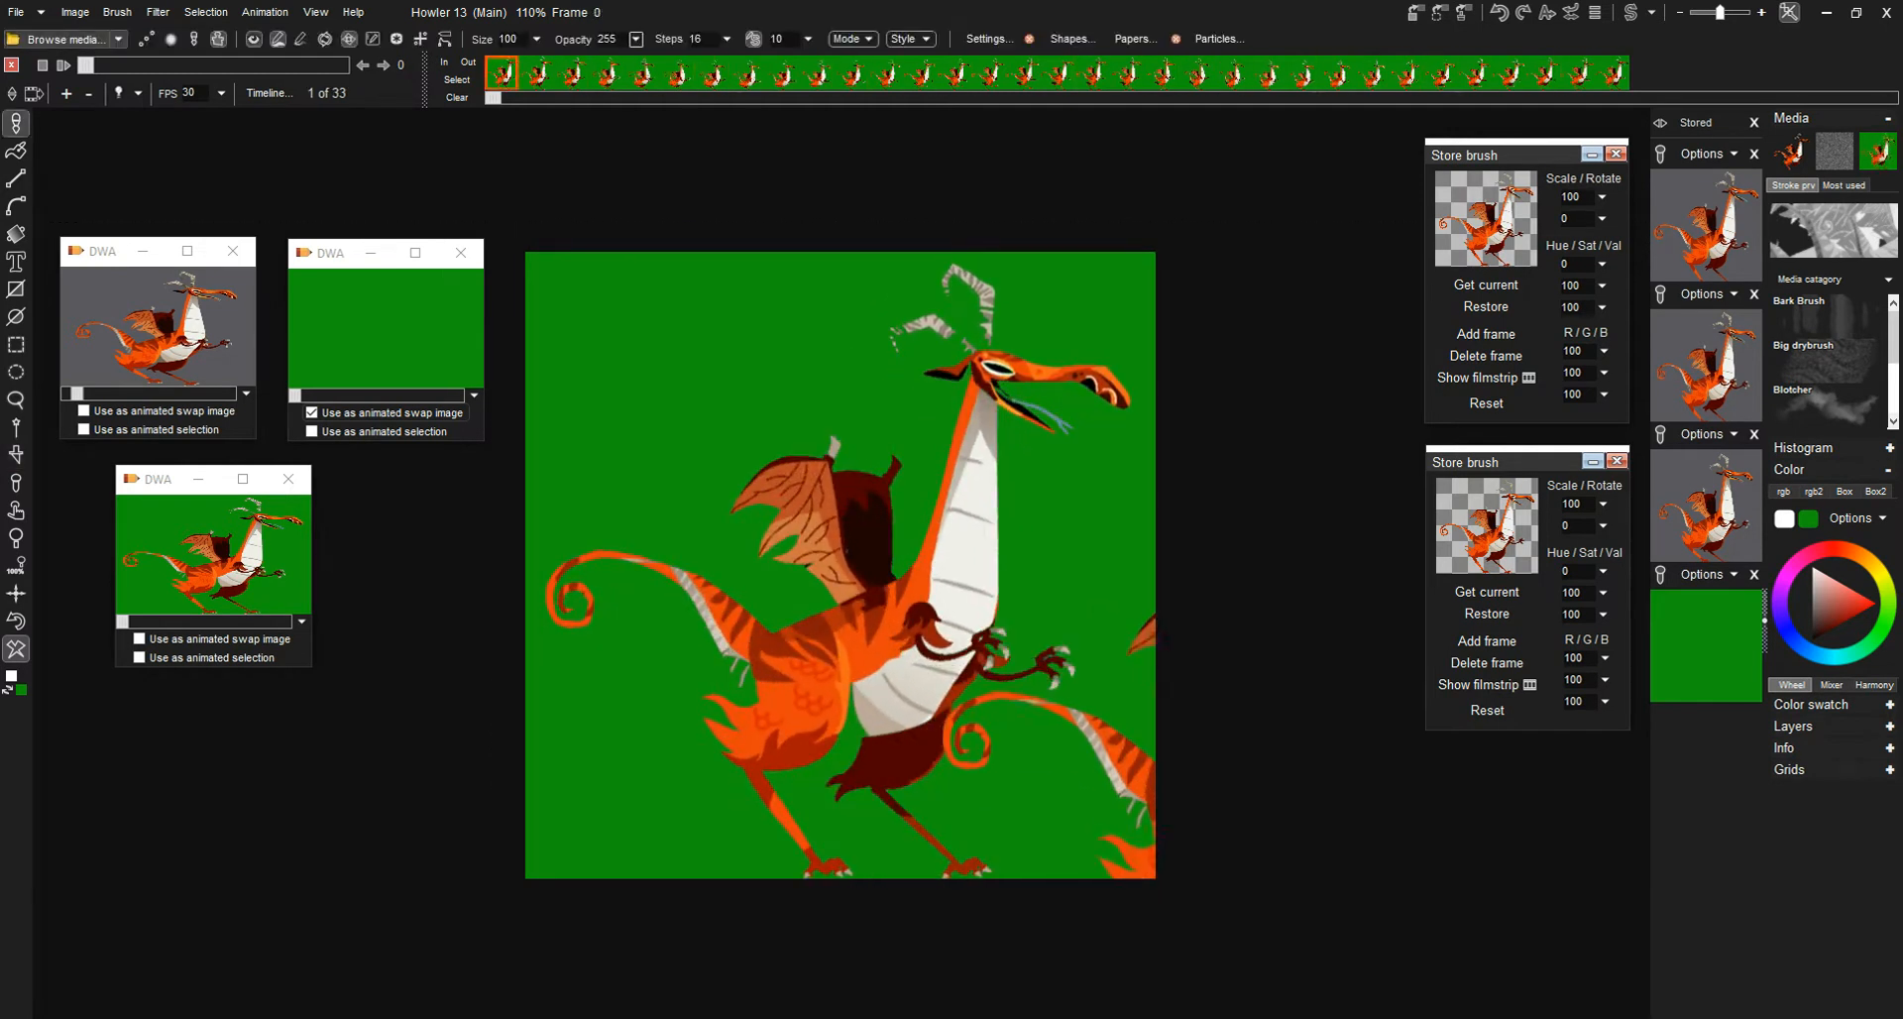
- Restore the stored green-background dragon animation with the outstretched arm, replacing the current animation
mouse_move(183, 480)
left_mouse_down()
mouse_move(237, 486)
mouse_move(204, 484)
left_mouse_up()
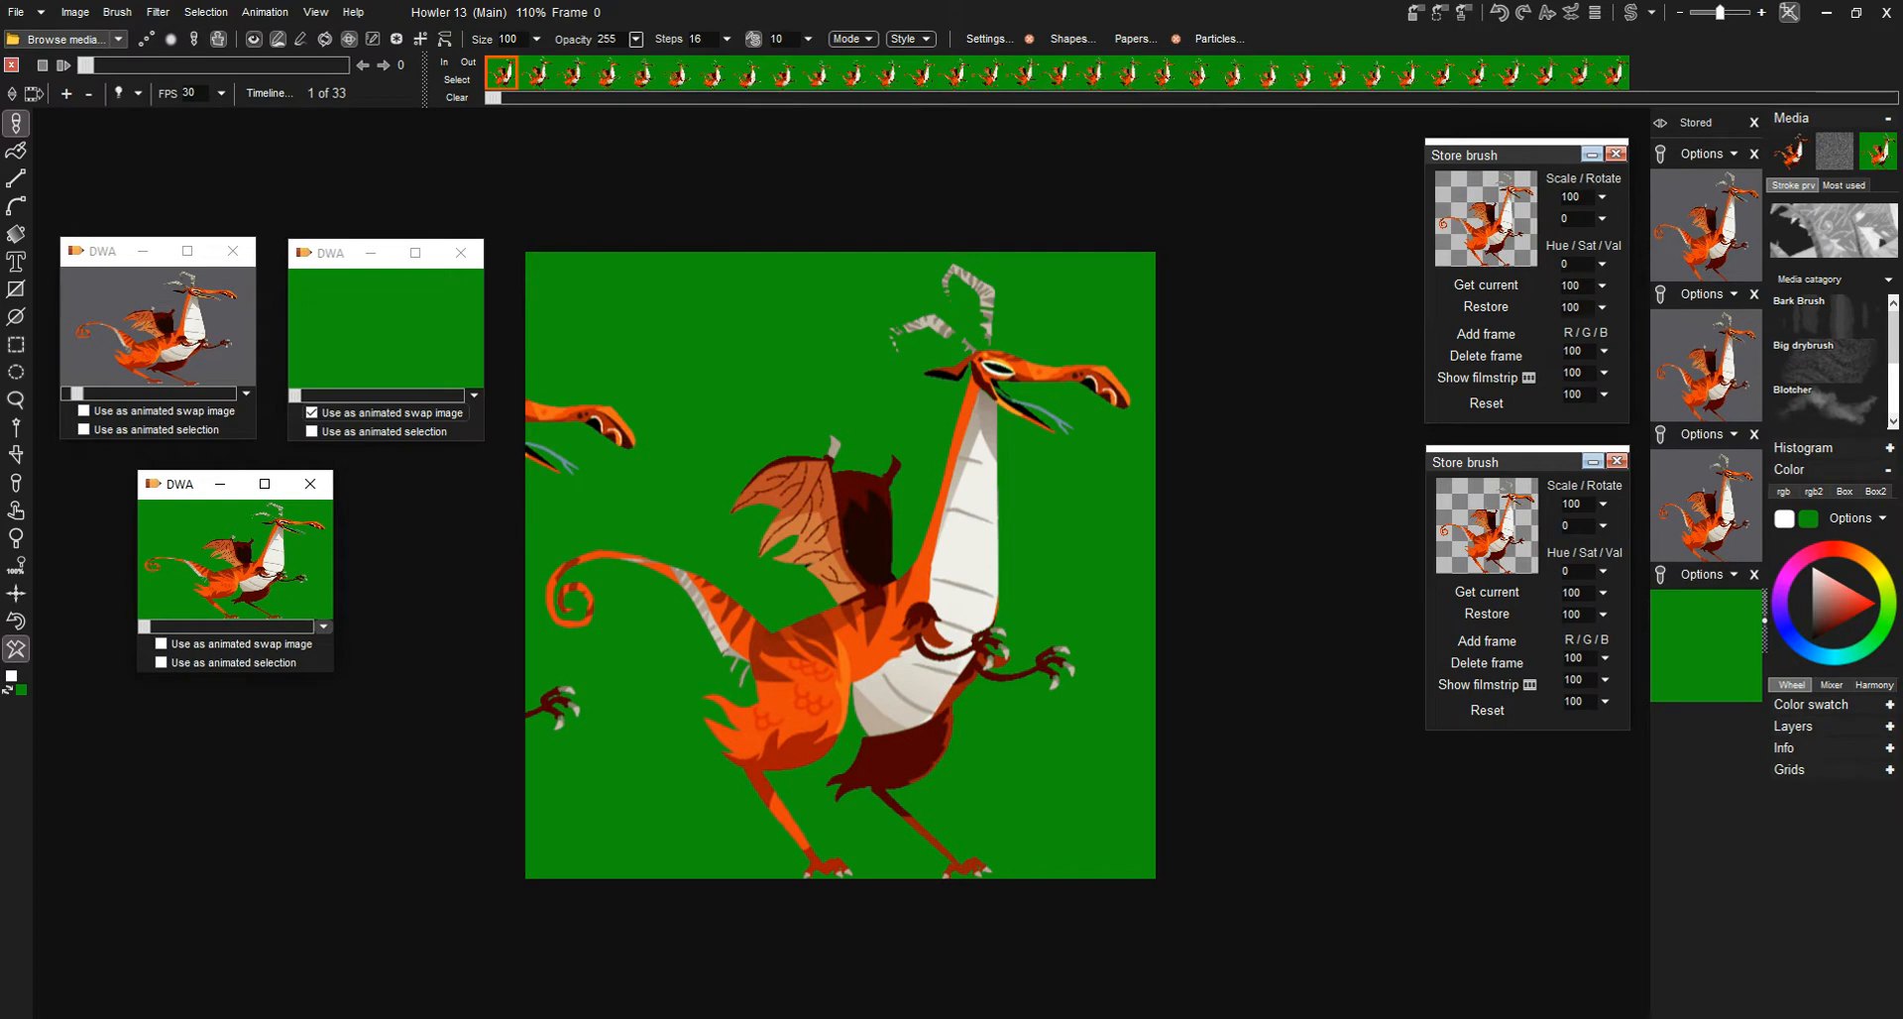
left_click(323, 627)
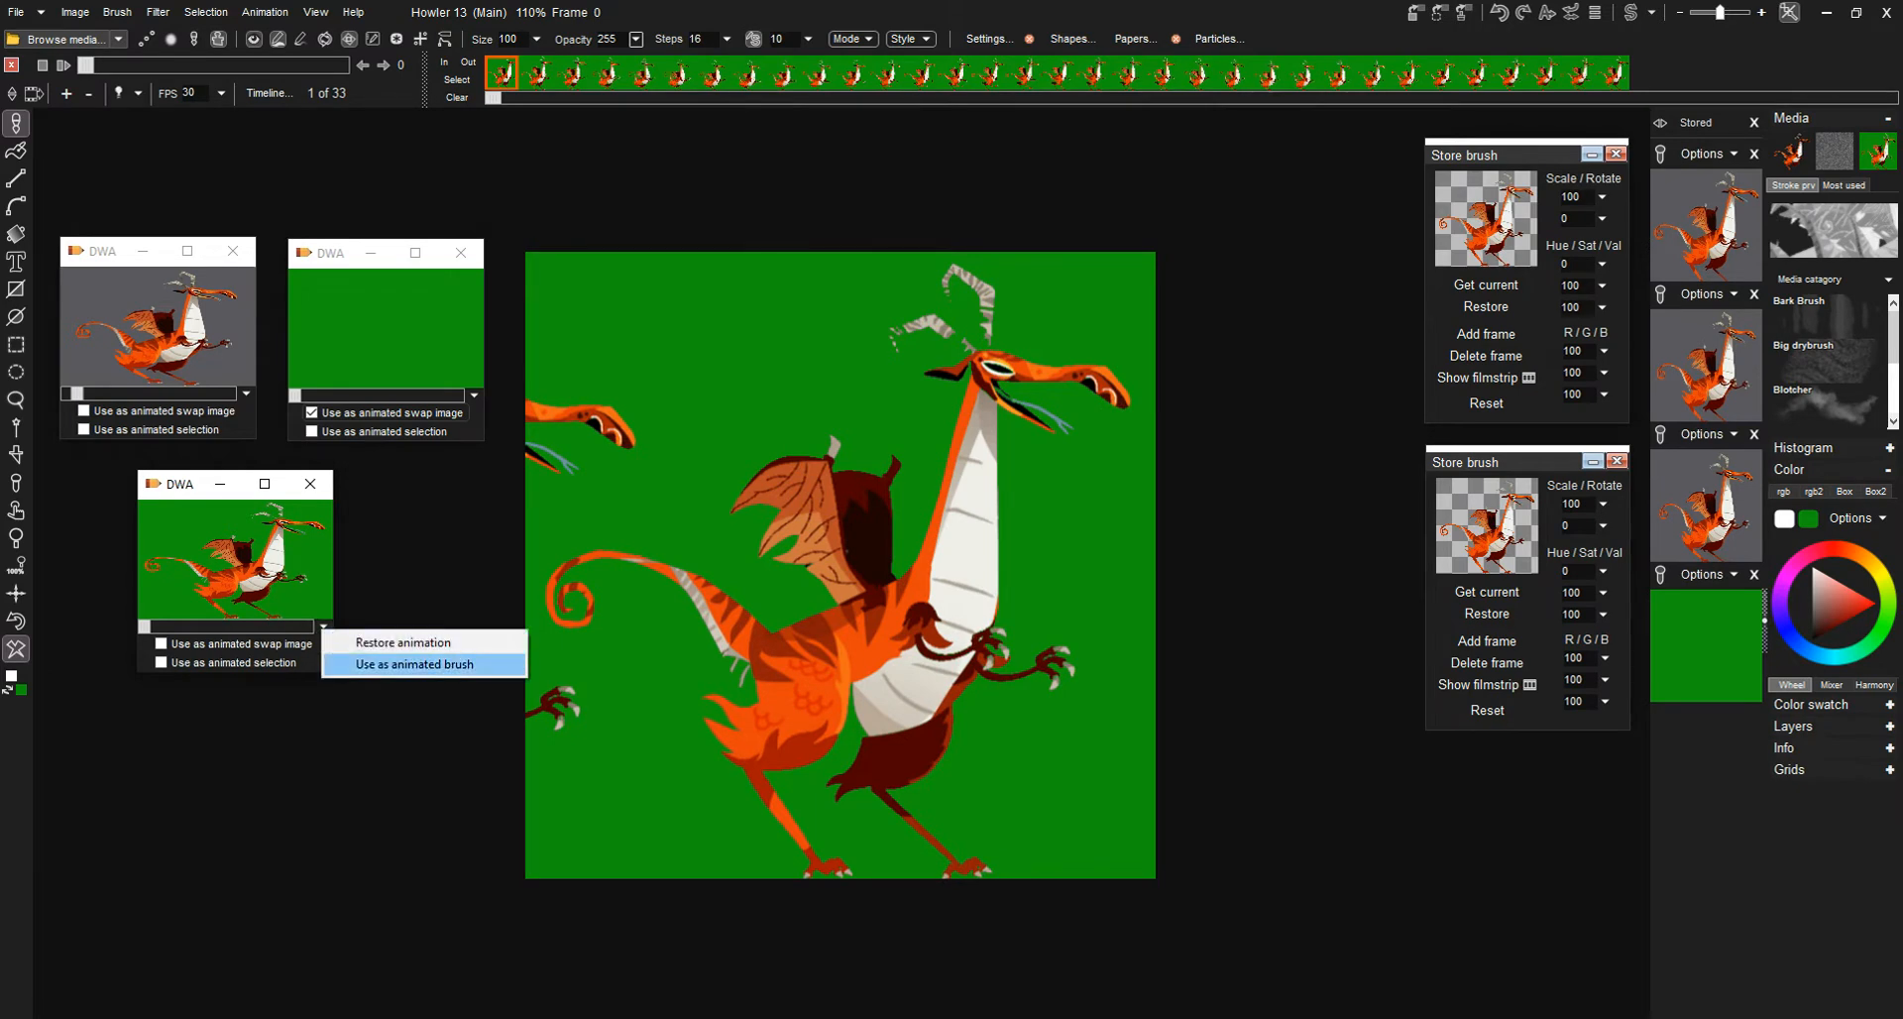
left_click(403, 642)
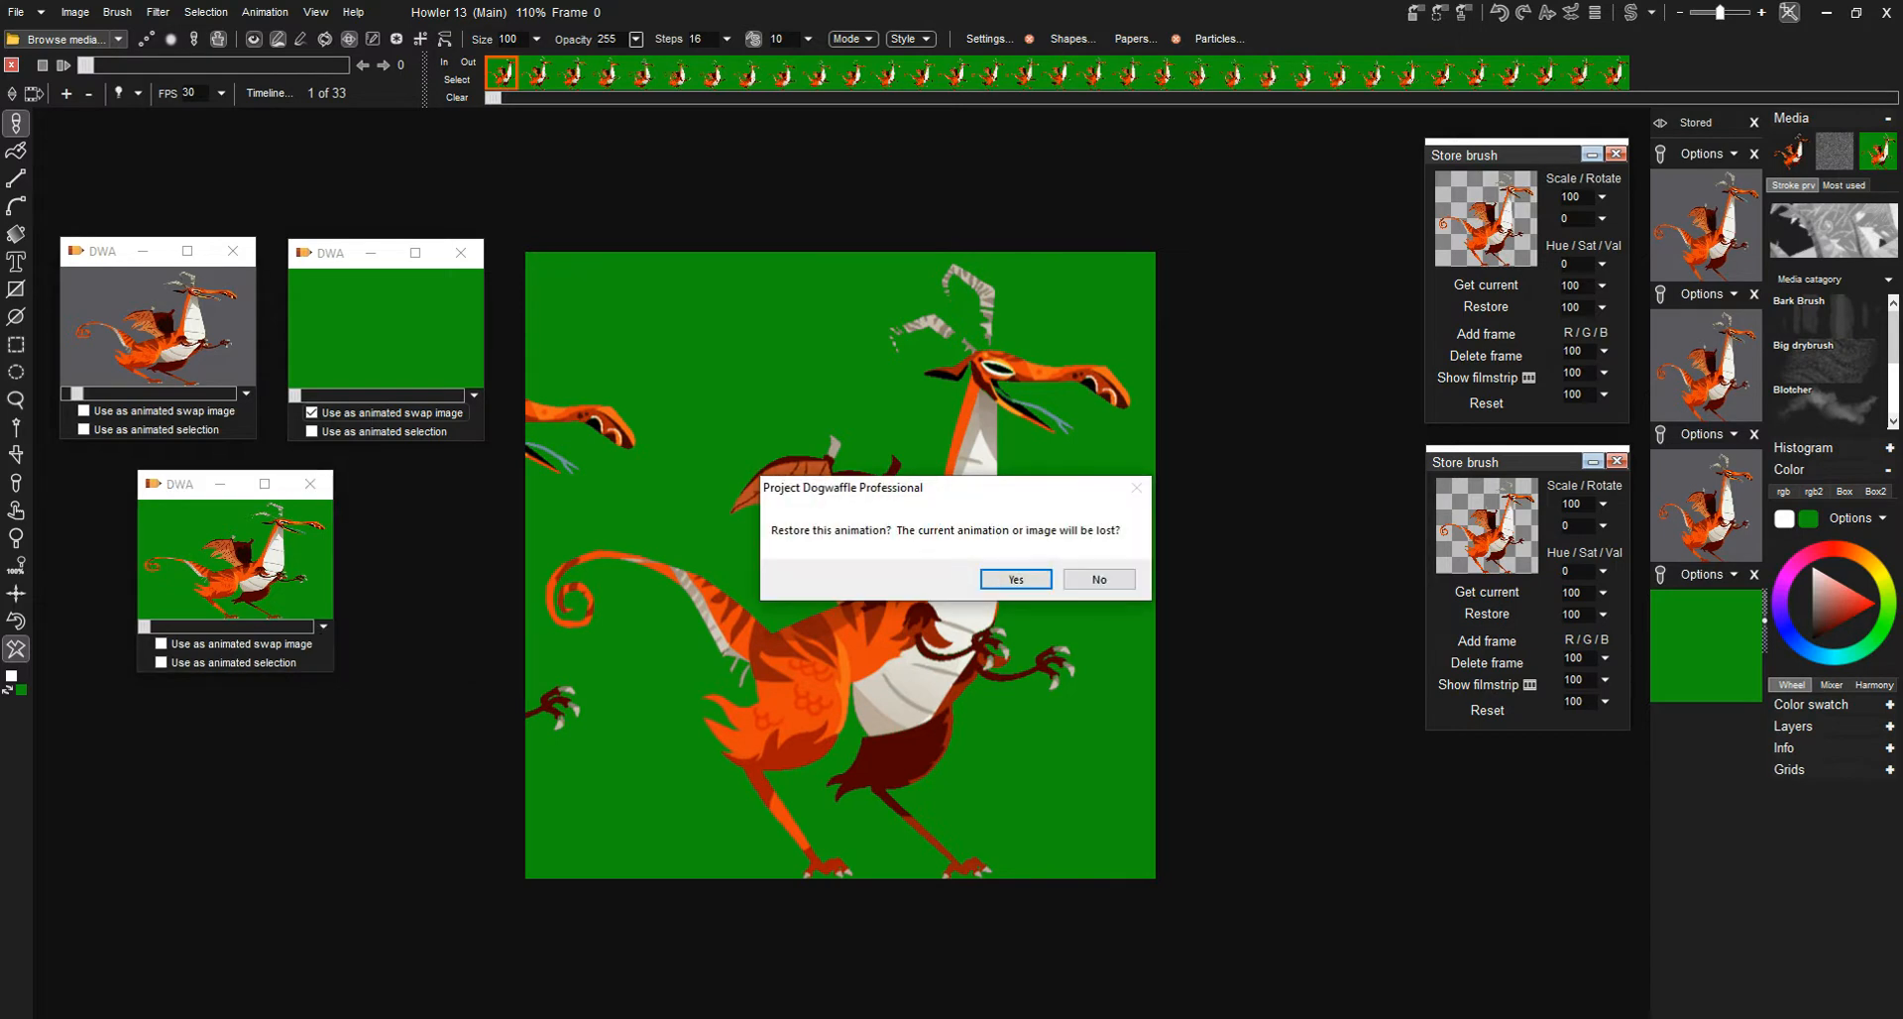
key("Return")
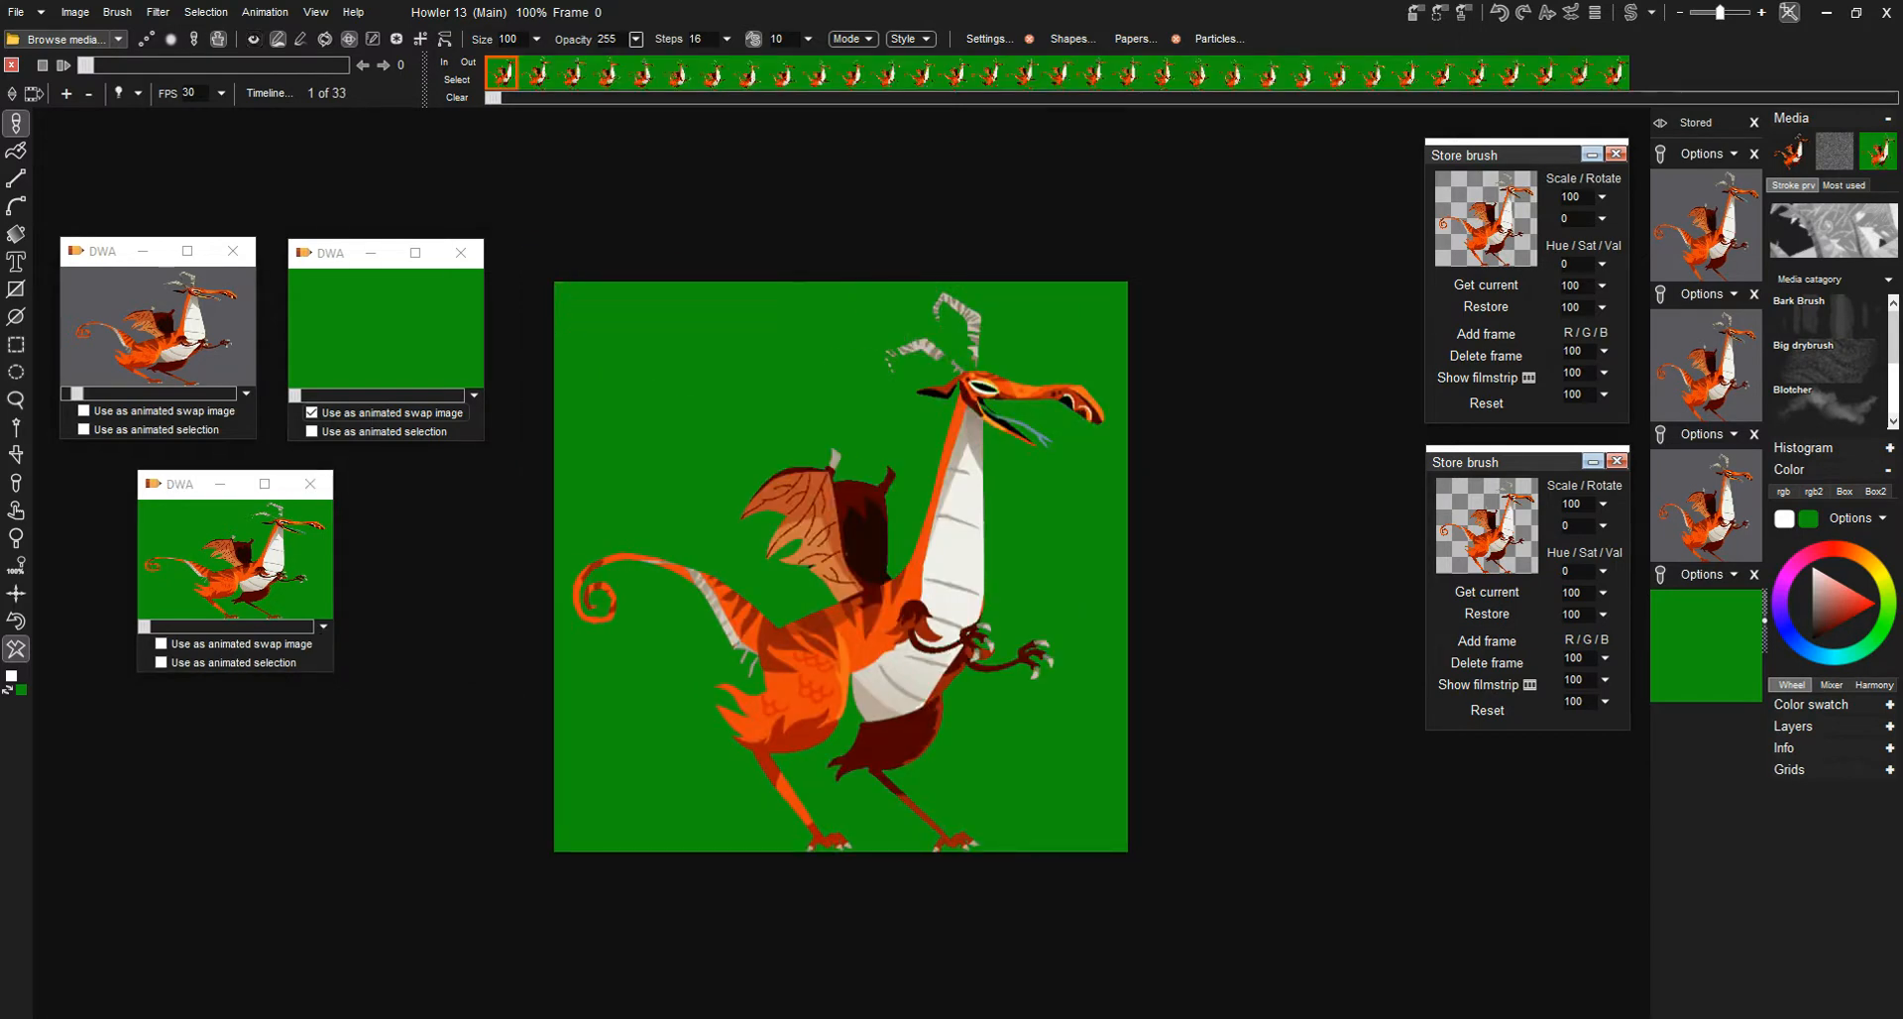
- Use the stored green-background dragon animation as an animated brush, and store a managed copy of that brush
left_click(323, 626)
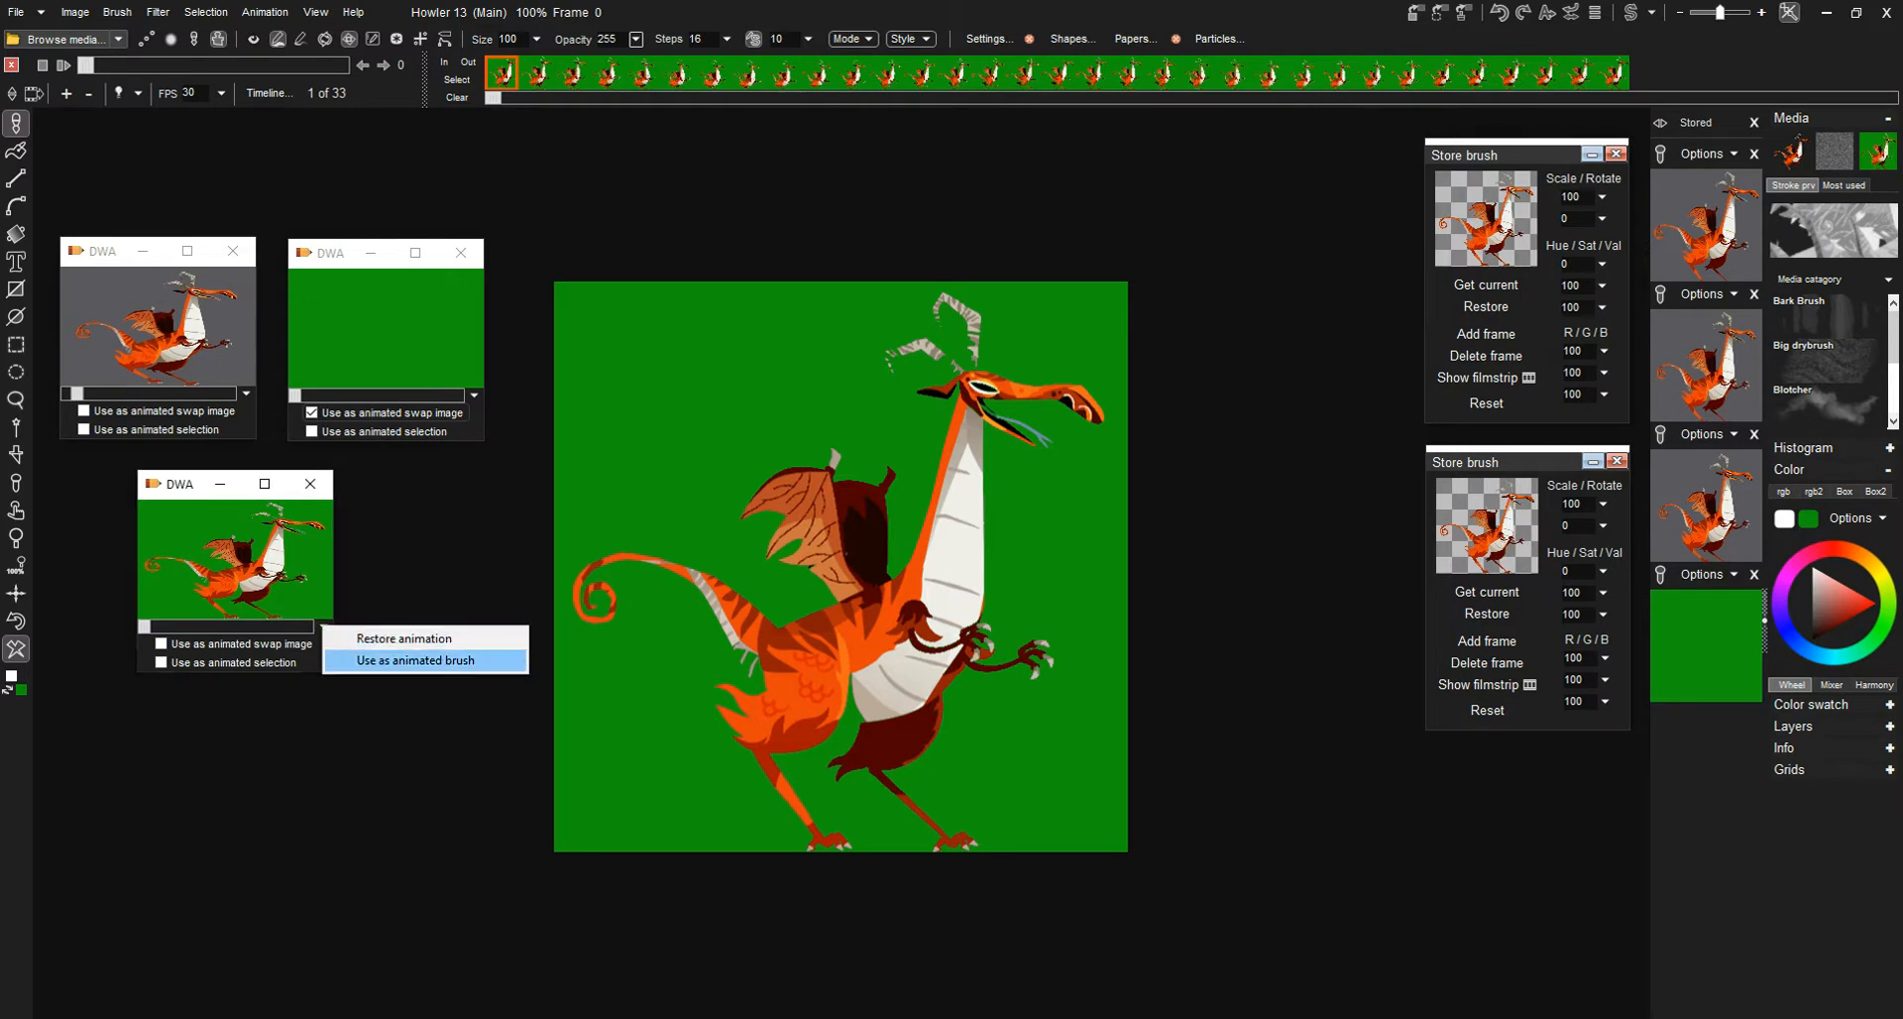
left_click(415, 661)
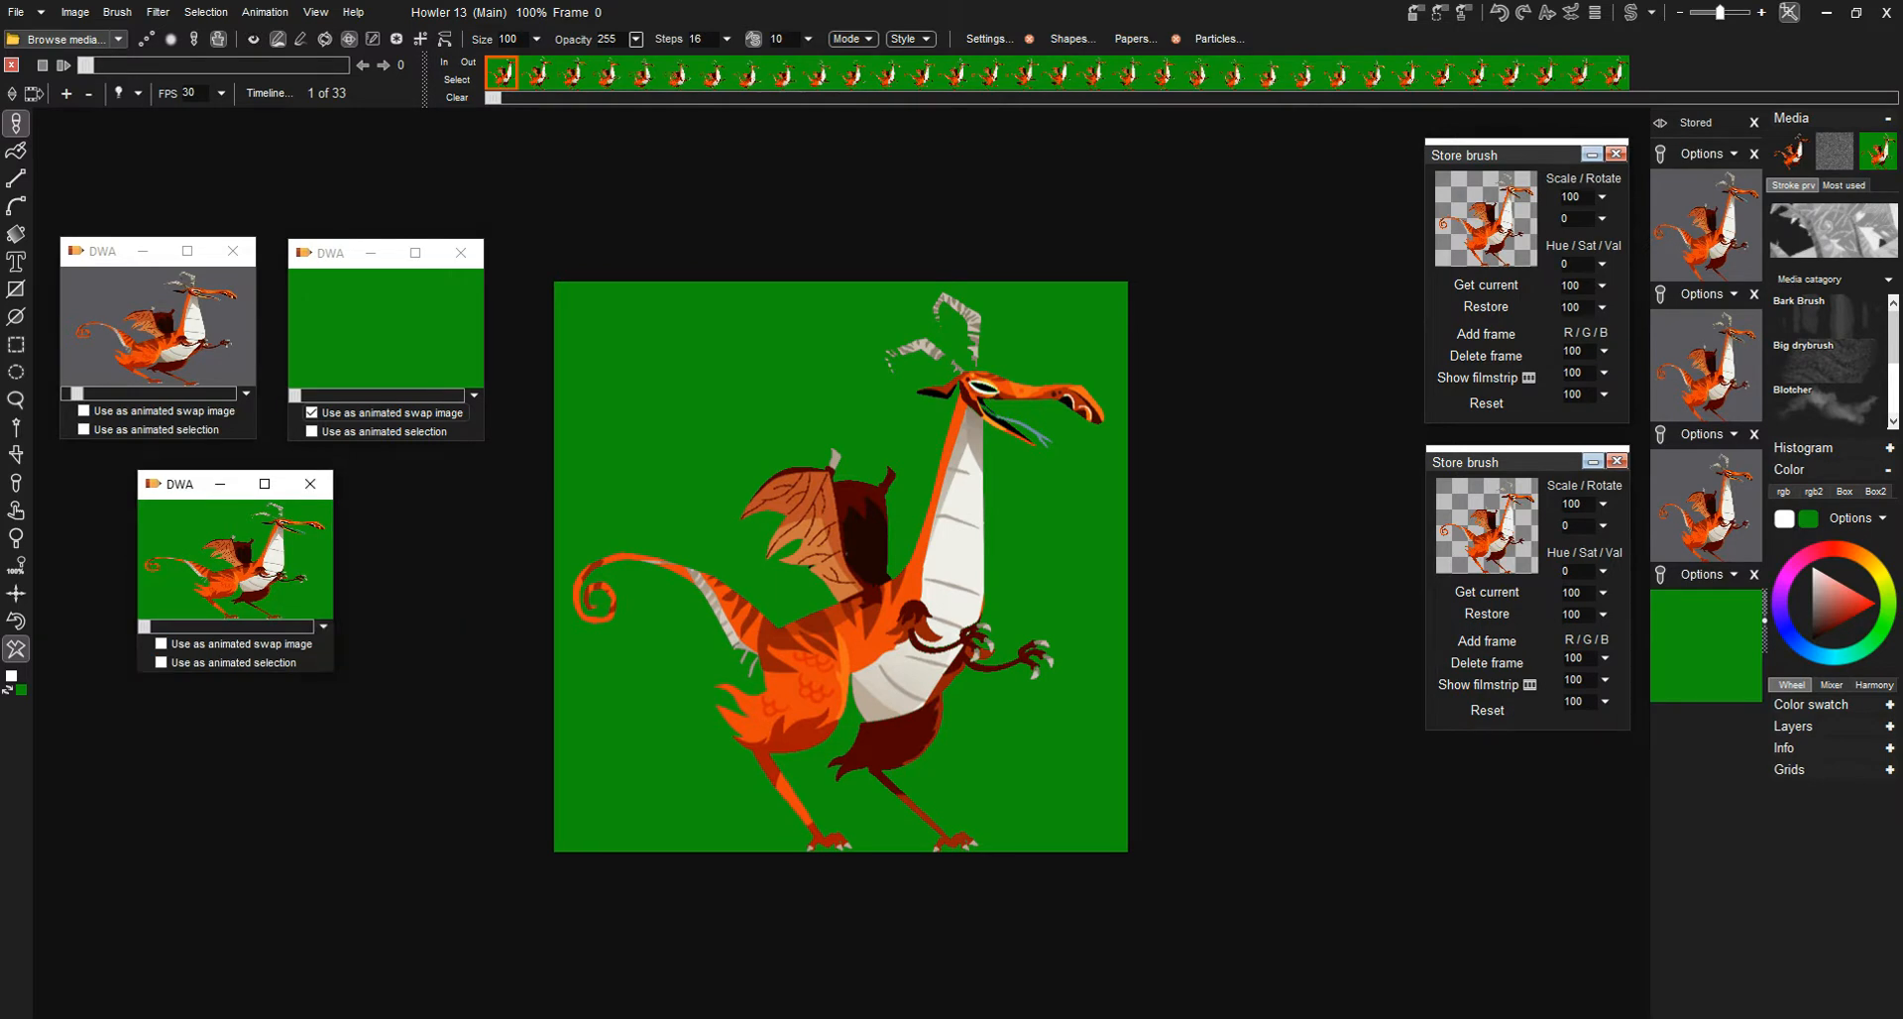
left_click(117, 12)
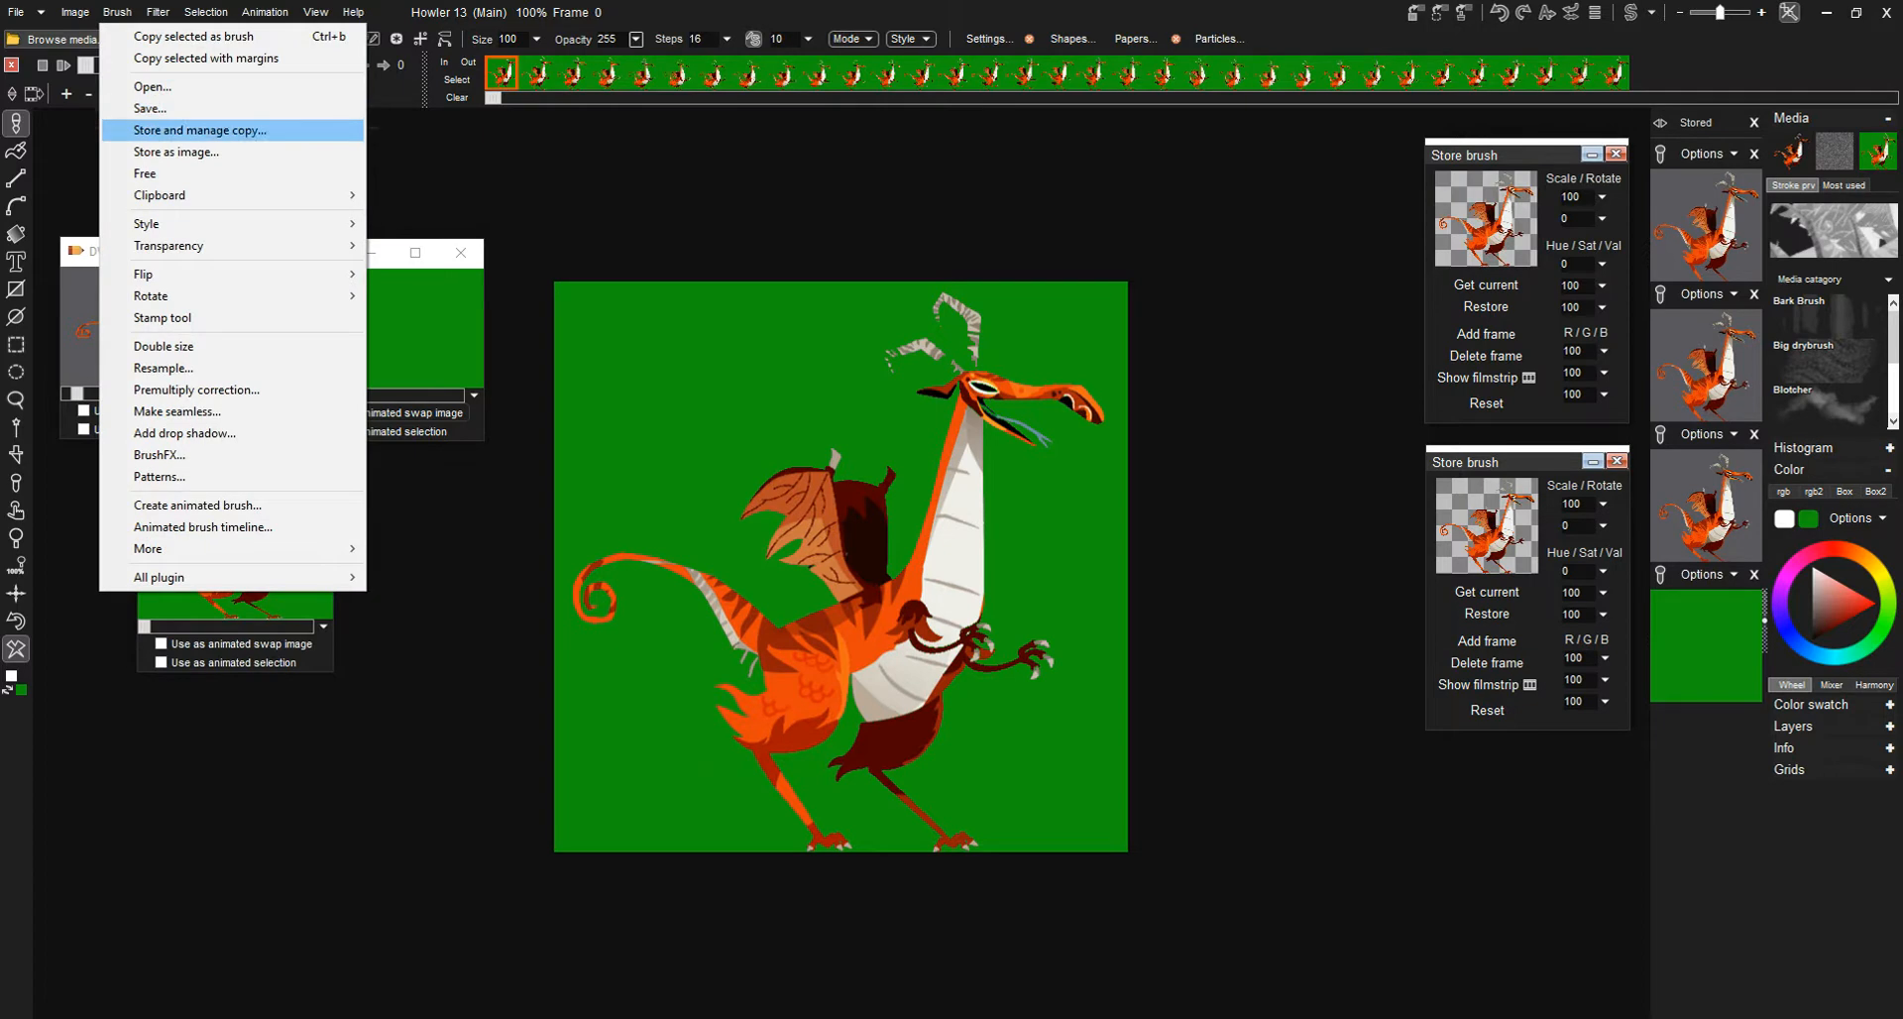
left_click(198, 130)
- Move the new green-background stored brush clear of the canvas and show its filmstrip with several frames in view
mouse_move(149, 486)
left_mouse_down()
mouse_move(583, 381)
mouse_move(1195, 168)
mouse_move(1276, 178)
left_mouse_up()
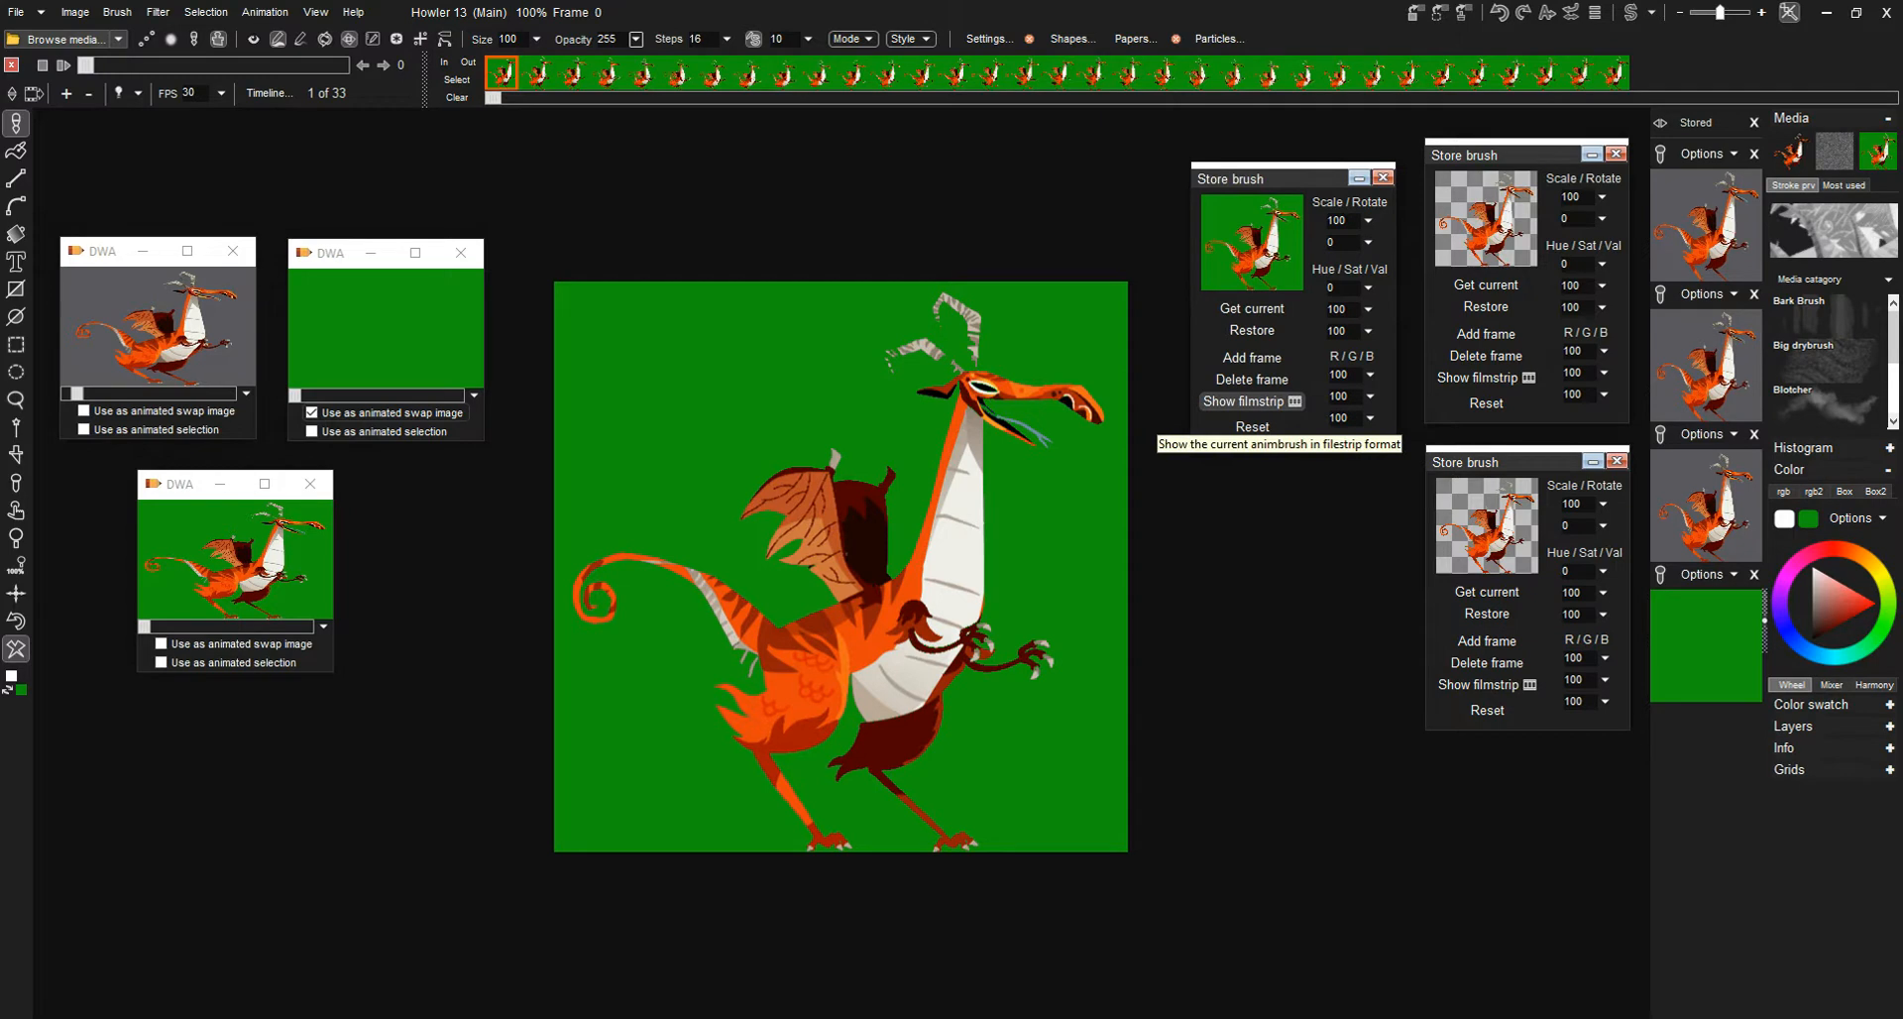
left_click(1250, 402)
mouse_move(1328, 442)
left_mouse_down()
mouse_move(1328, 916)
mouse_move(1328, 655)
left_mouse_up()
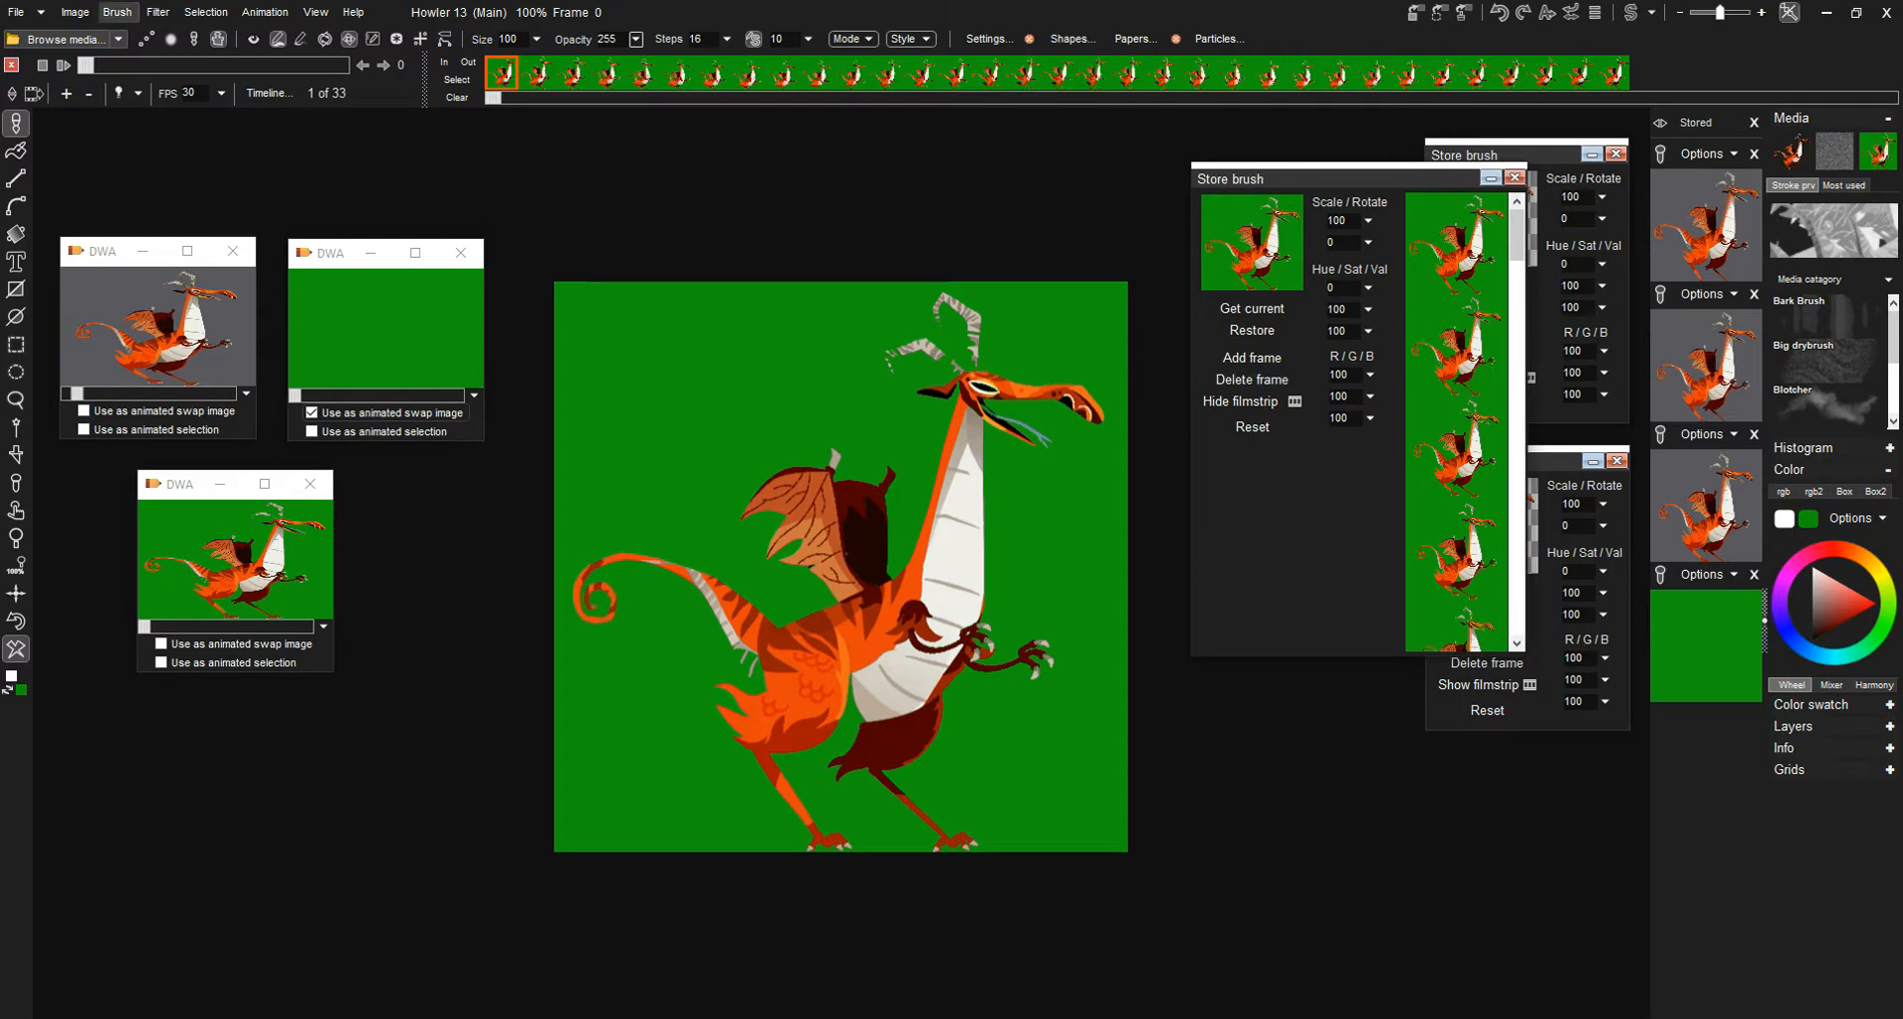
left_click(117, 12)
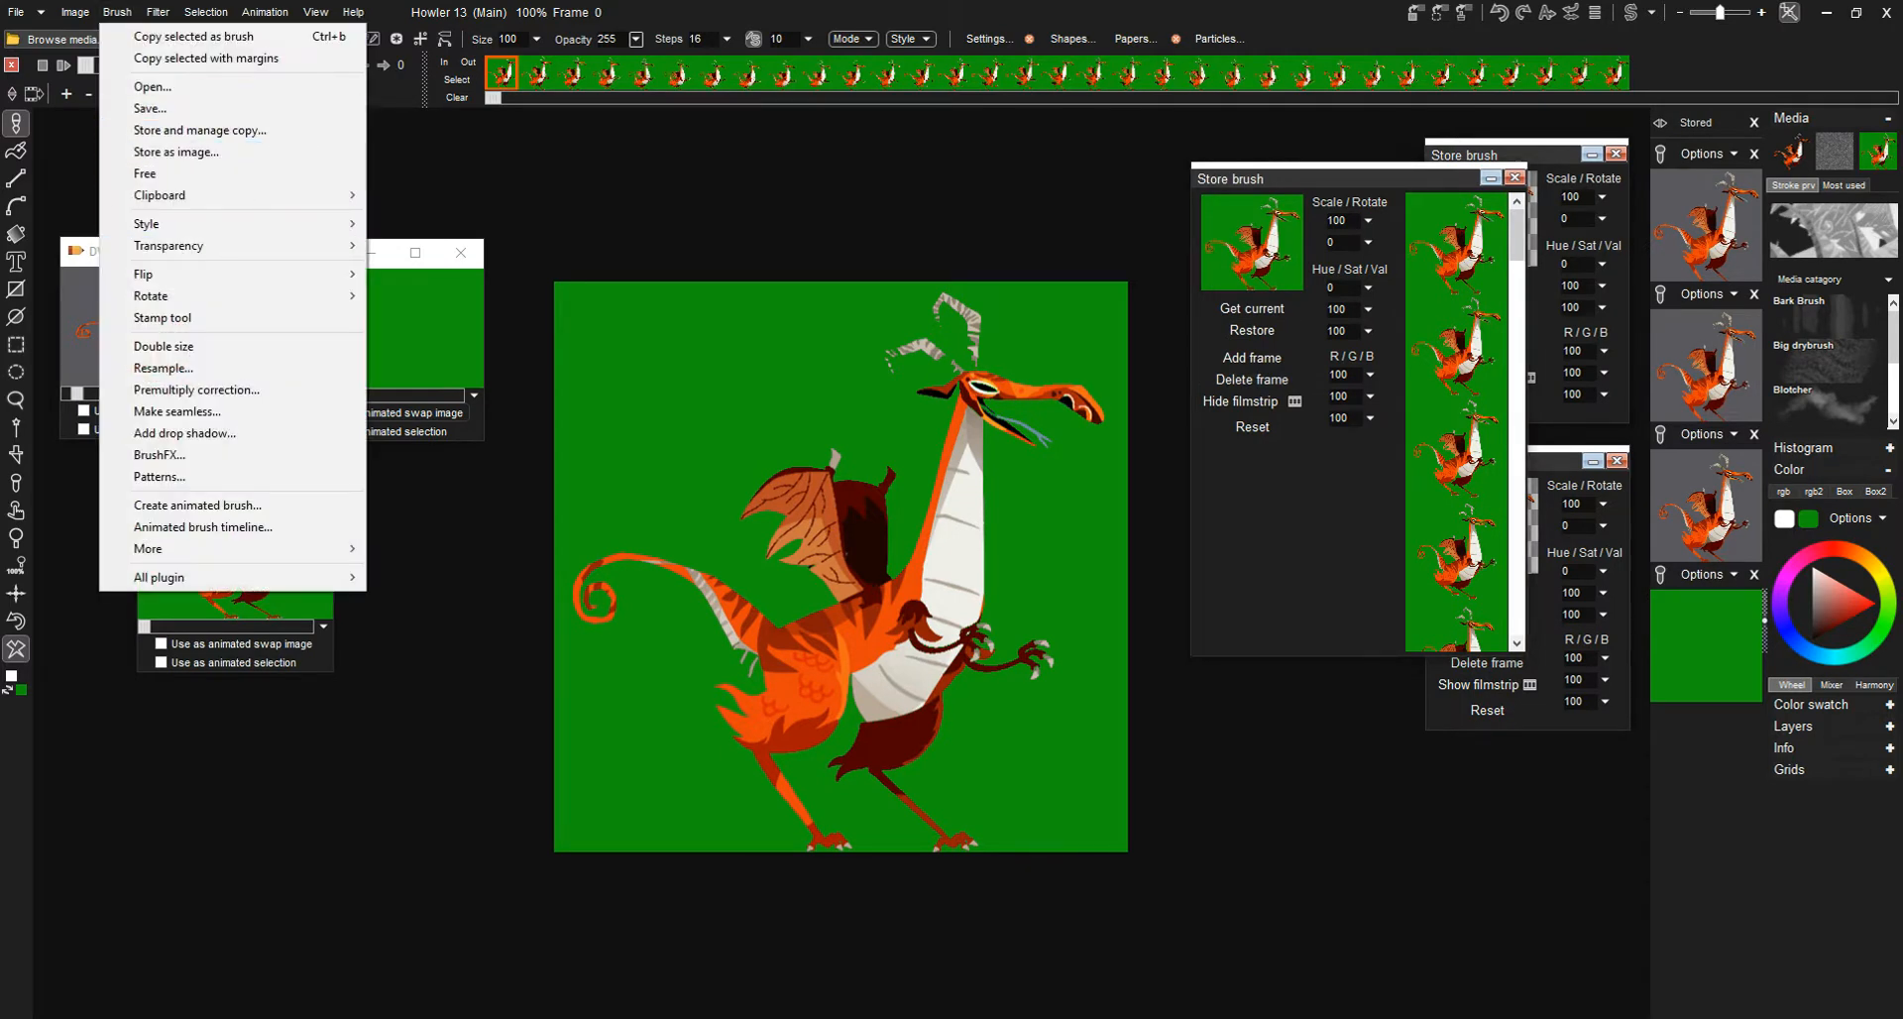
mouse_move(199, 246)
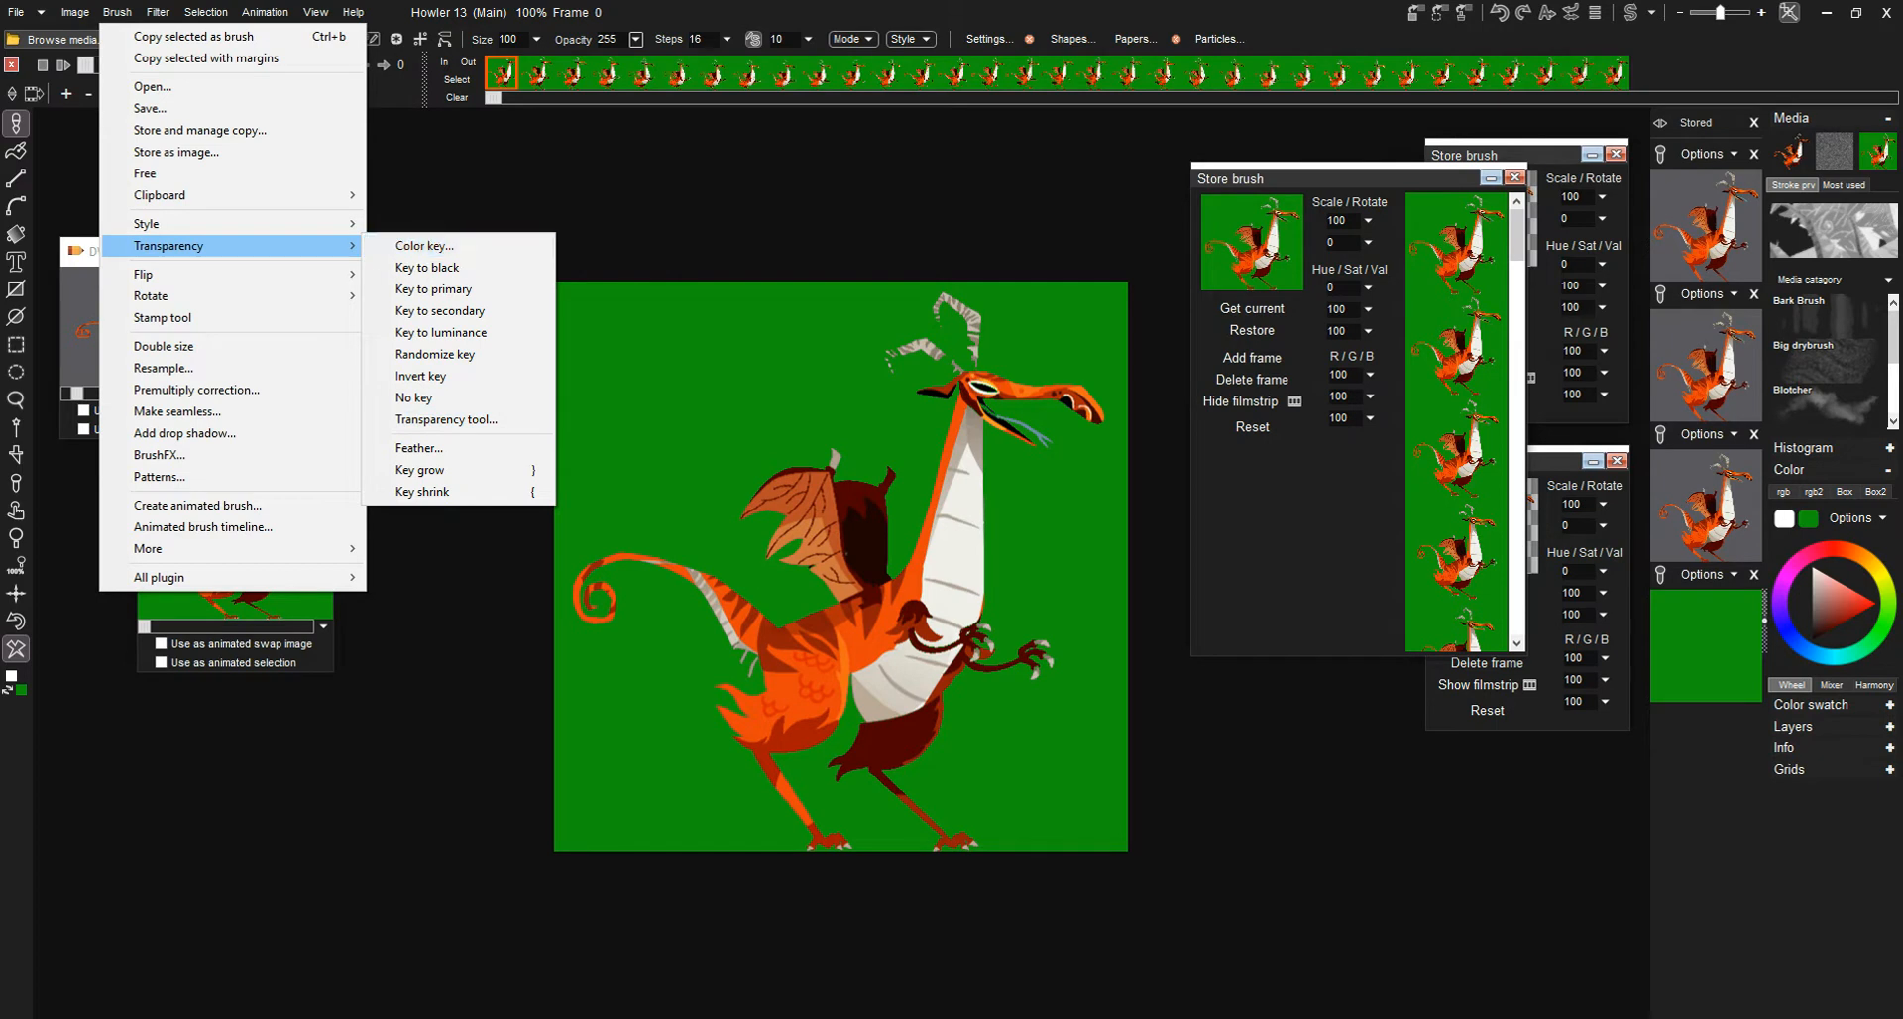
key("Escape")
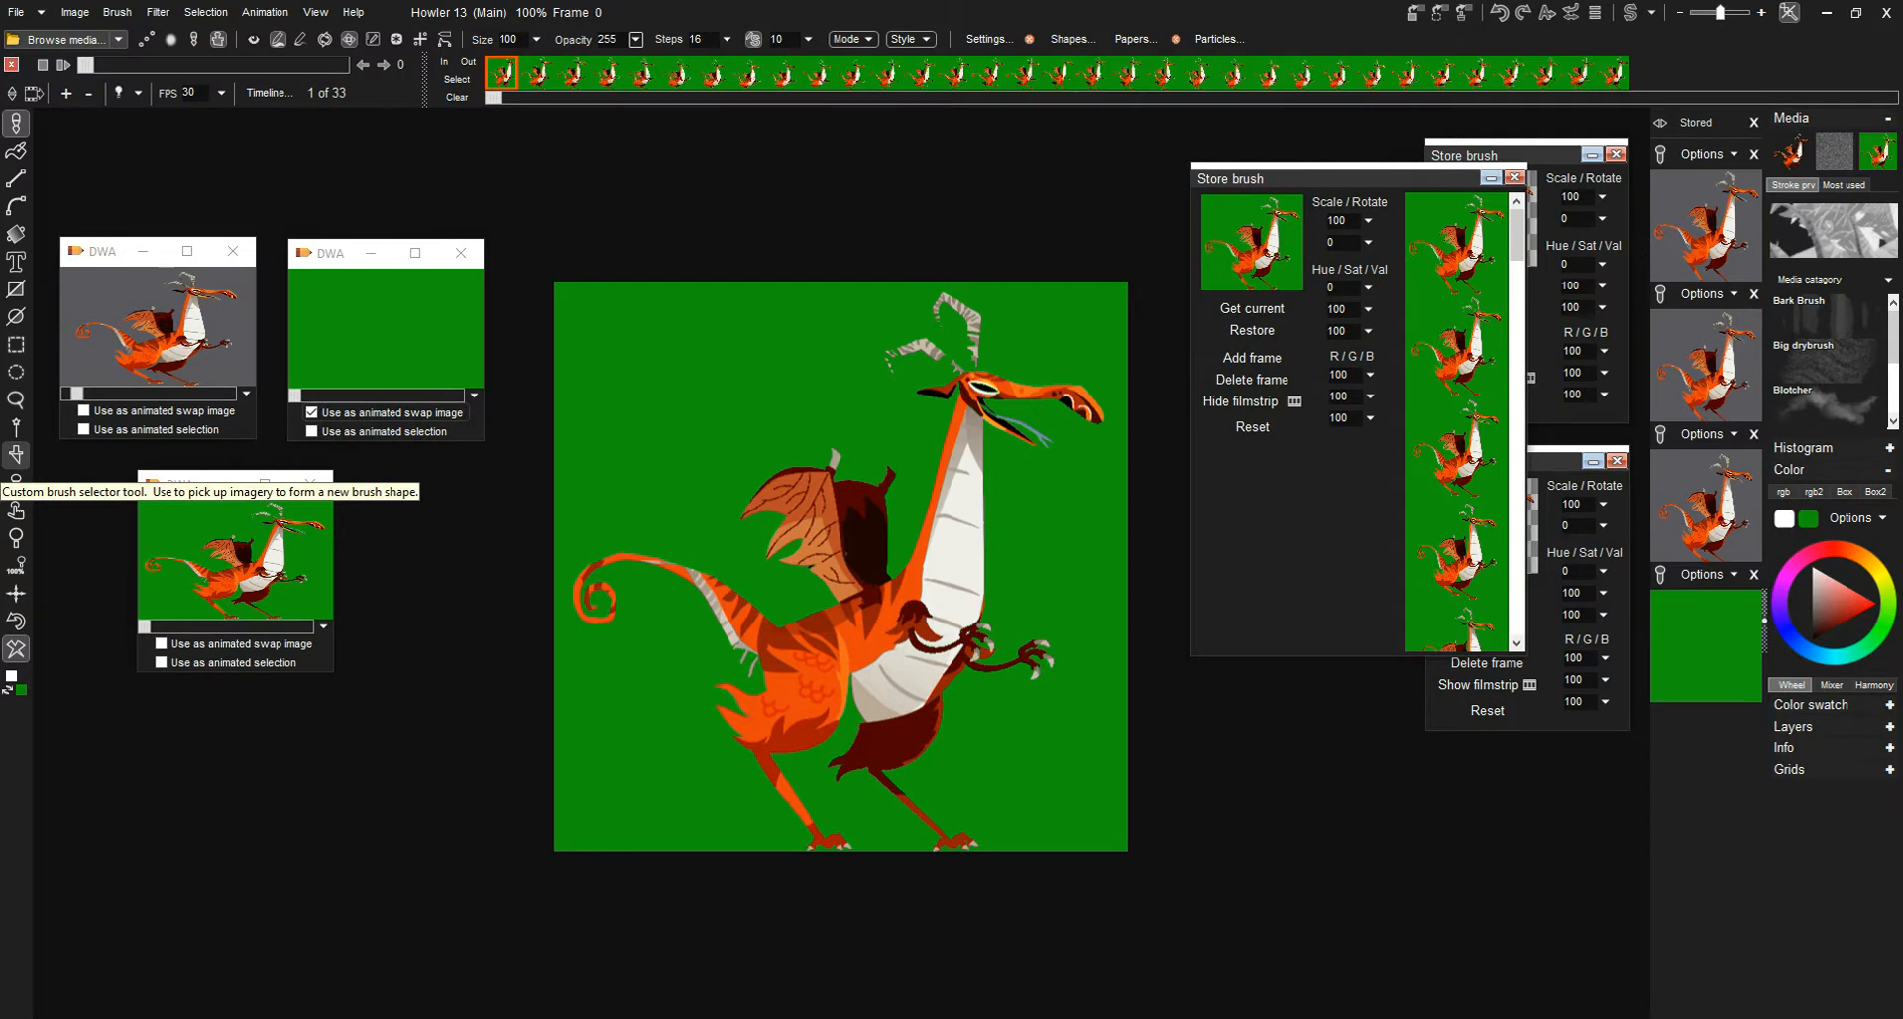
- Adjust the edge transparency curve of the brush selector key to a steep ramp, with Invert key off
left_click(15, 453)
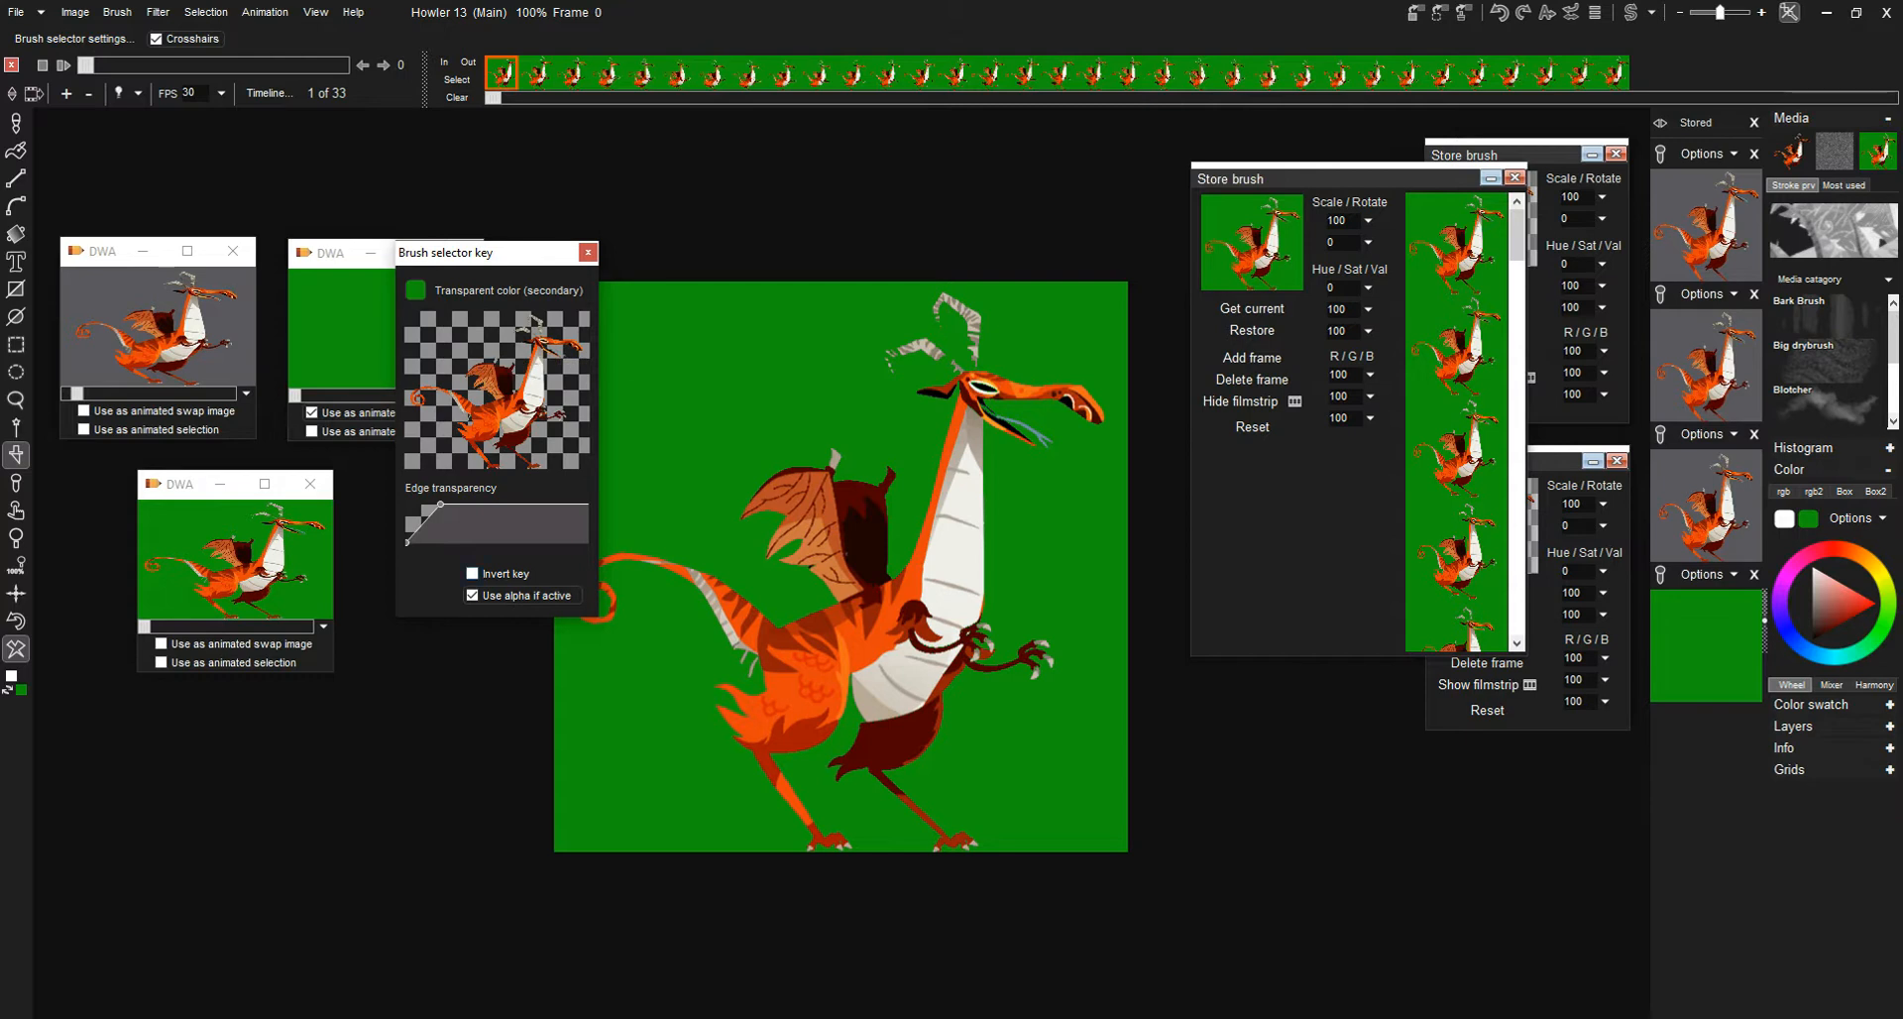
left_click_drag(440, 505, 555, 505)
mouse_move(415, 542)
left_mouse_down()
mouse_move(550, 542)
mouse_move(515, 542)
mouse_move(540, 542)
mouse_move(525, 542)
mouse_move(540, 505)
mouse_move(520, 542)
mouse_move(406, 542)
left_mouse_up()
left_click_drag(528, 505, 435, 504)
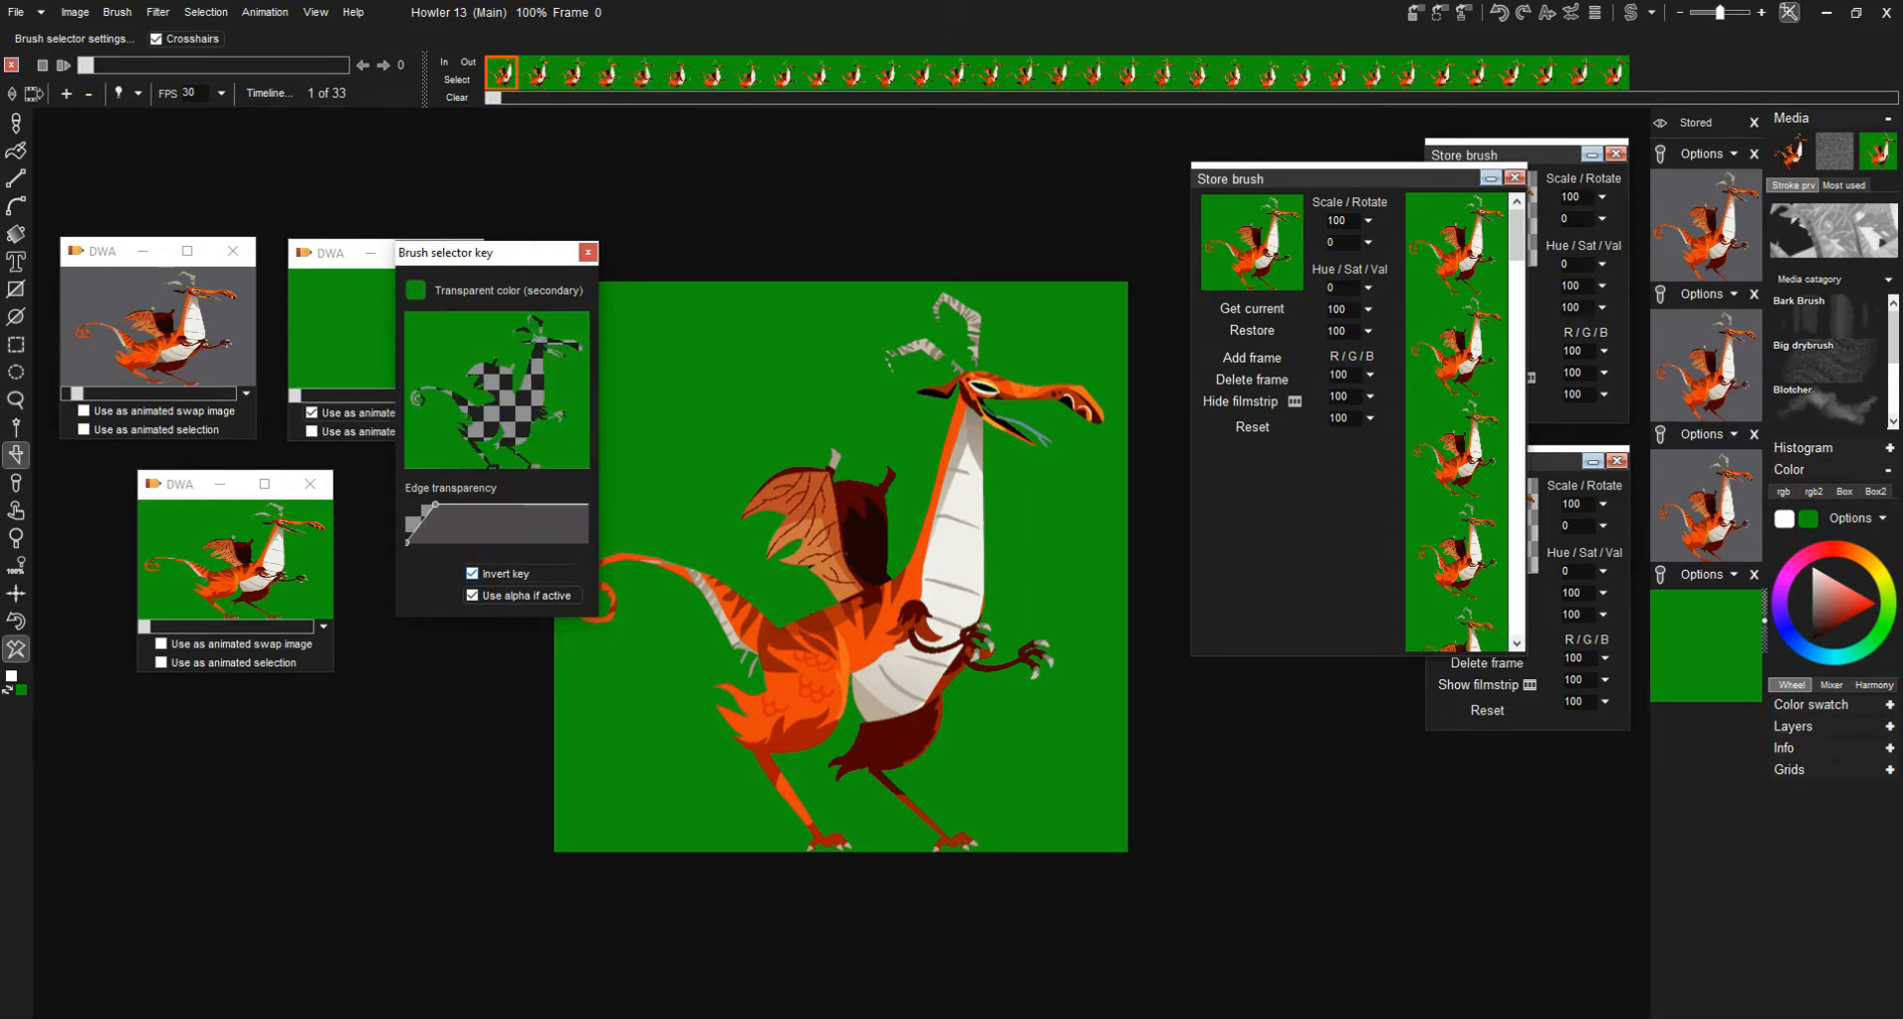
left_click(472, 573)
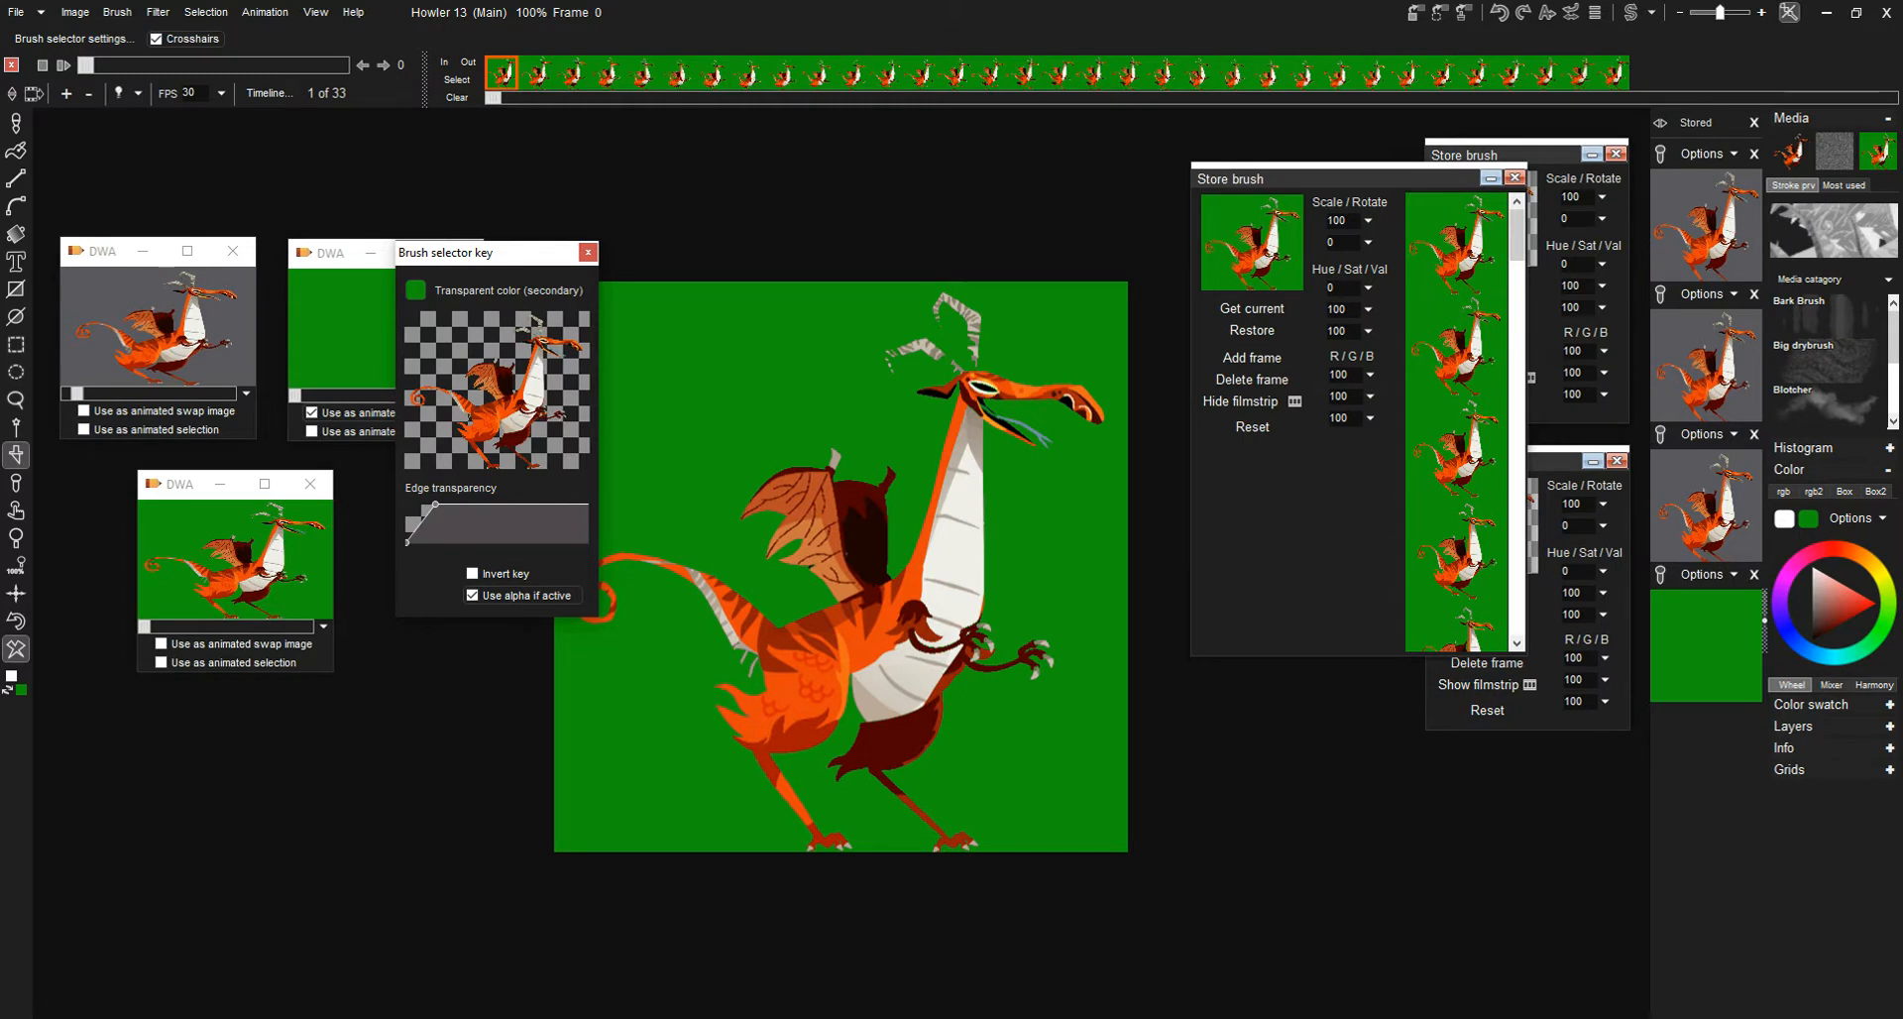
left_click(587, 252)
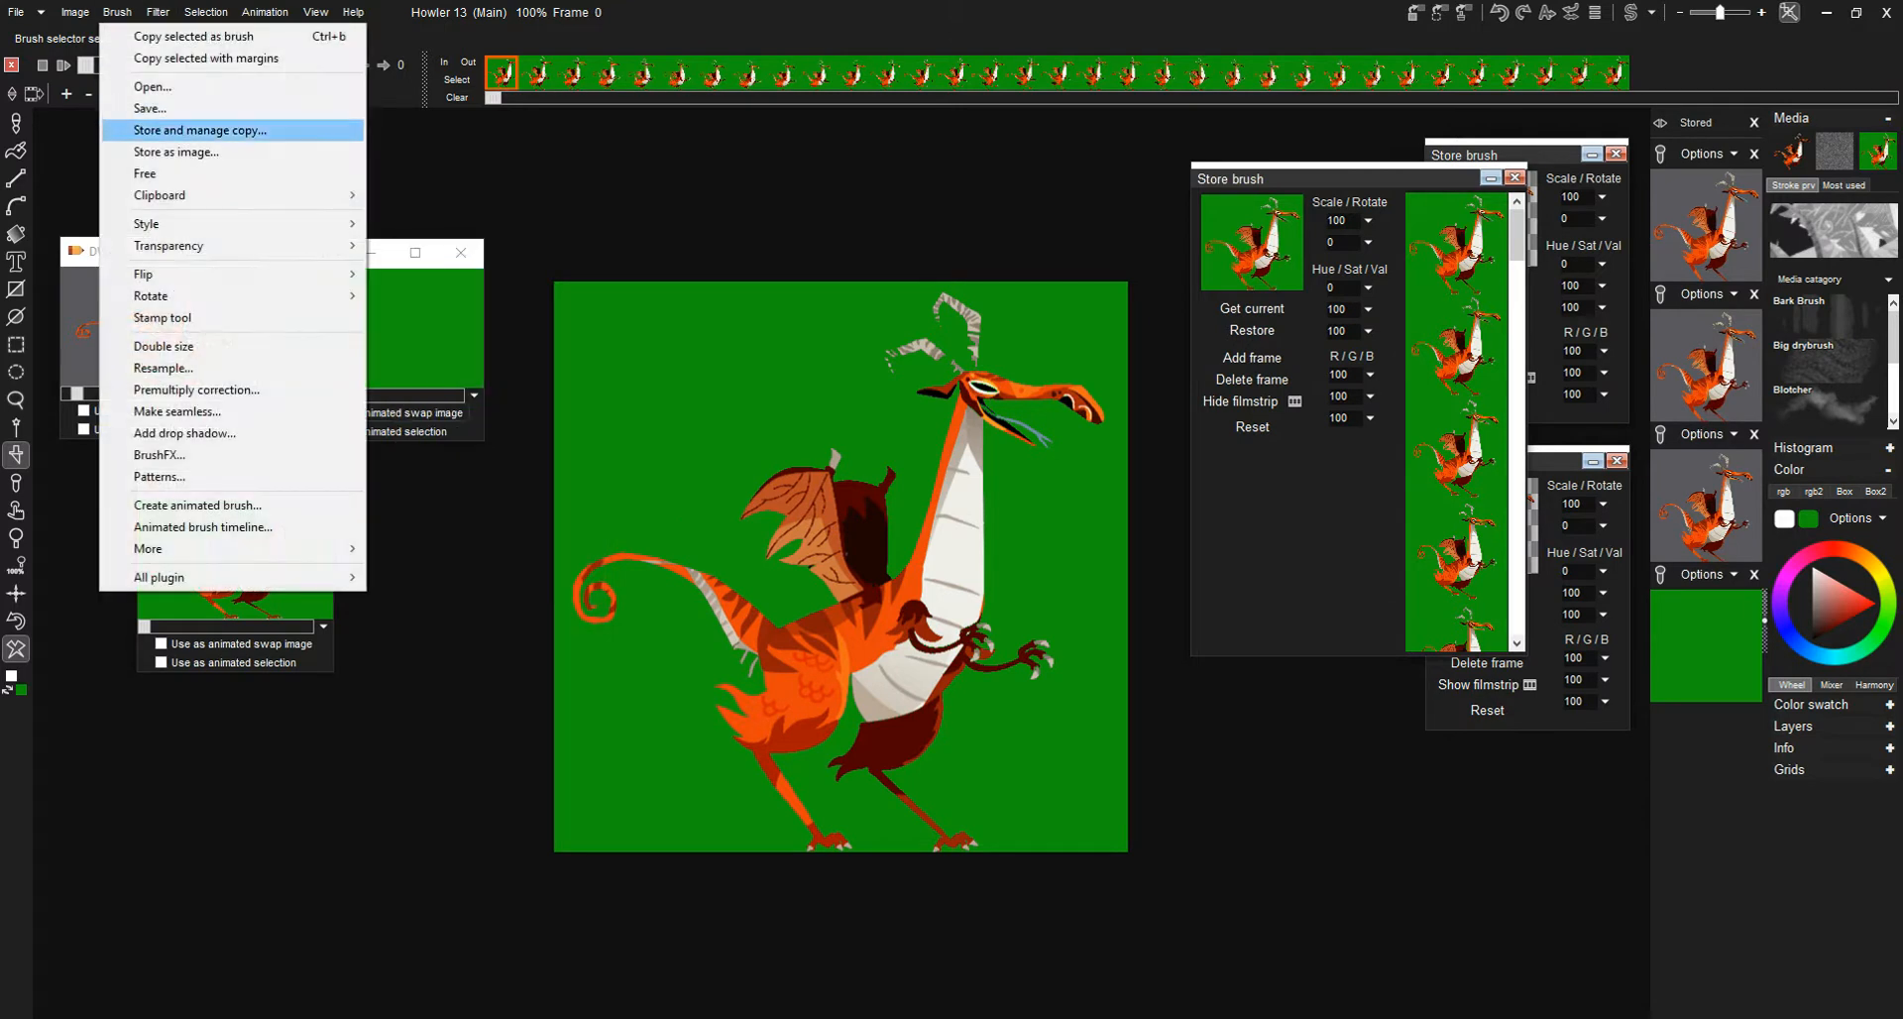
- Store a managed copy of the keyed dragon brush and show its filmstrip beside the green-background brush's filmstrip
left_click(198, 130)
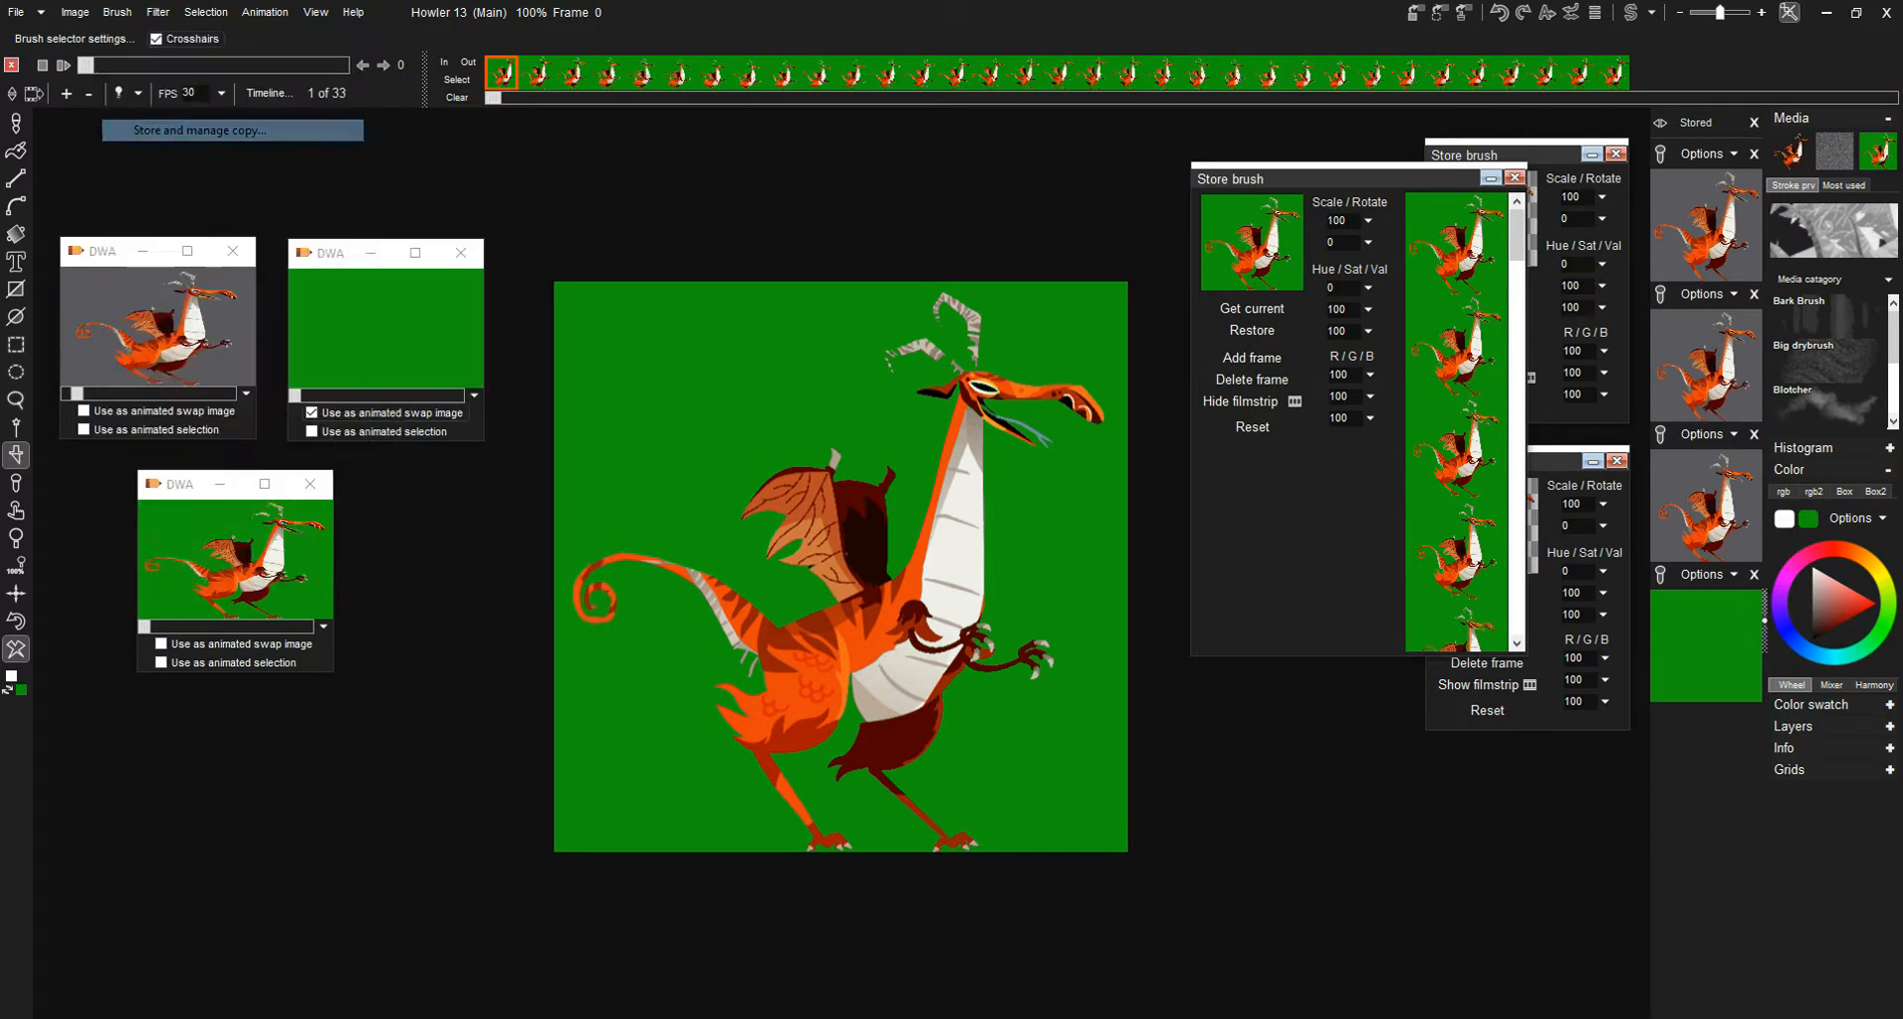
mouse_move(148, 498)
left_mouse_down()
mouse_move(344, 446)
mouse_move(607, 176)
left_mouse_up()
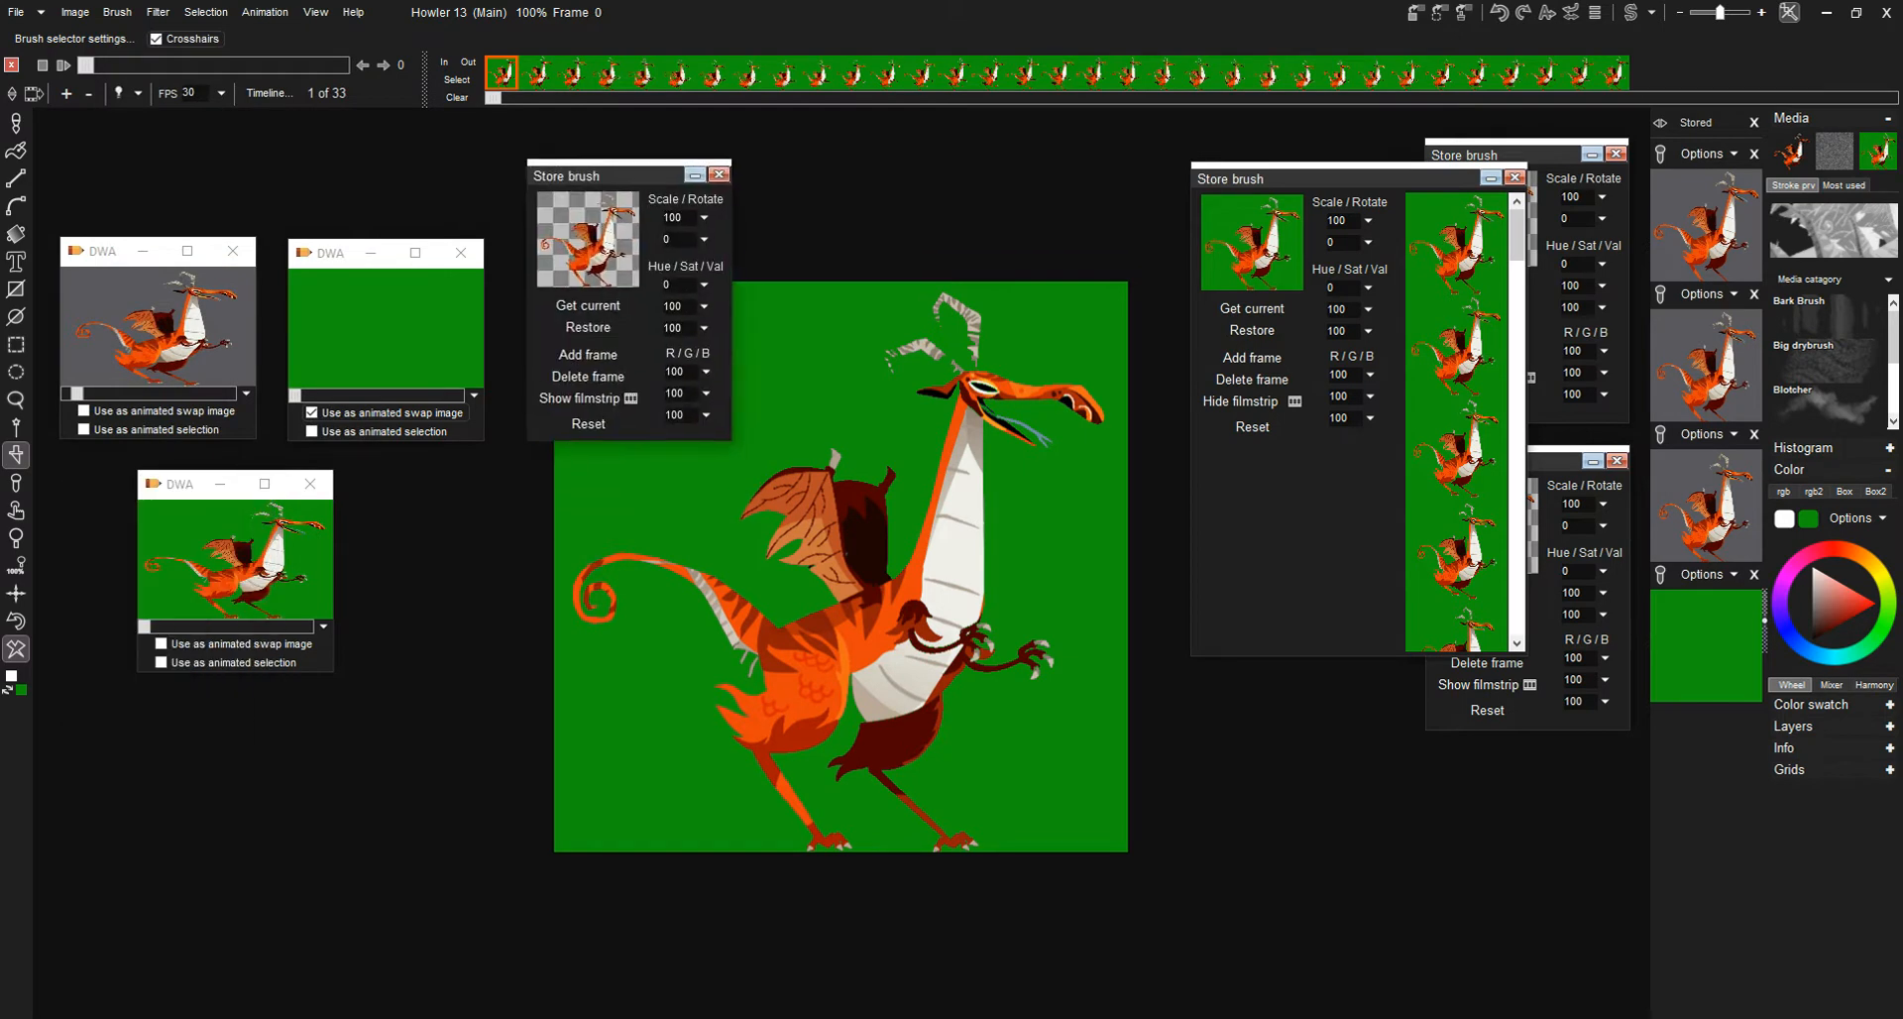
left_click(588, 398)
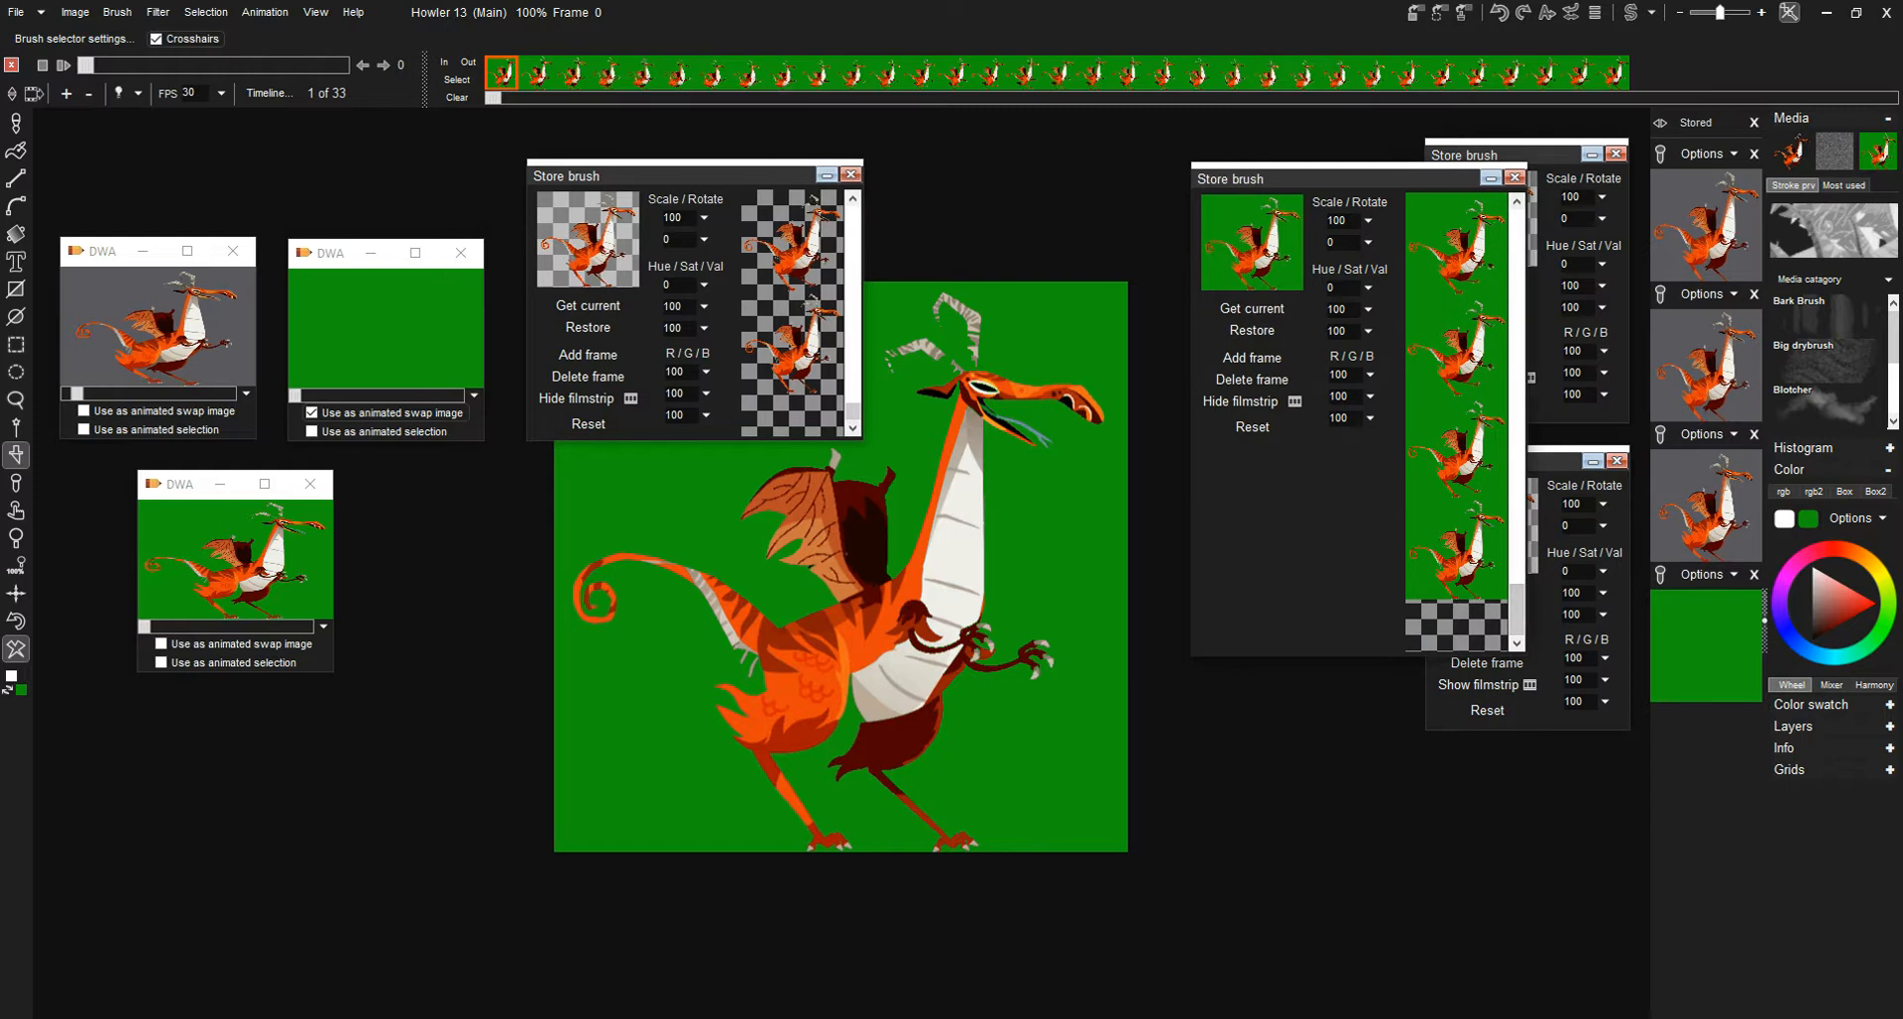
left_click_drag(1338, 178, 1051, 153)
left_click_drag(696, 440, 696, 646)
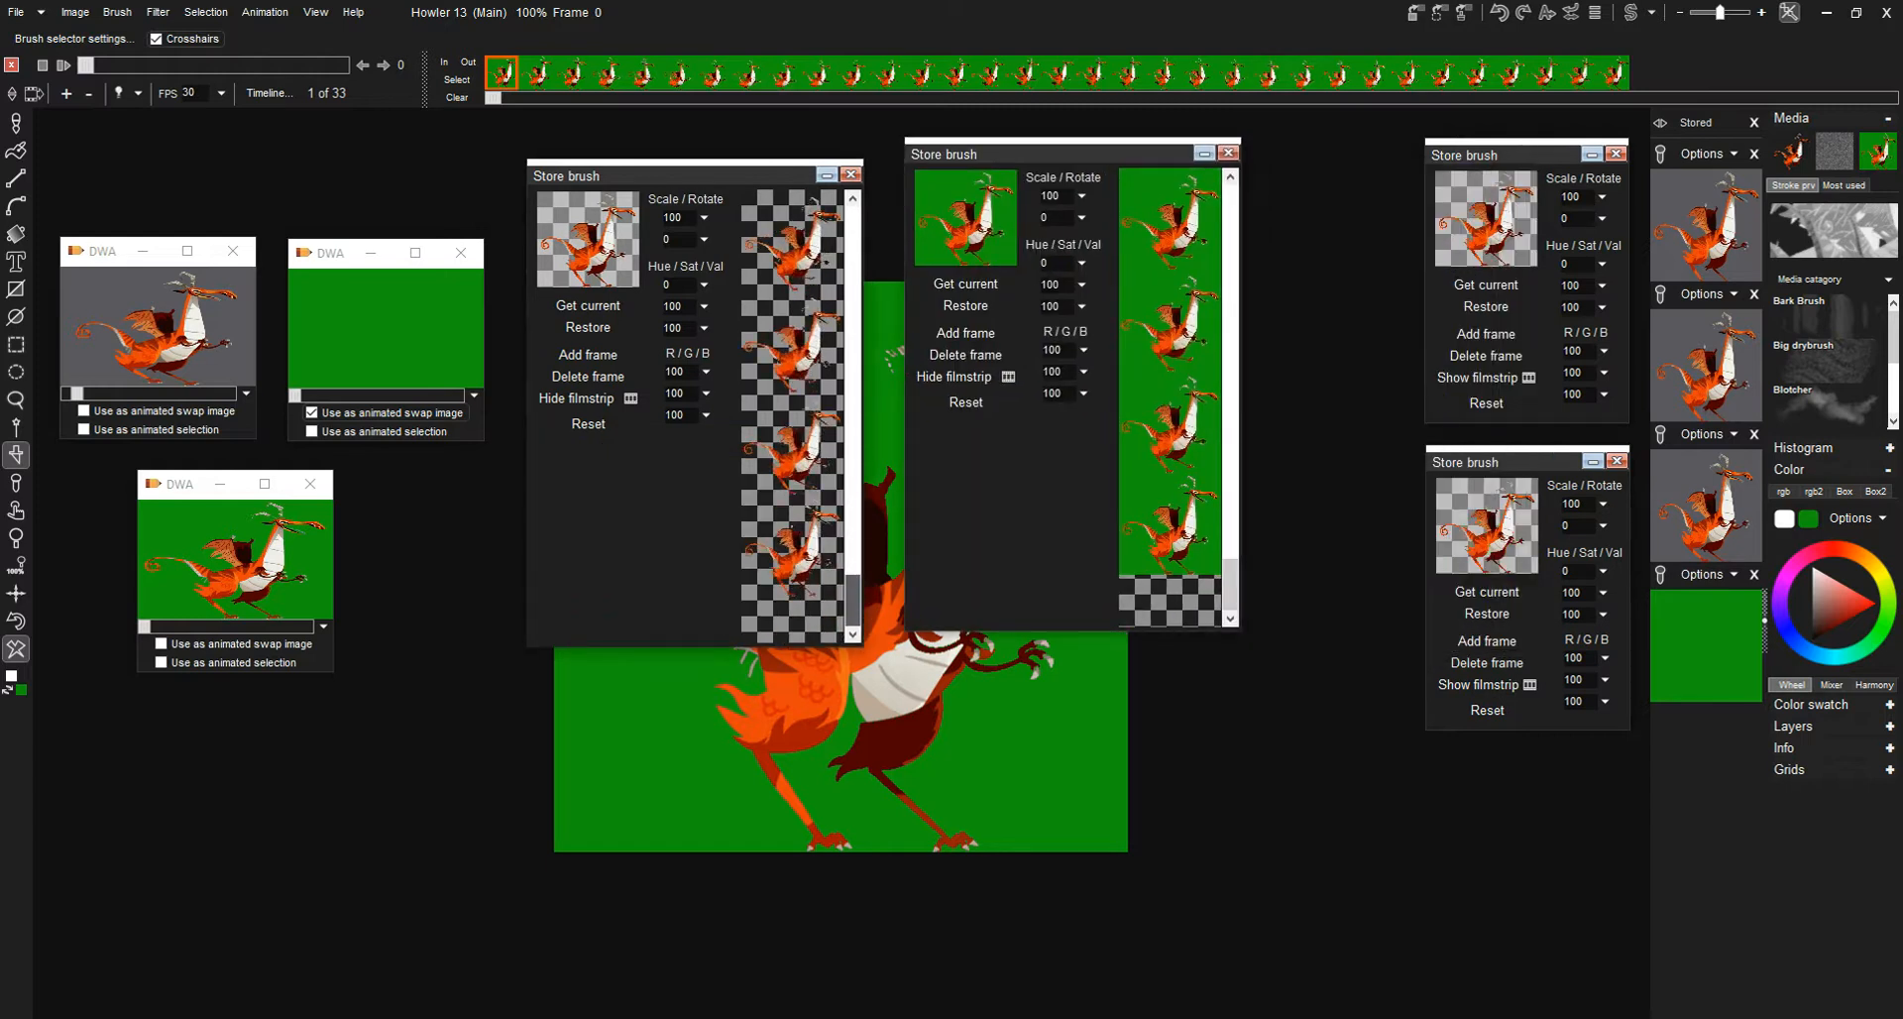
- Show the lengthened filmstrip of the lower stored transparent dragon brush and place it over the canvas for comparison
left_click_drag(1476, 462, 1325, 140)
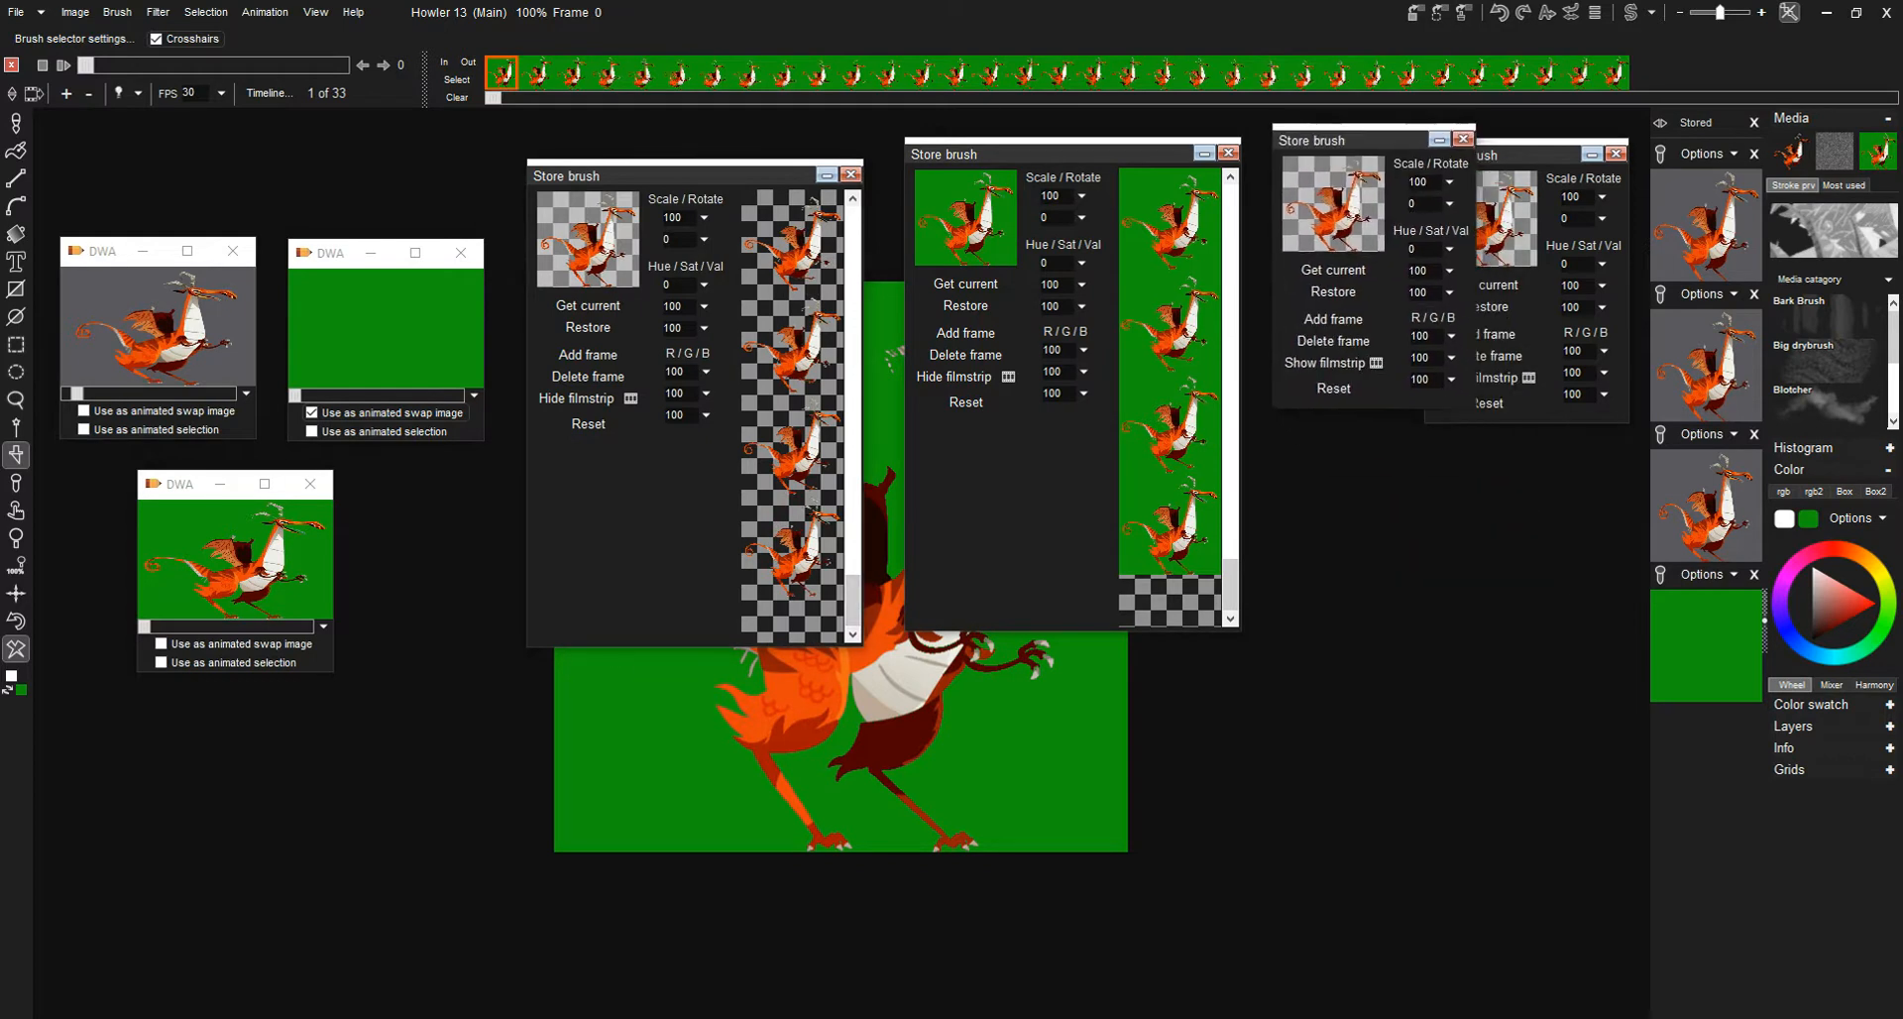
left_click(1333, 363)
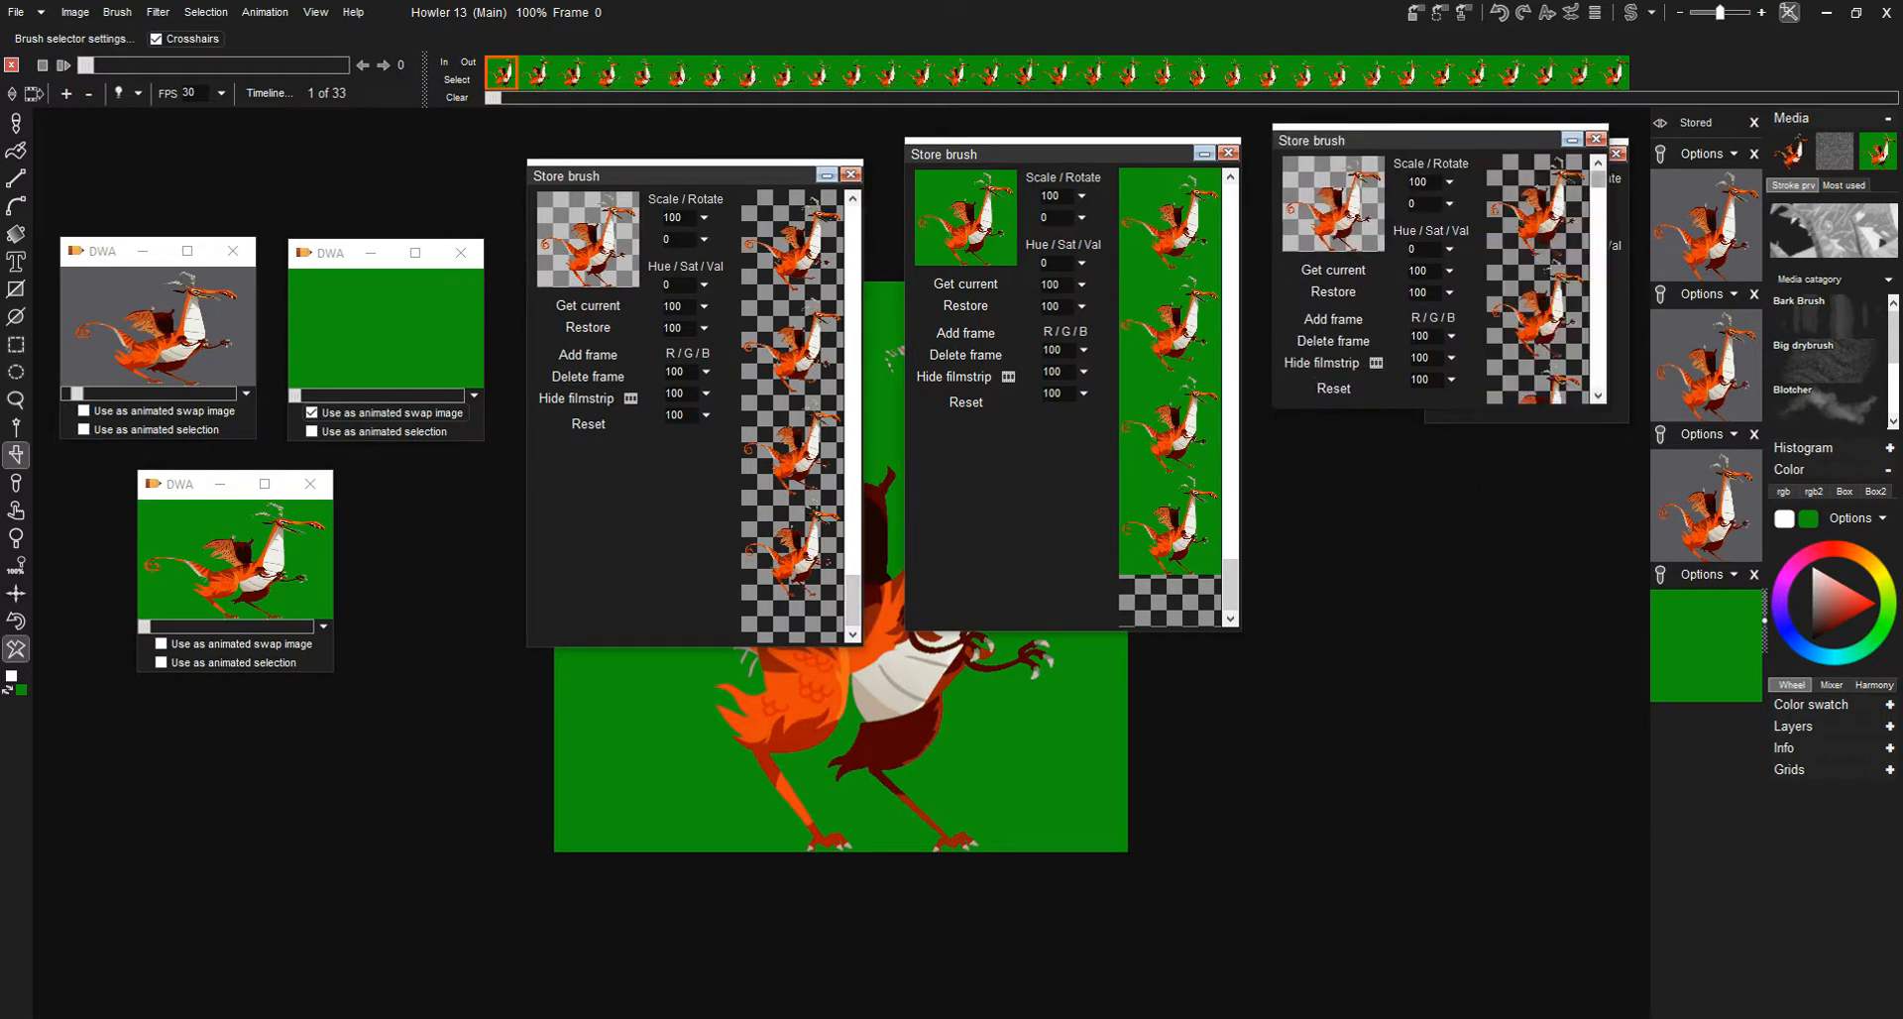
left_click_drag(1598, 370, 1591, 627)
mouse_move(1328, 139)
left_mouse_down()
mouse_move(1147, 439)
mouse_move(799, 400)
mouse_move(791, 422)
left_mouse_up()
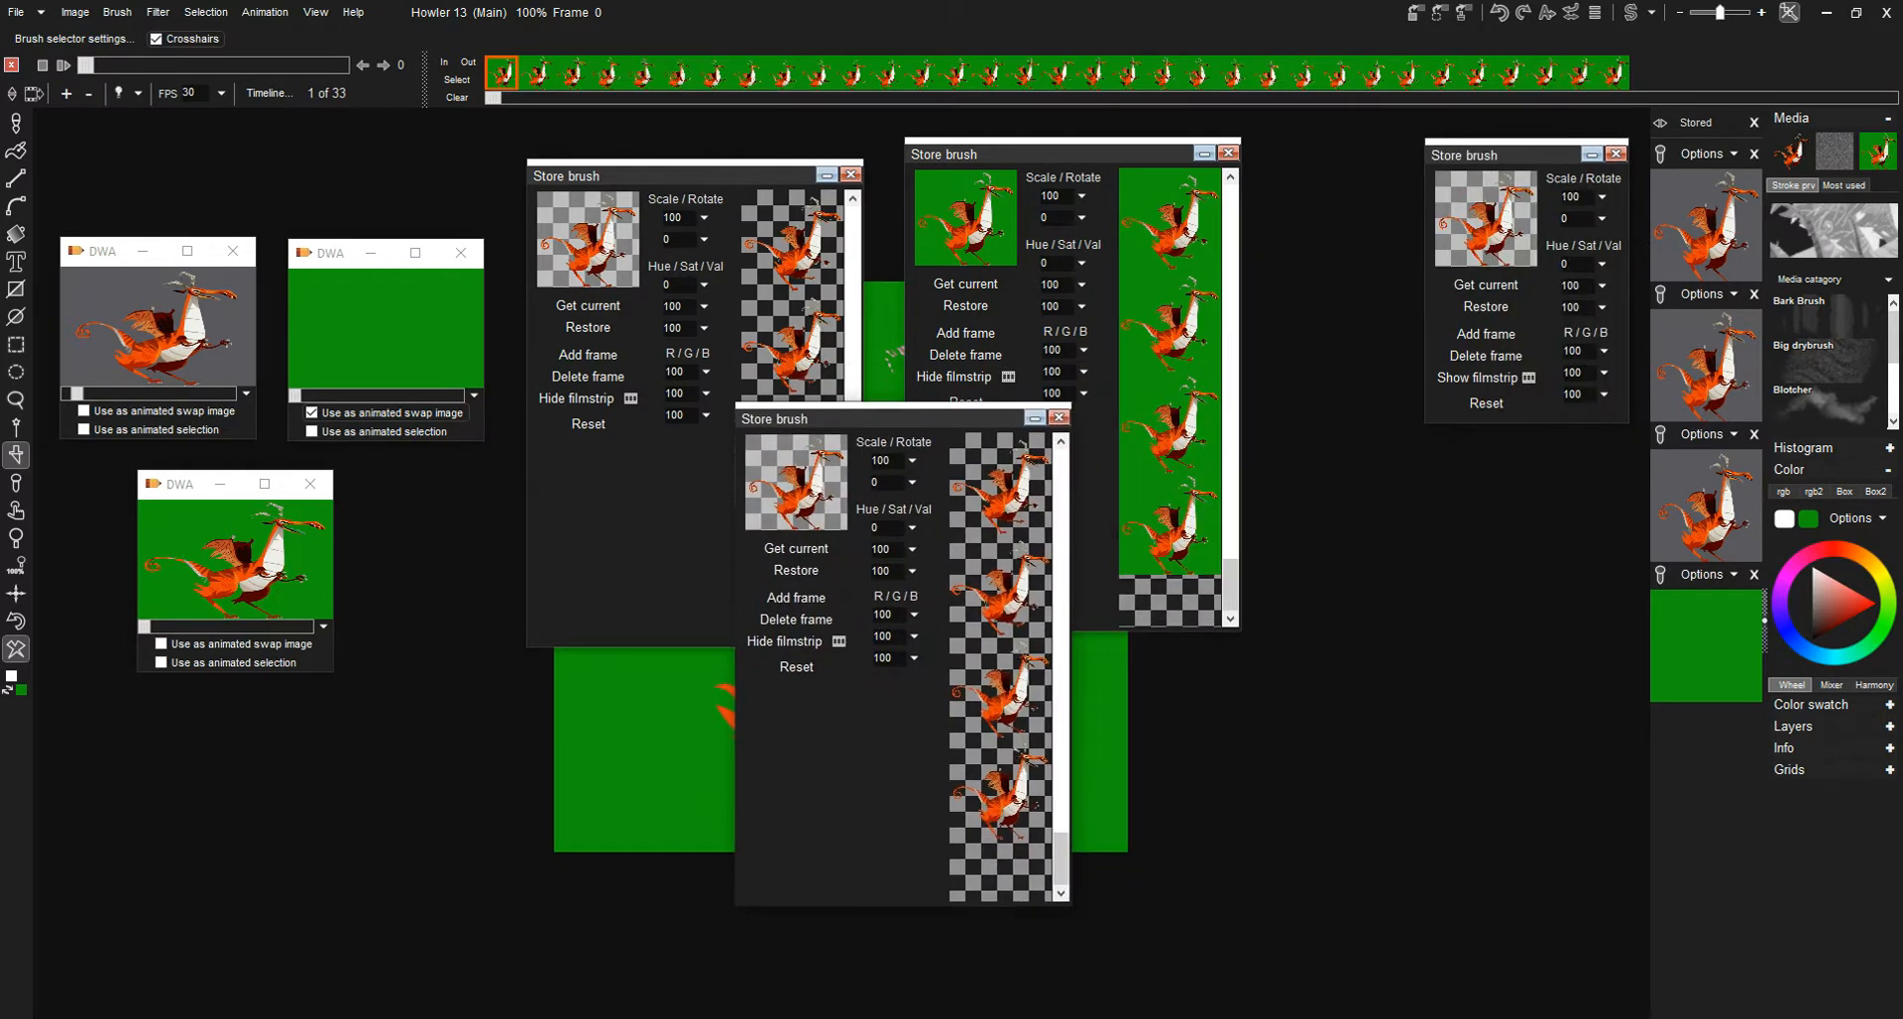
- Show the filmstrip of the remaining collapsed stored brush, and close that brush's window
left_click_drag(1476, 154, 1332, 146)
left_click(1338, 369)
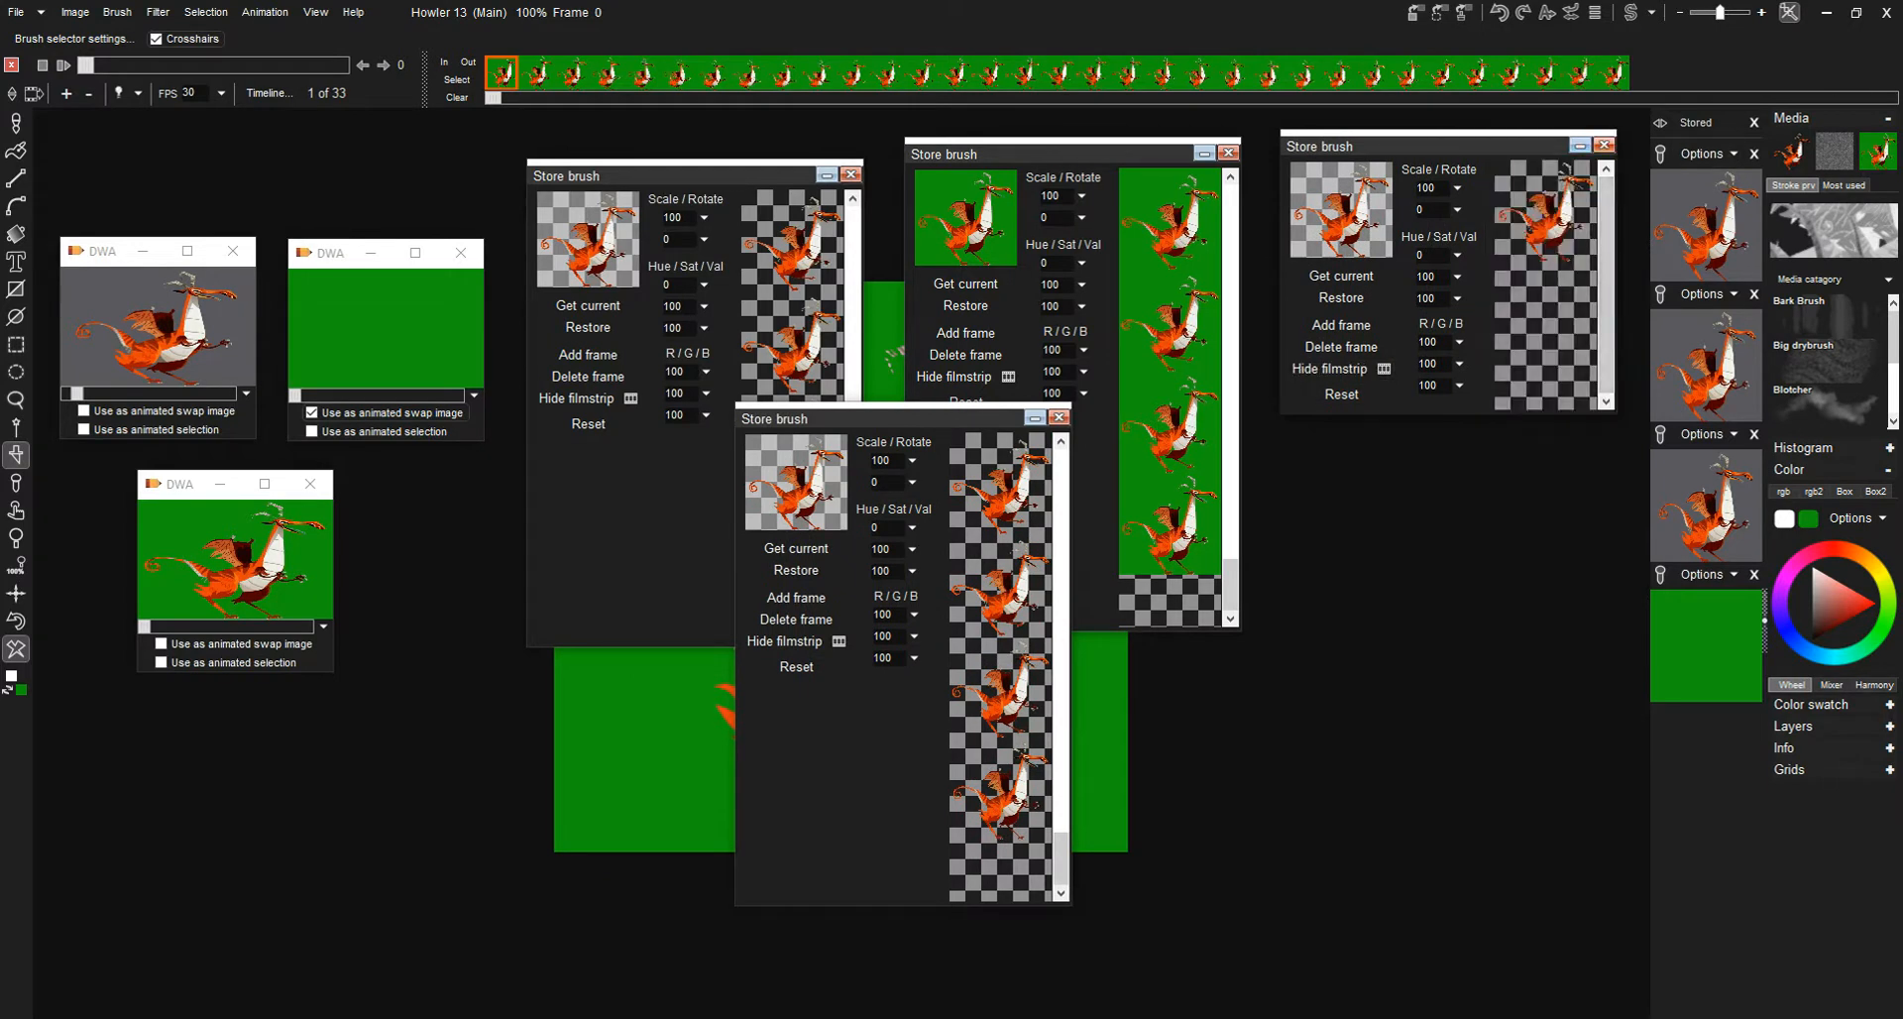
left_click(1603, 145)
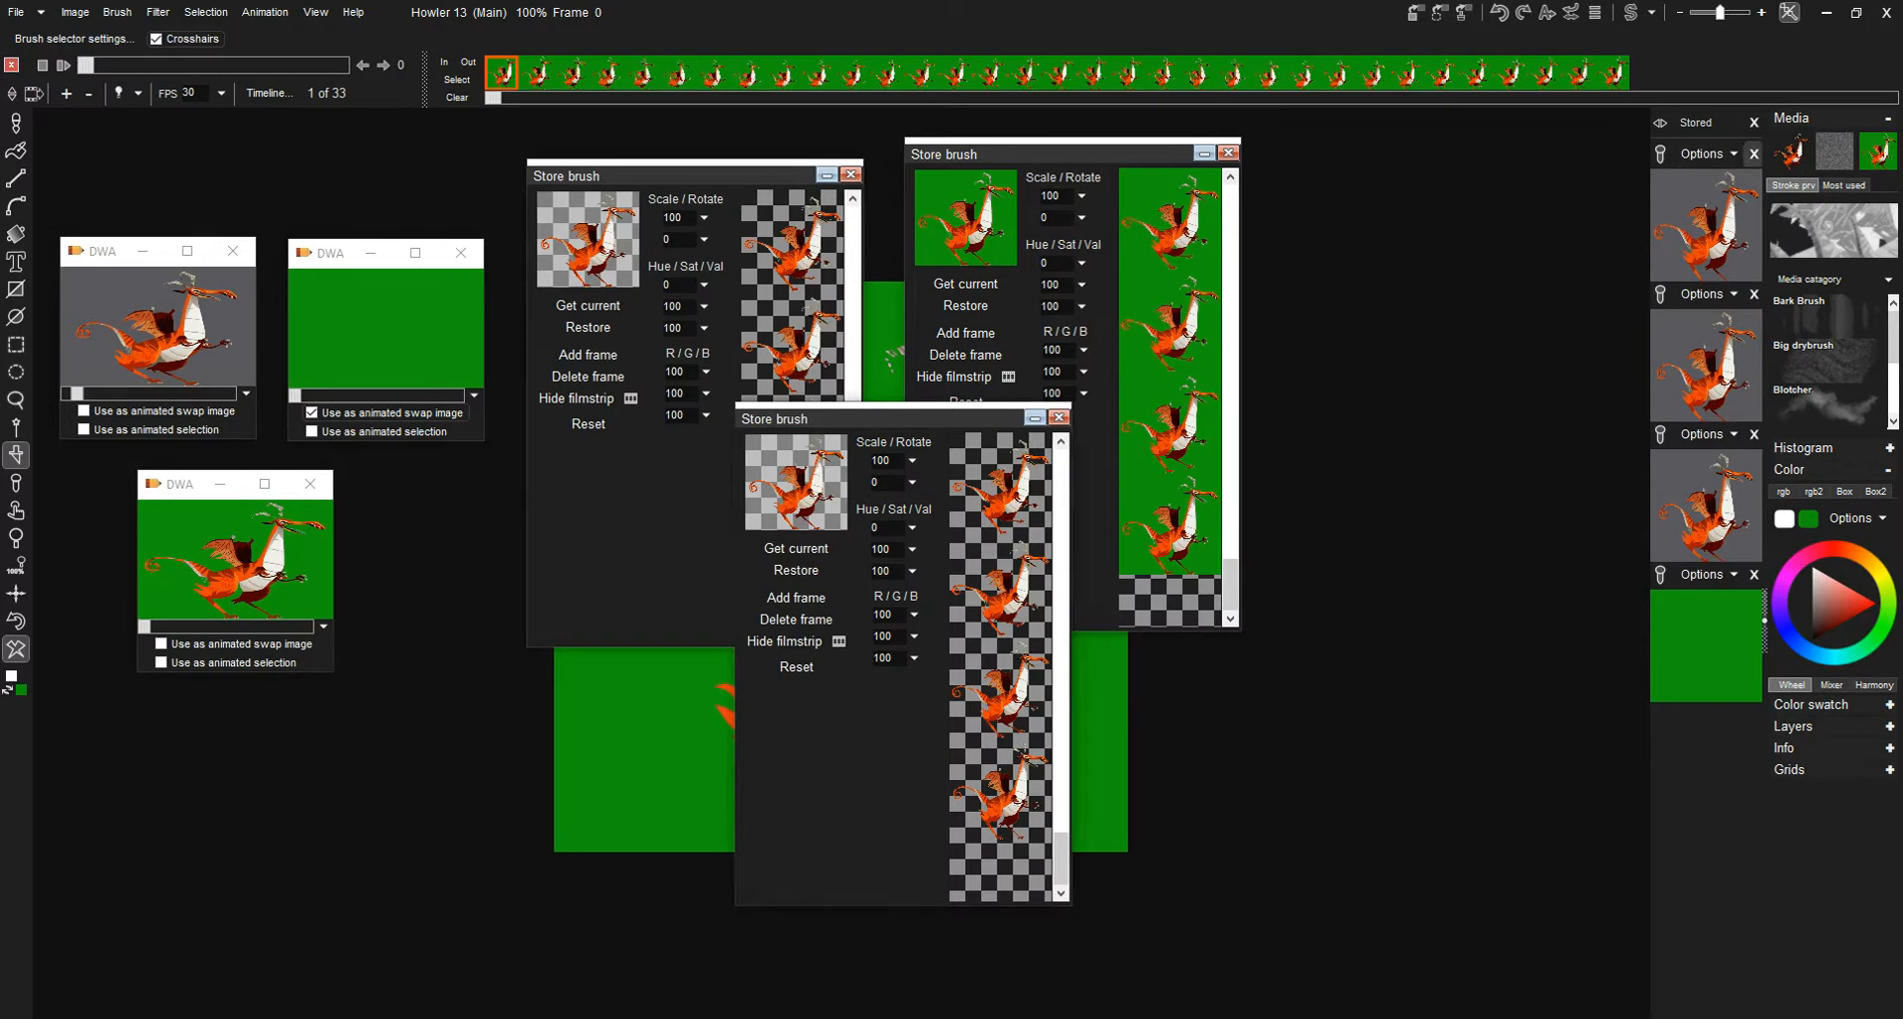
- Line up the remaining stored brush windows side by side and close all three
mouse_move(783, 418)
left_mouse_down()
mouse_move(1326, 314)
mouse_move(1309, 174)
left_mouse_up()
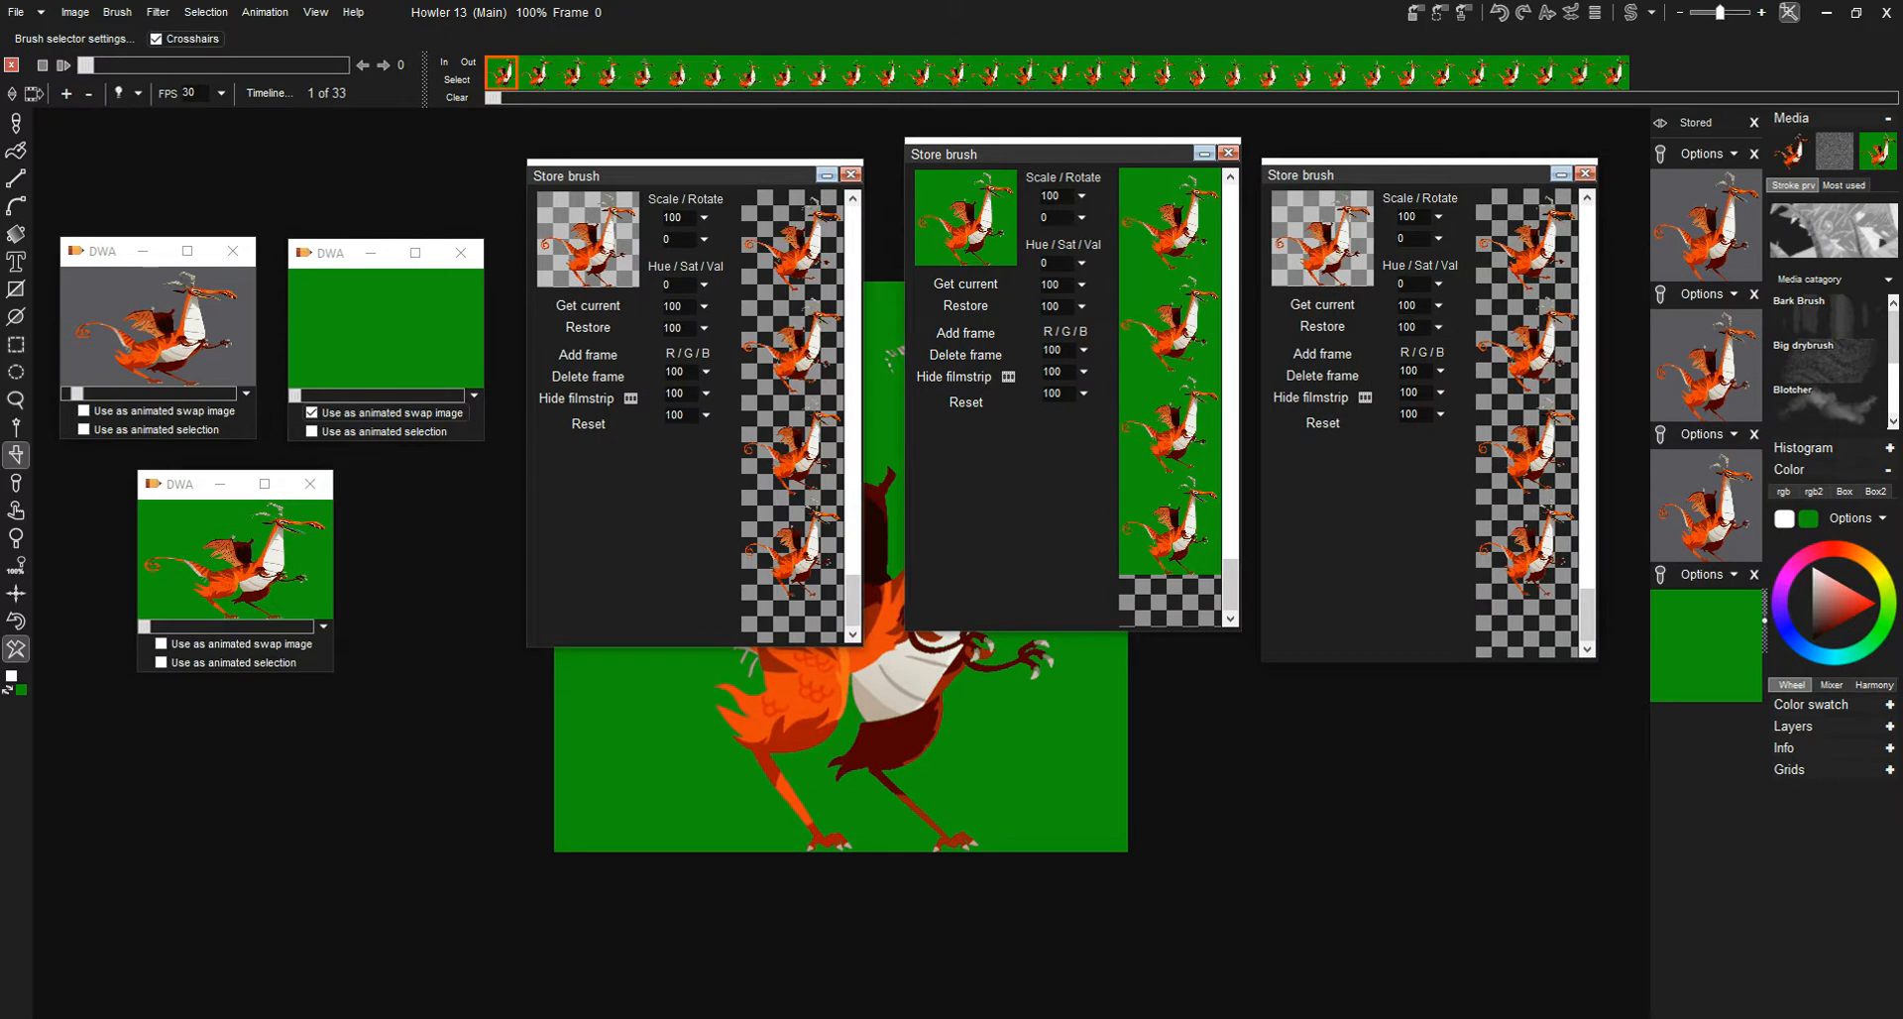
left_click(850, 174)
left_click(1228, 152)
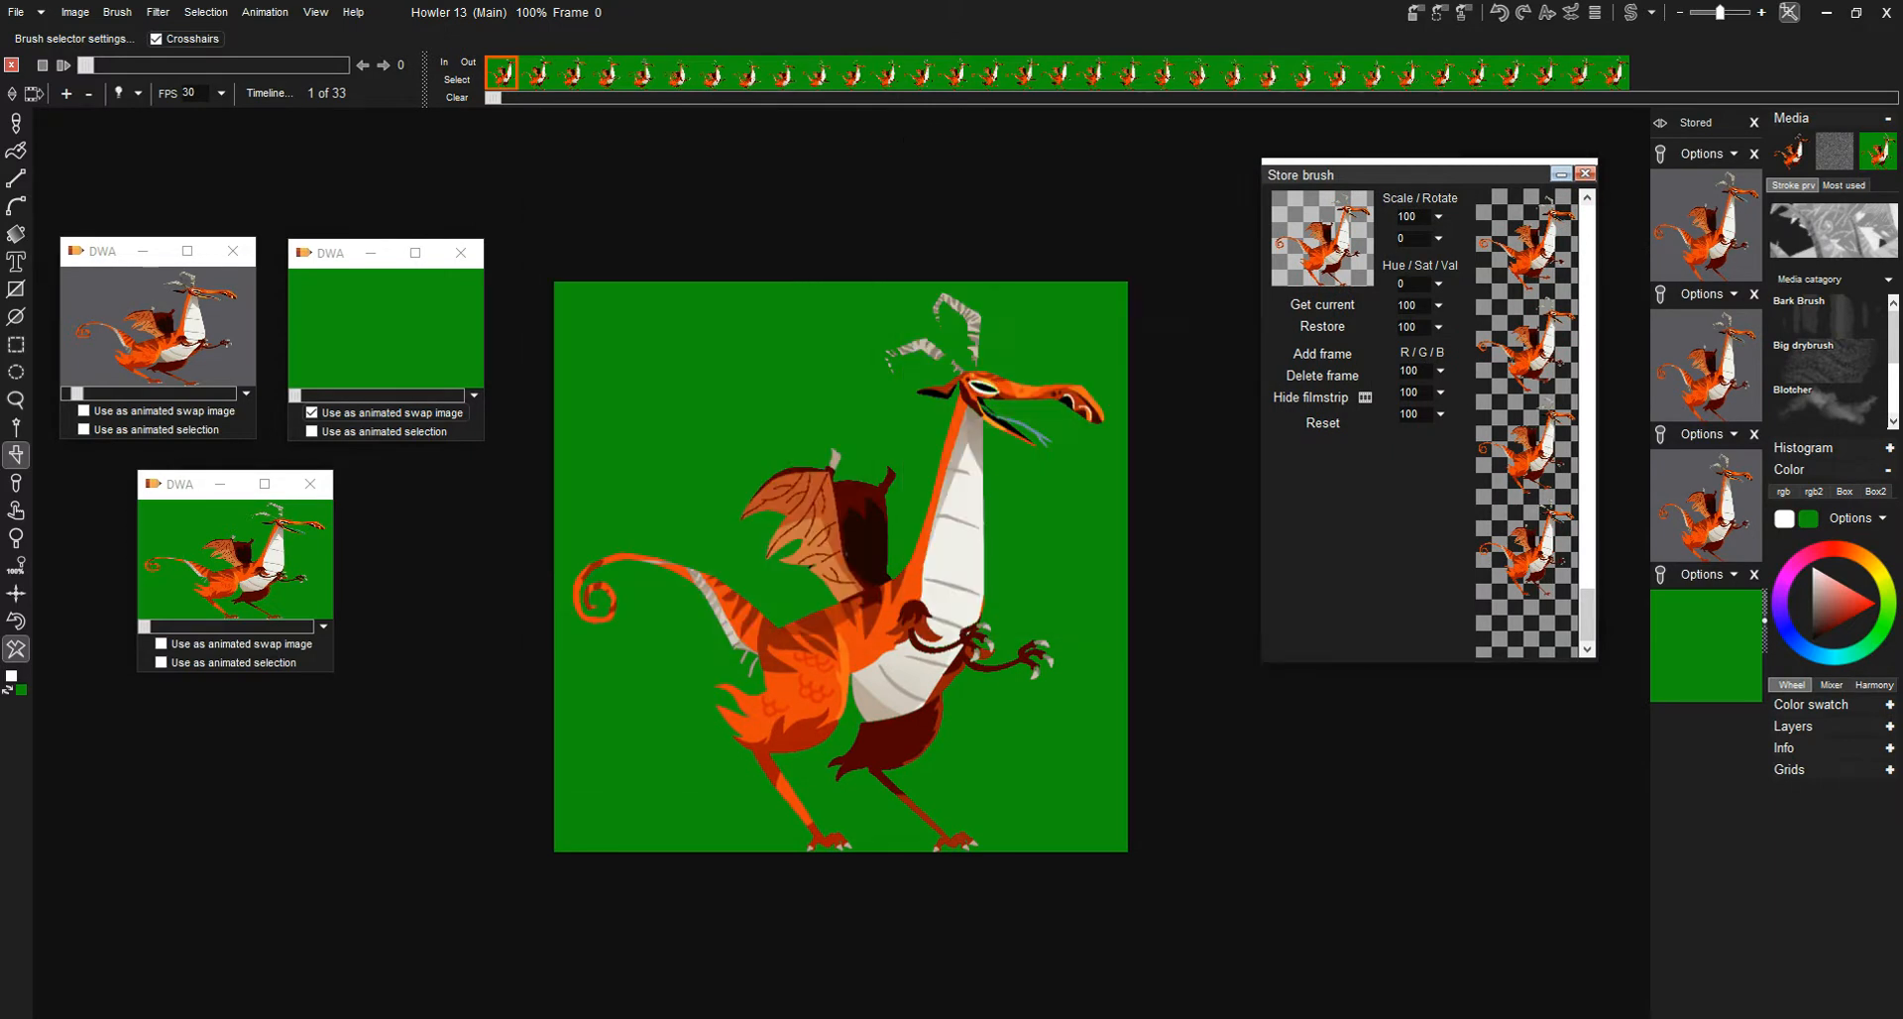
left_click(1584, 173)
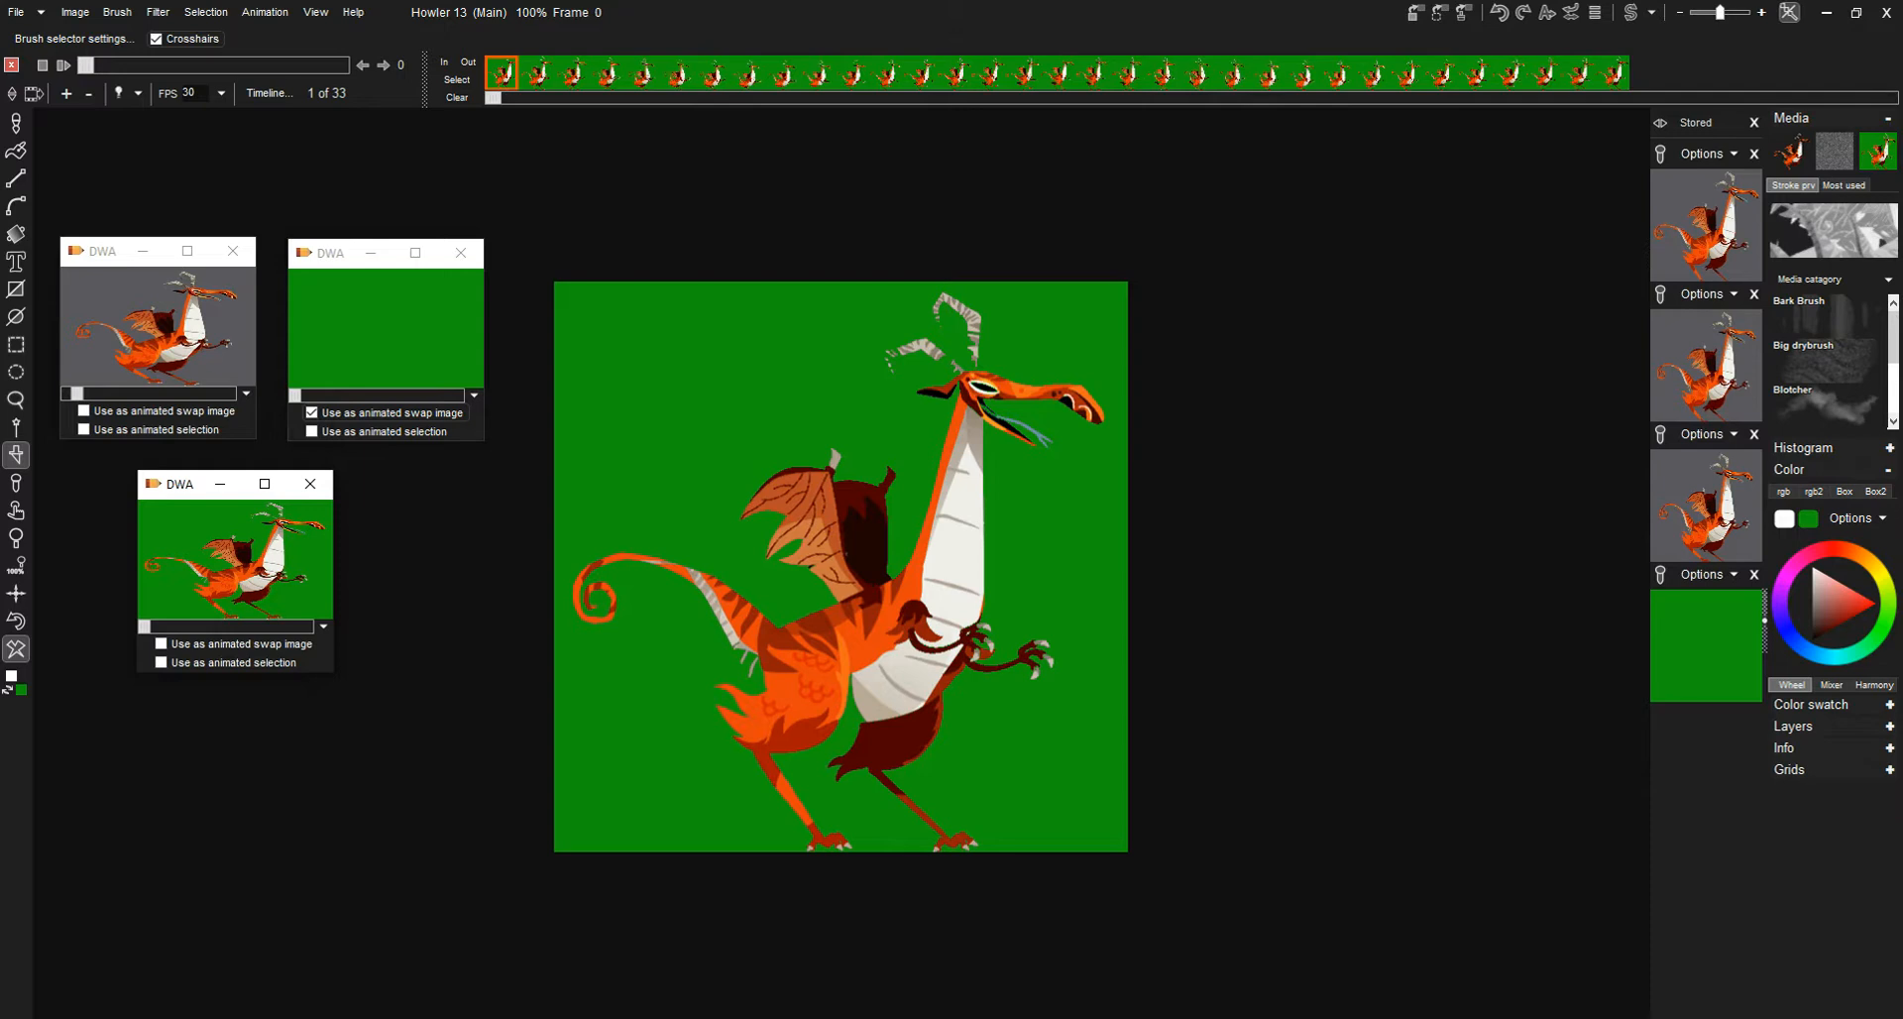
- Open the animation short2-cropped-resampled-580x580-bgGreen.dwa in place of the current one
left_click(265, 12)
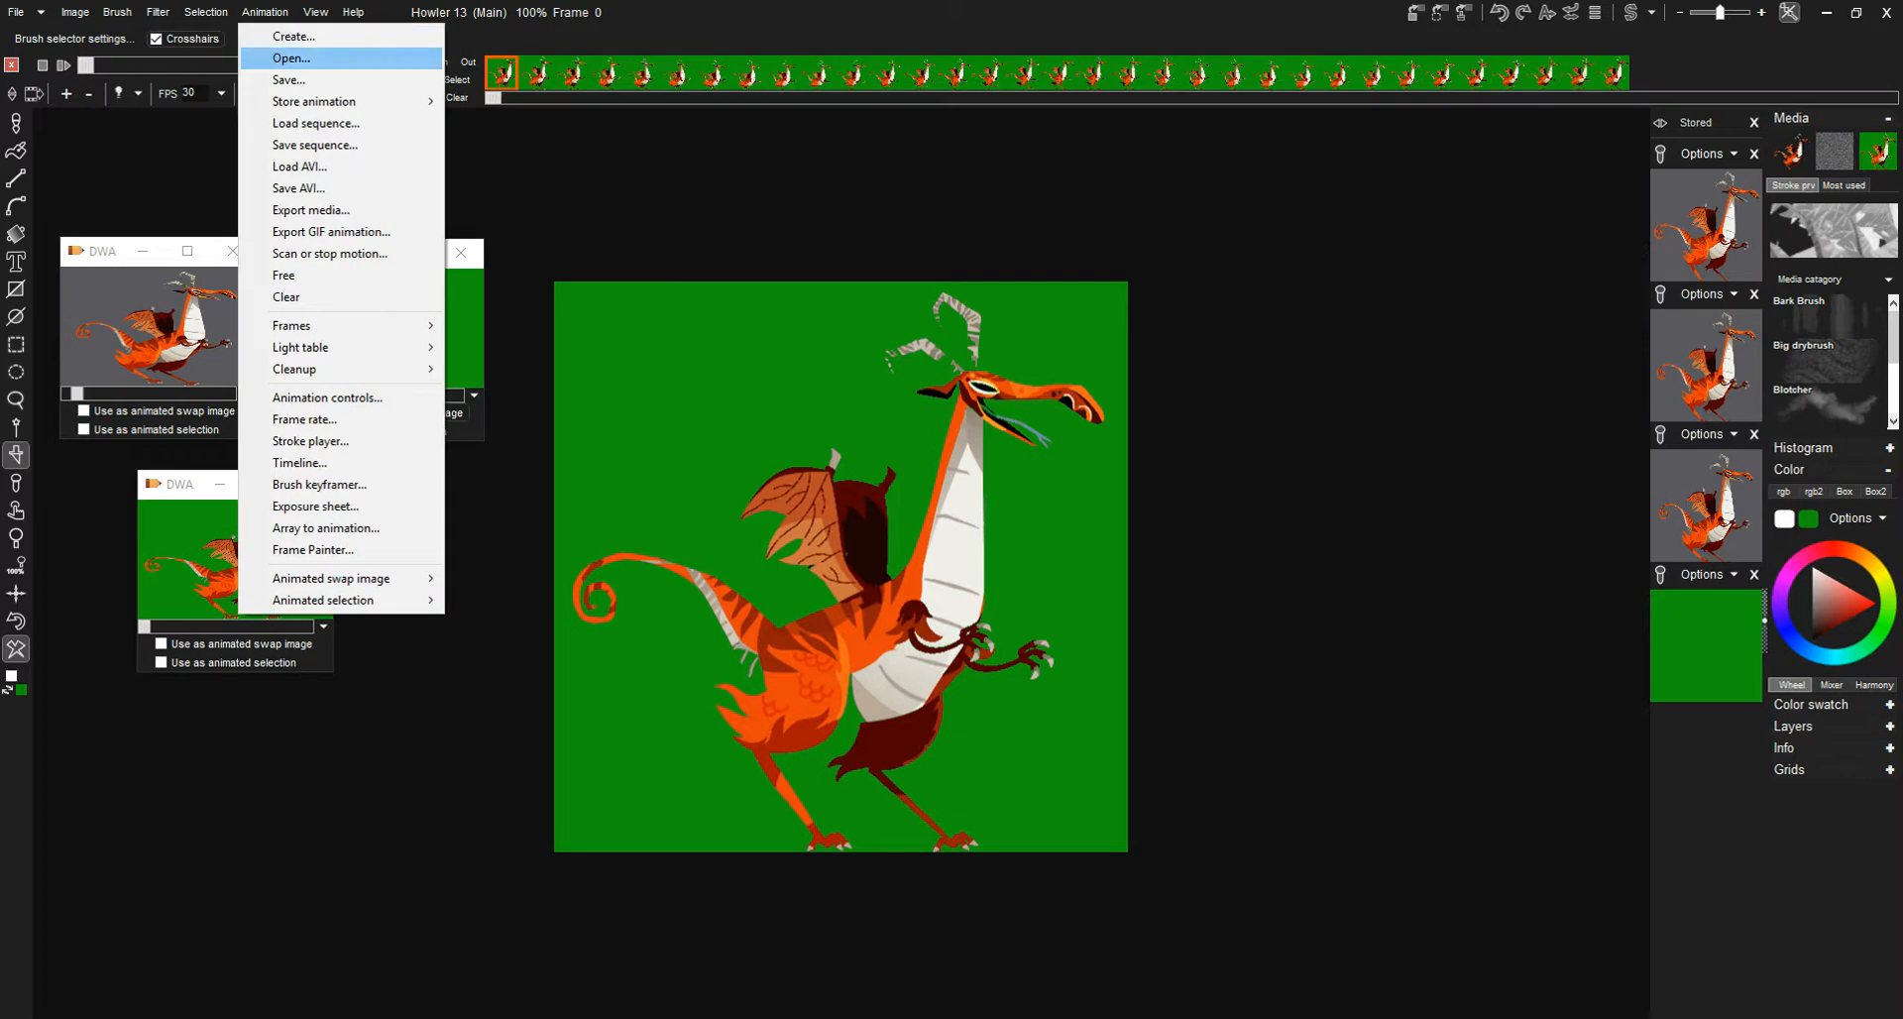
left_click(291, 57)
left_click(823, 616)
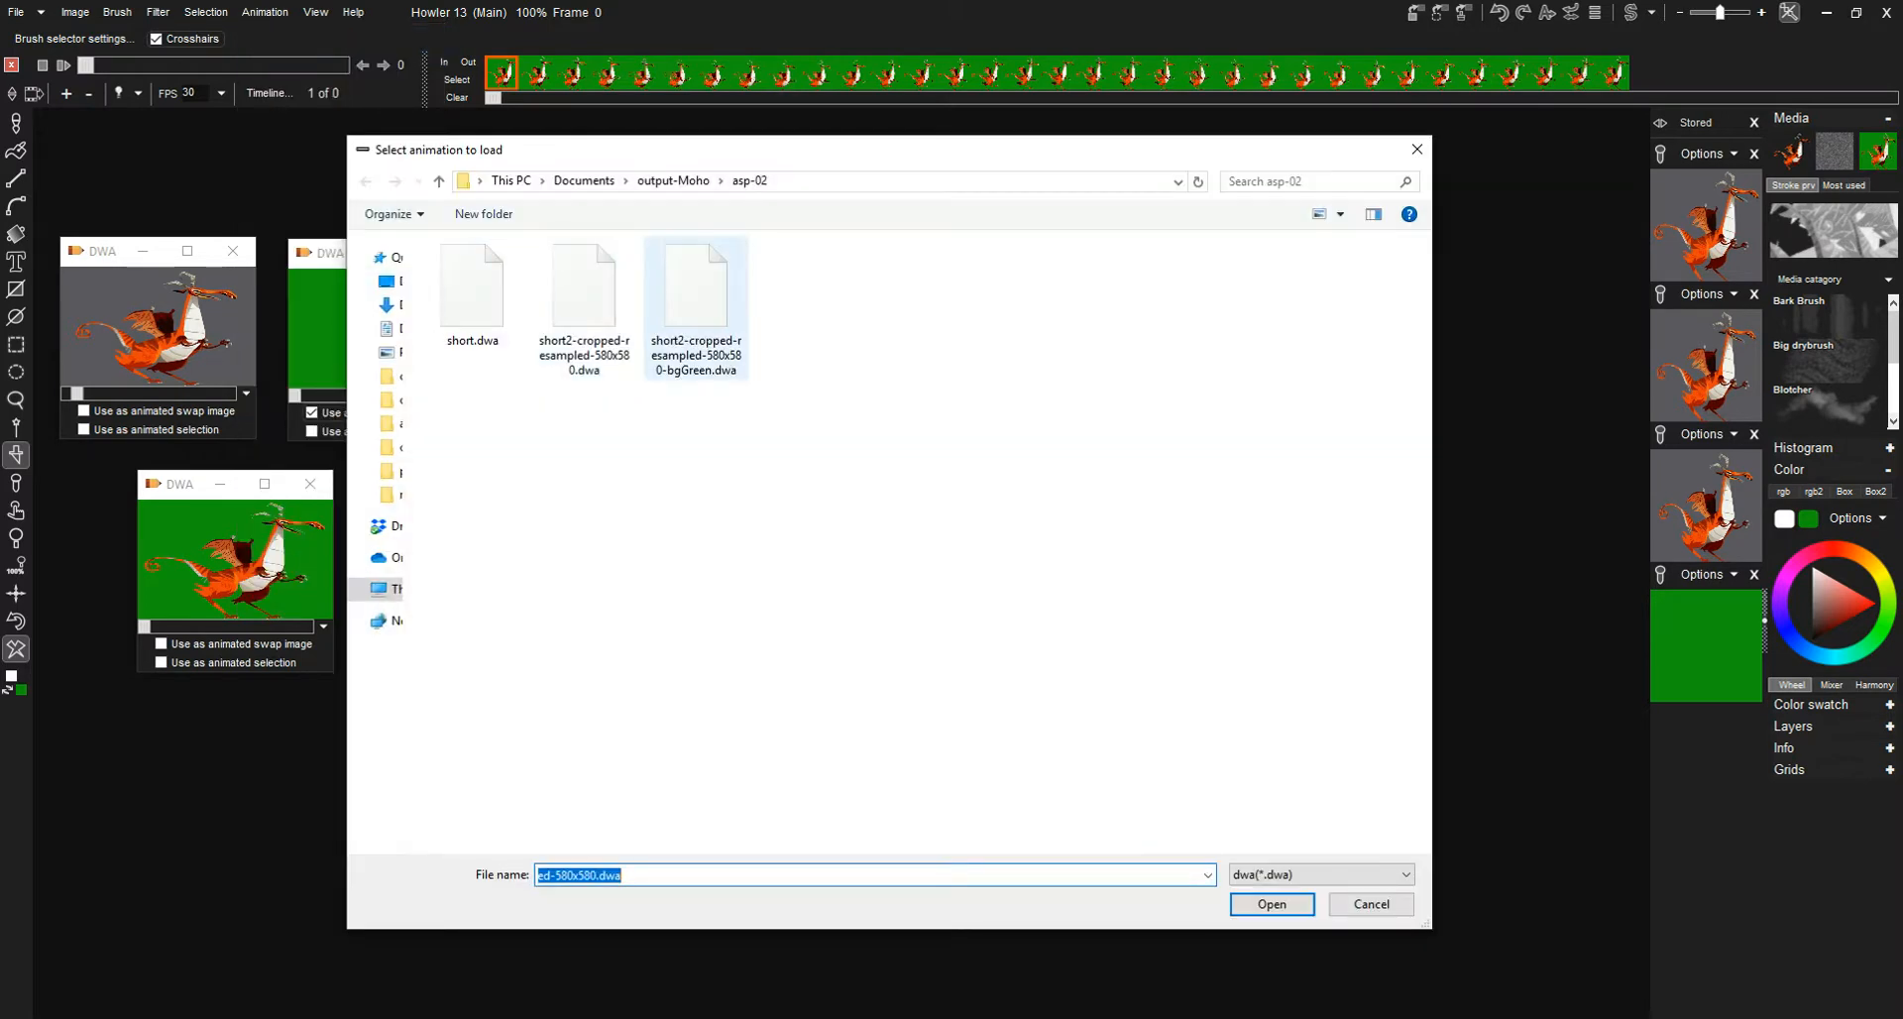
left_click(696, 297)
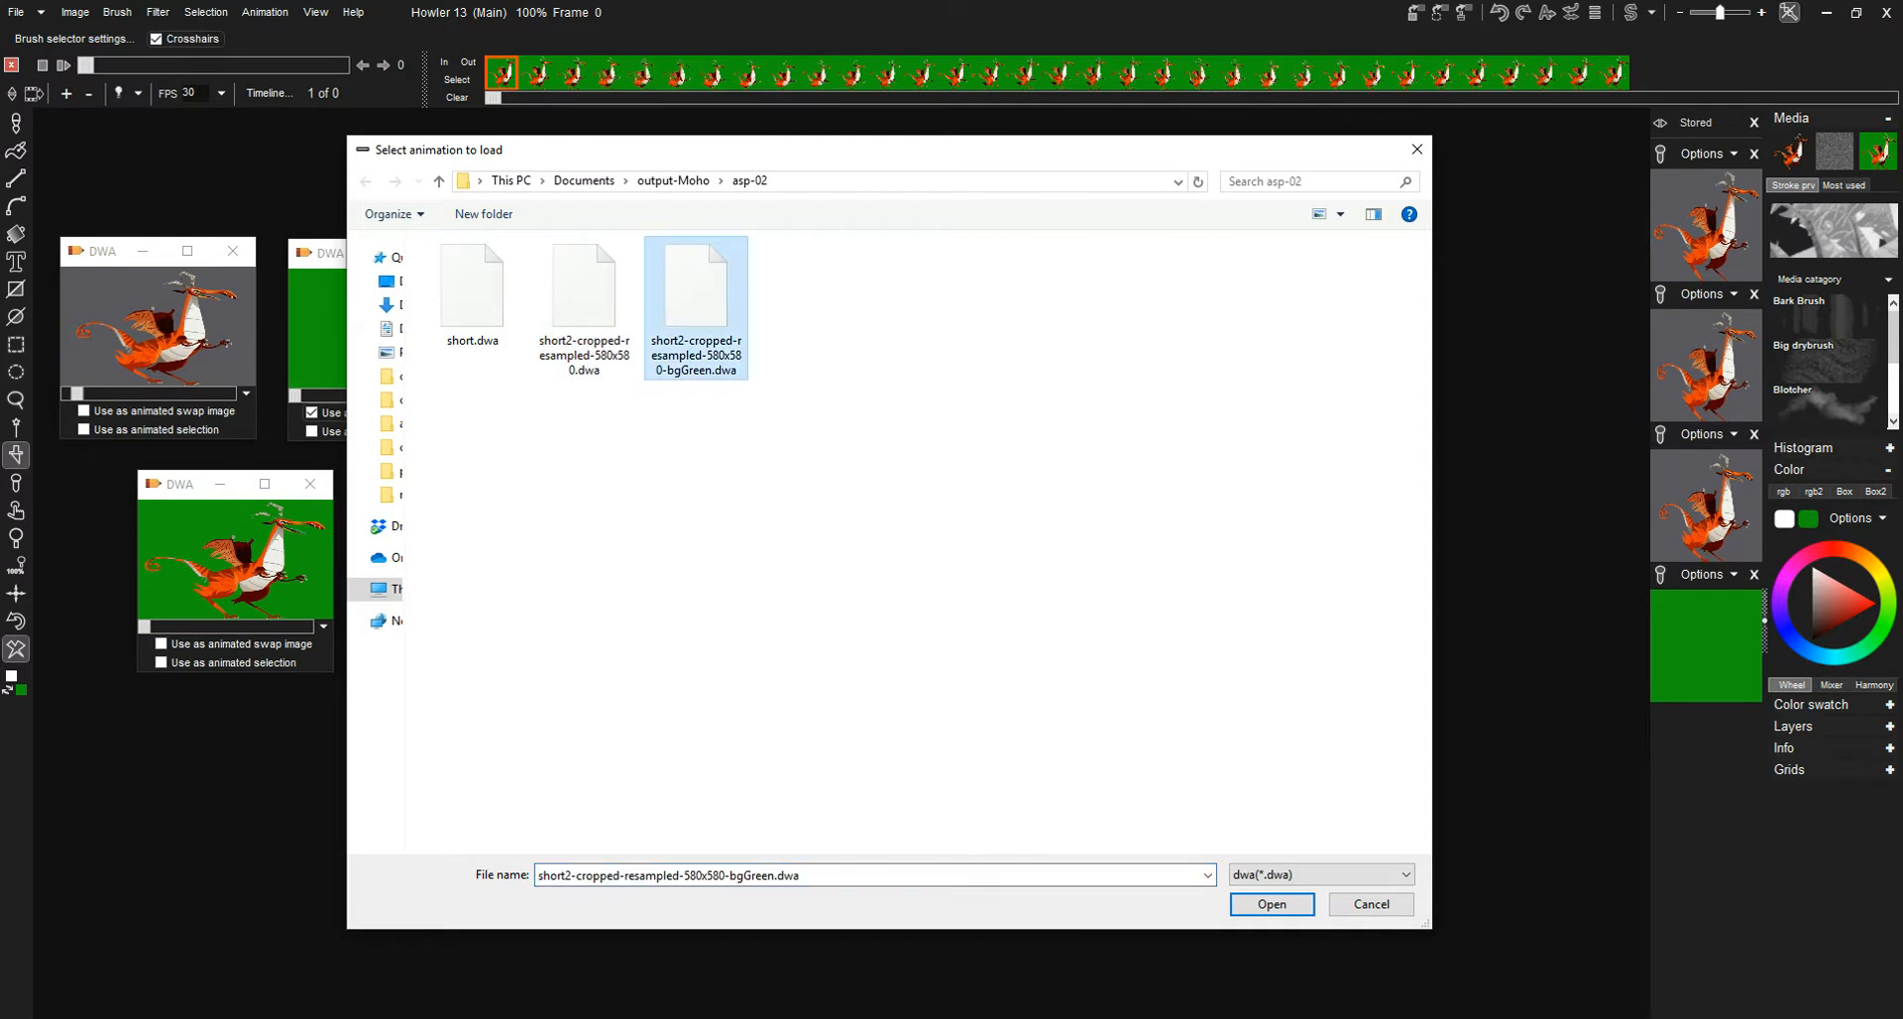
left_click(1271, 904)
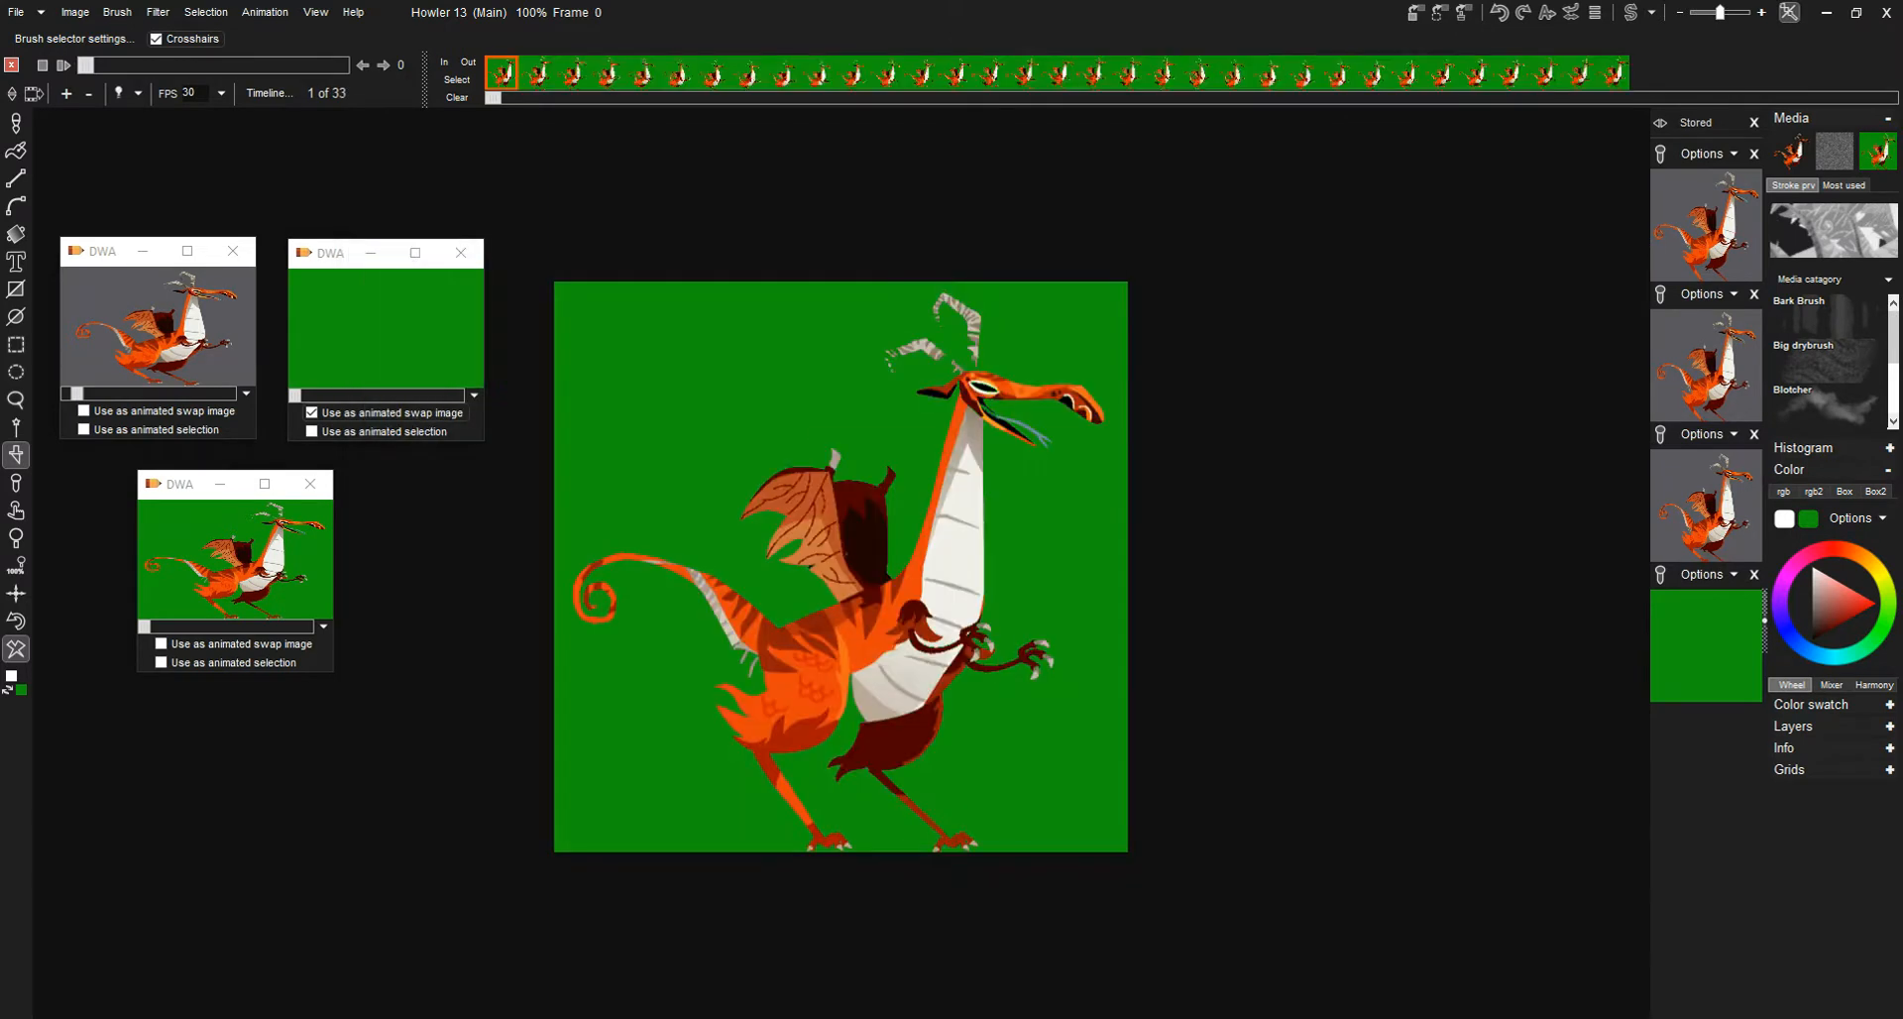
mouse_move(86, 66)
left_mouse_down()
mouse_move(341, 65)
mouse_move(86, 65)
left_mouse_up()
- Use the green-background stored animation as the animated brush, store a managed copy of it, and close that copy's window
left_click(323, 627)
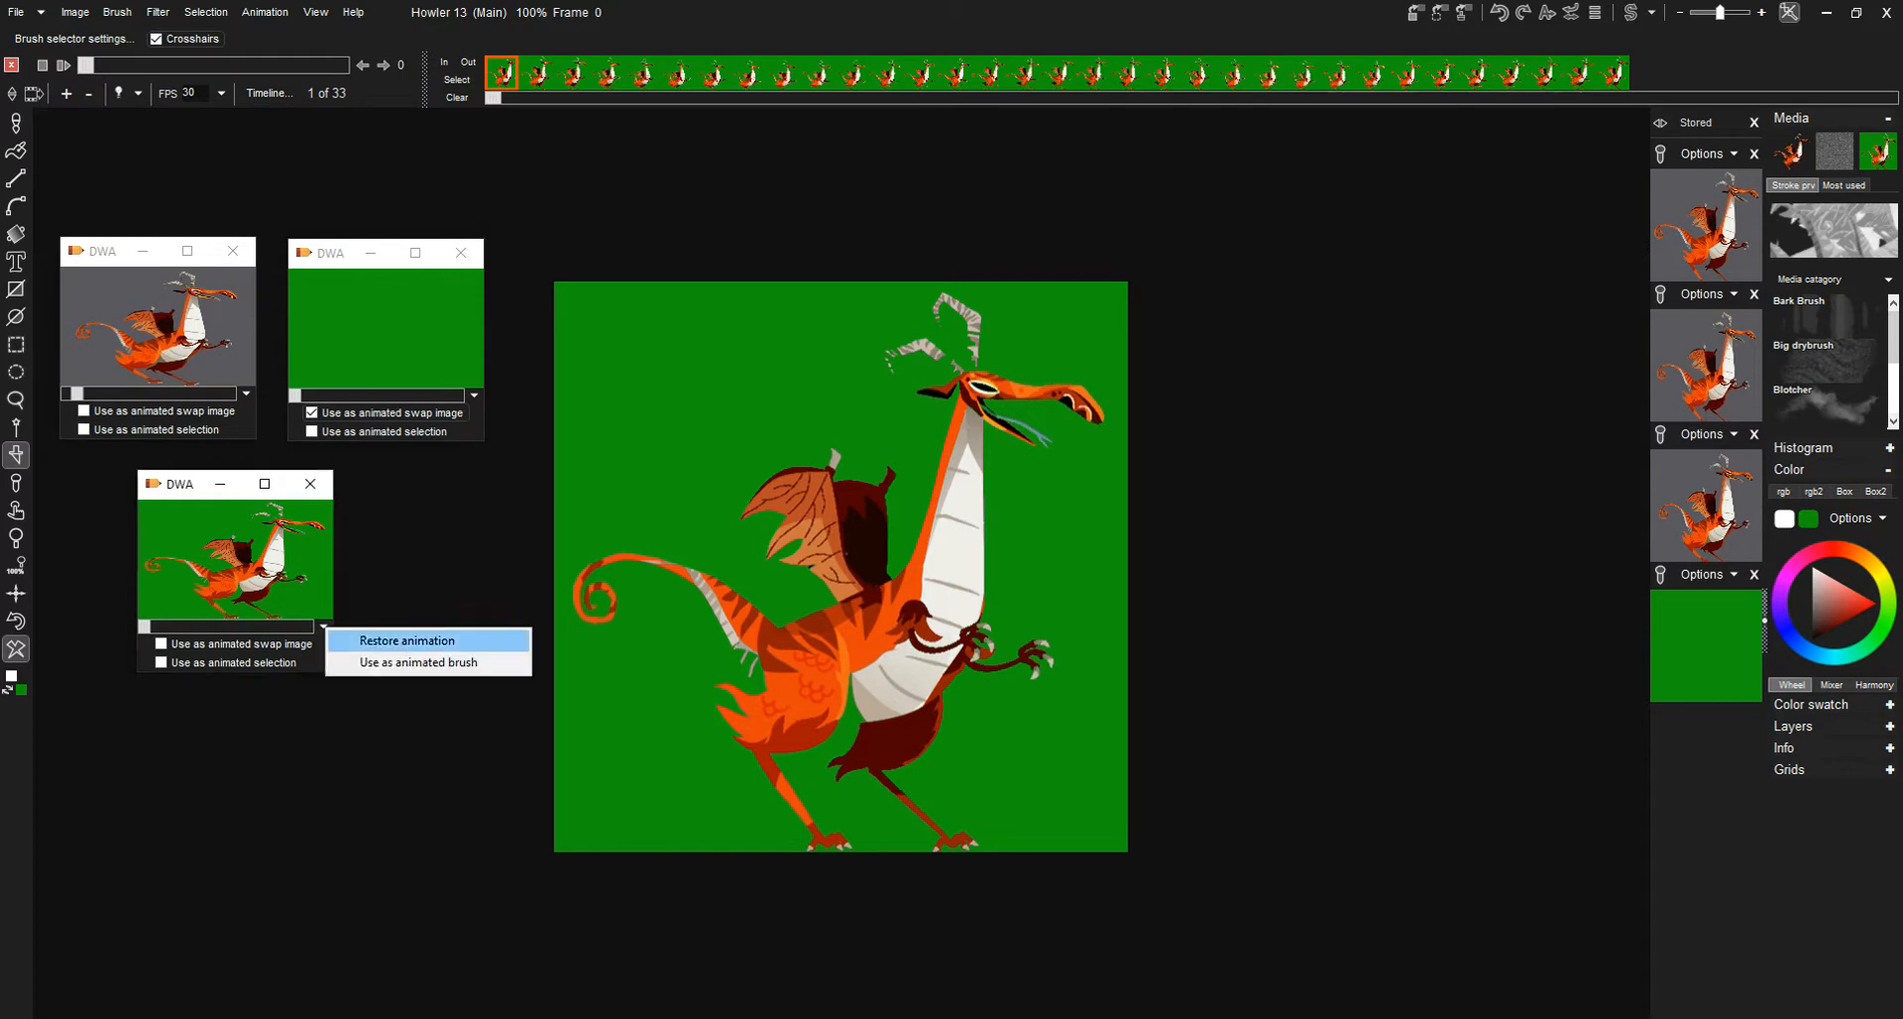
left_click(418, 661)
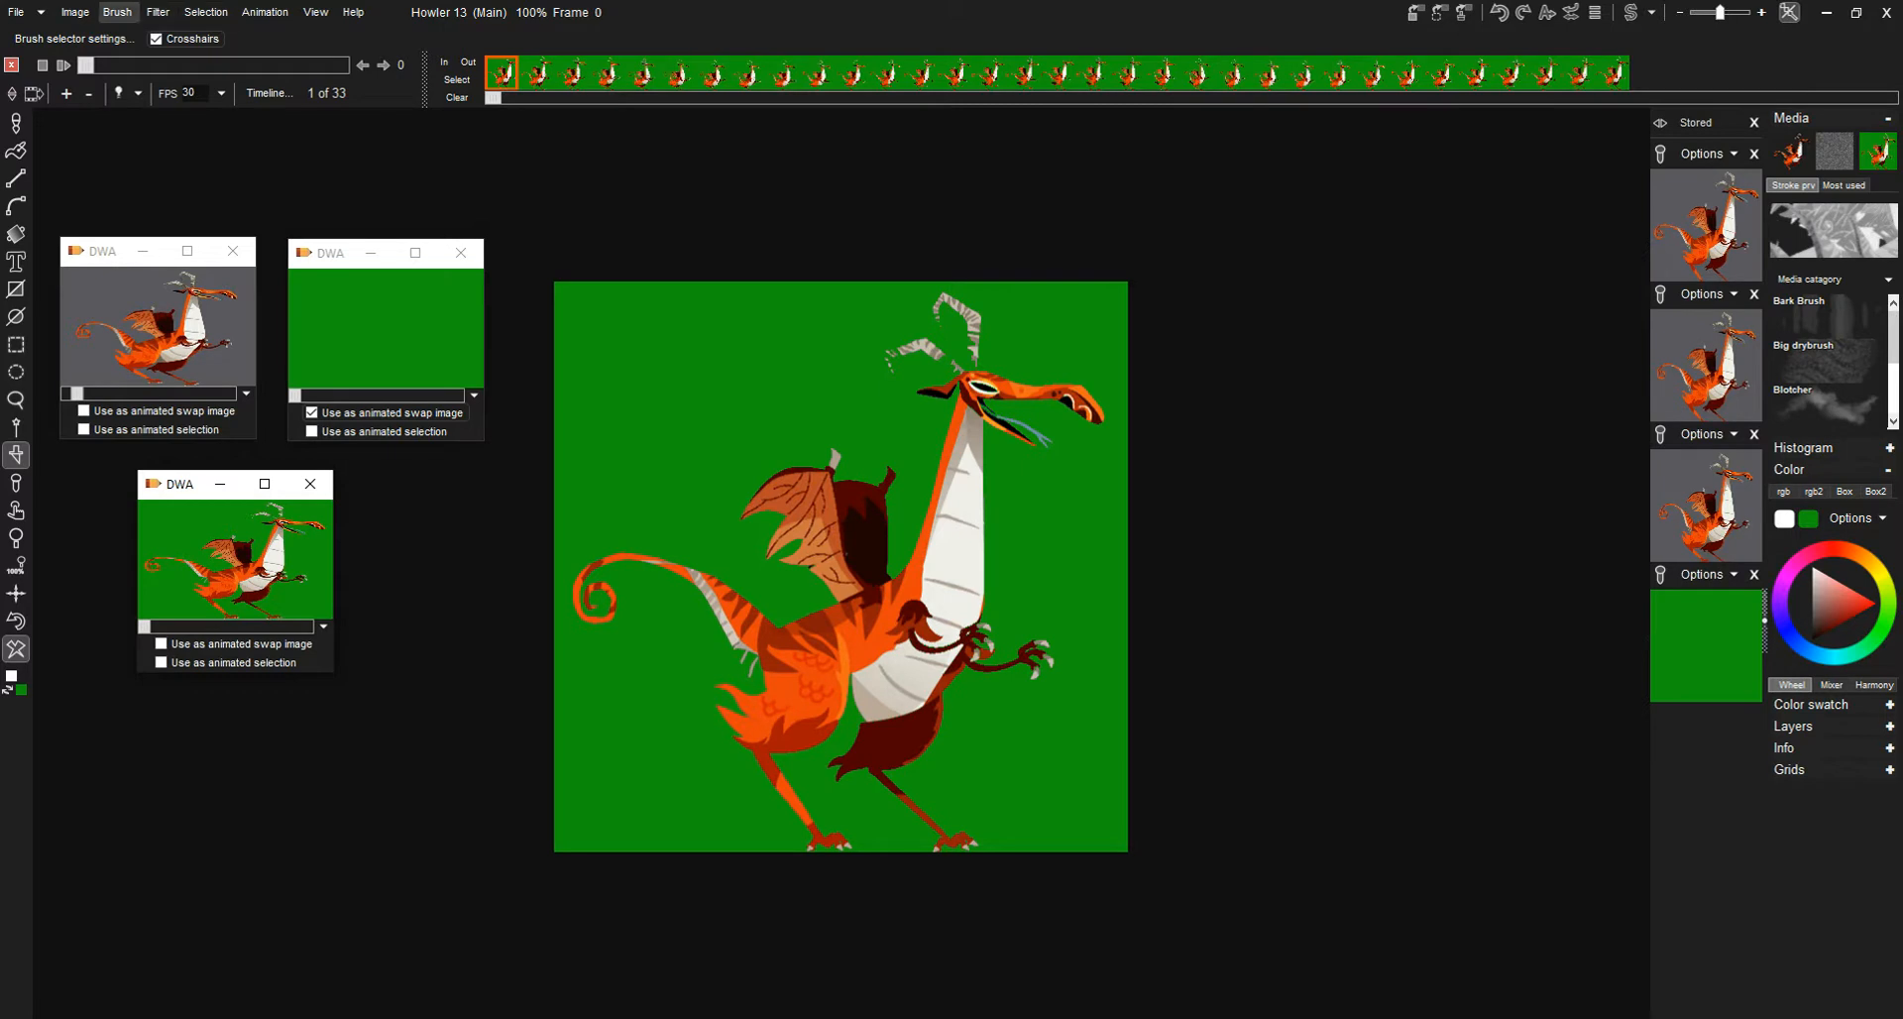
left_click(117, 12)
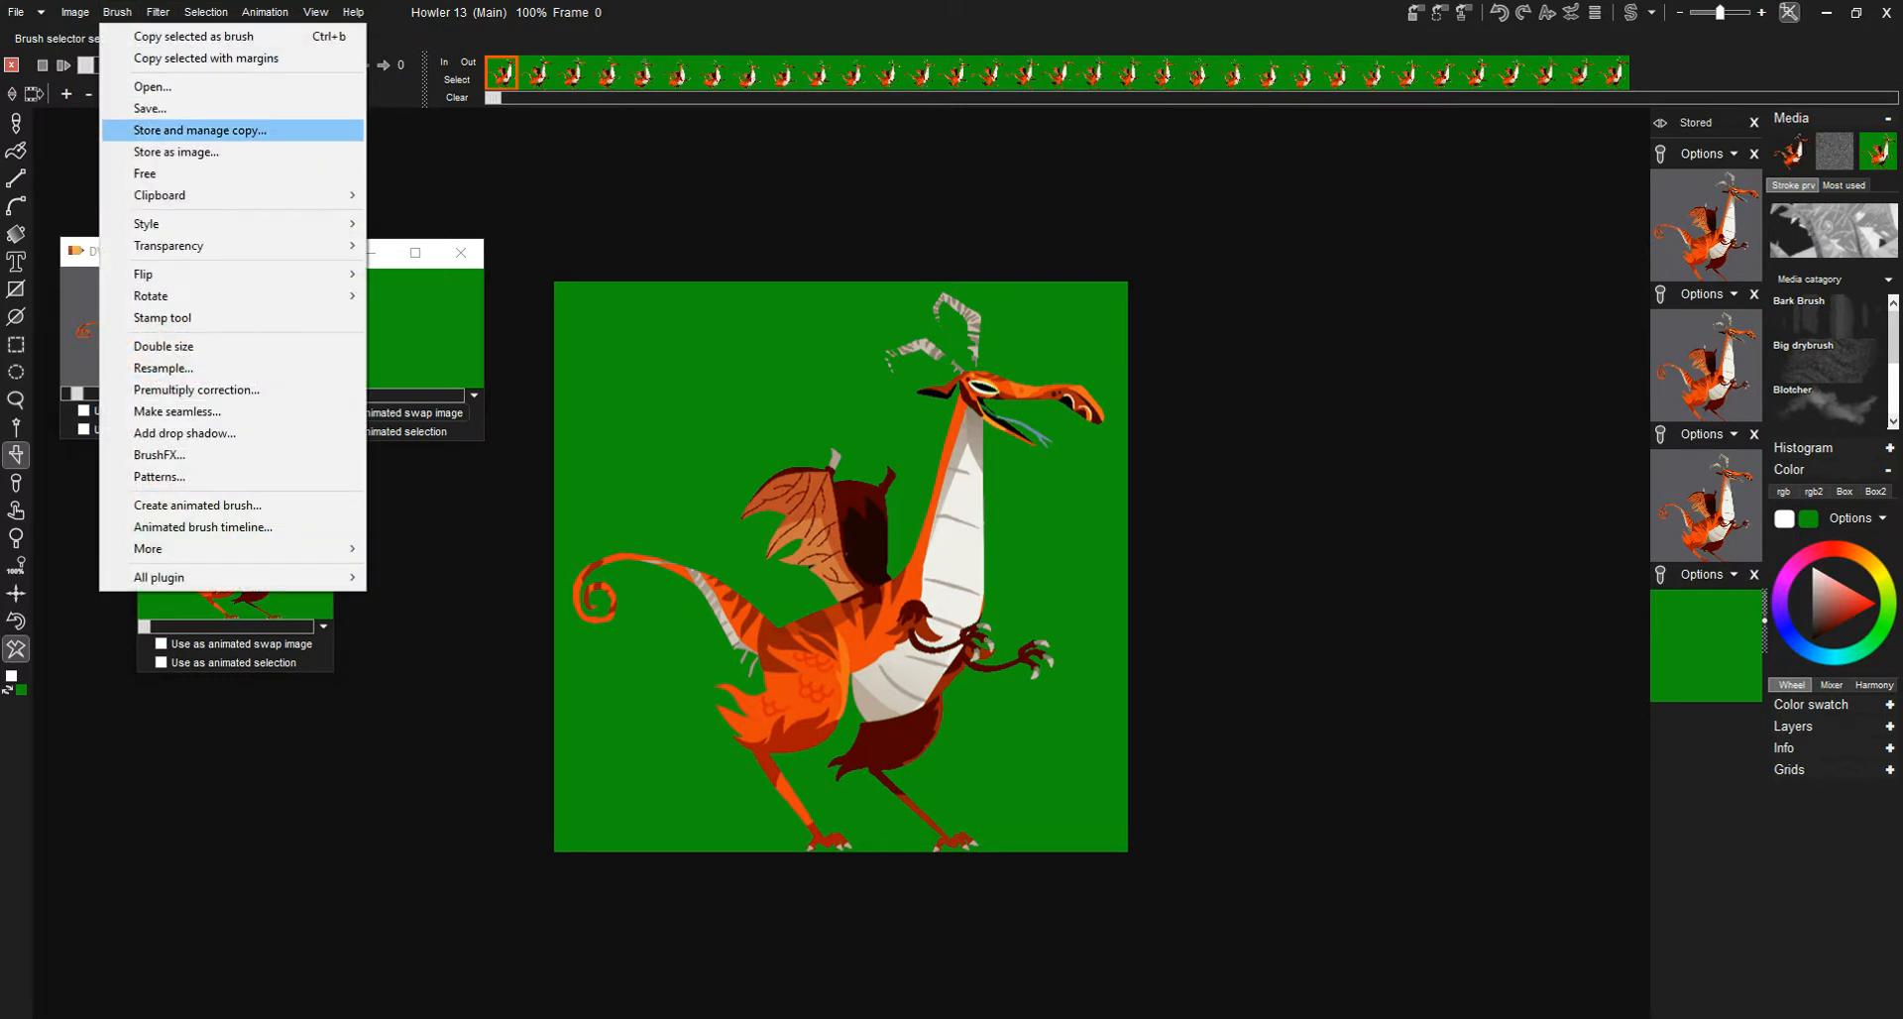
left_click(198, 130)
mouse_move(149, 499)
left_mouse_down()
mouse_move(1377, 286)
mouse_move(1366, 253)
left_mouse_up()
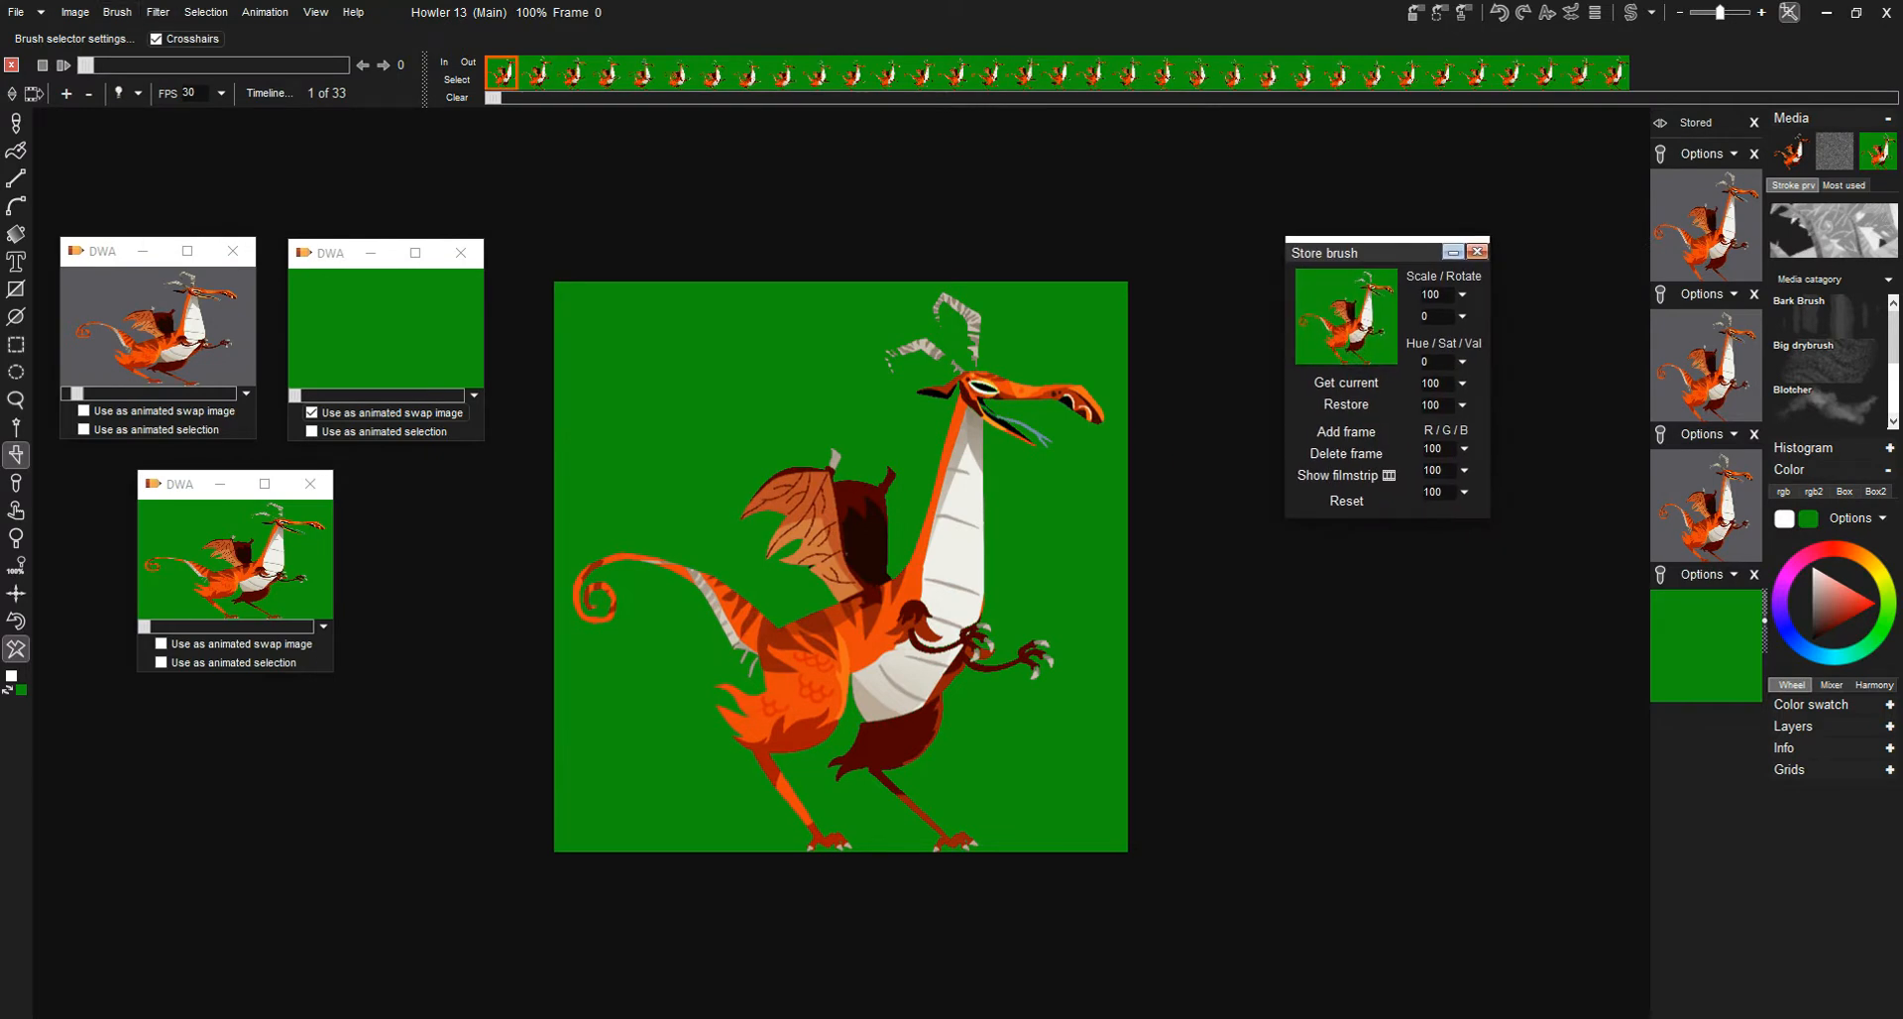
left_click(1477, 252)
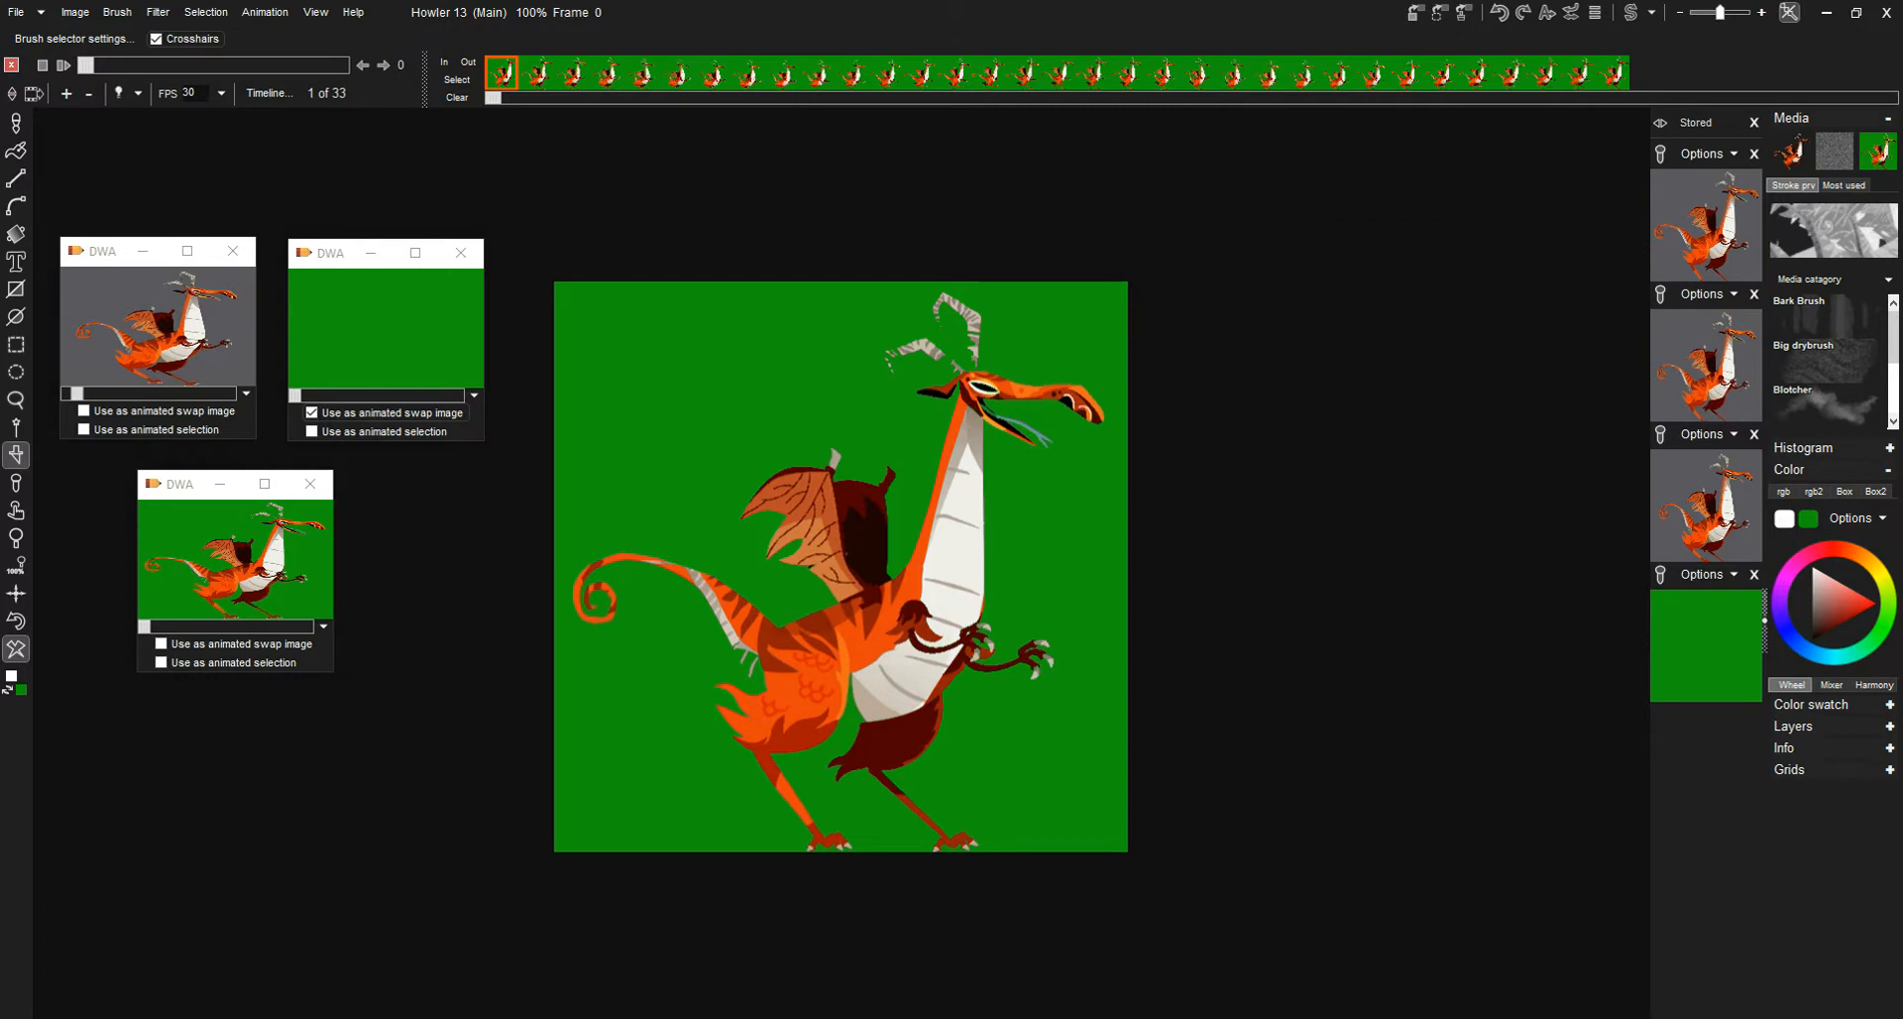
- Use the green-background stored animation as the animated brush and key out its secondary green color with Color key
left_click(323, 626)
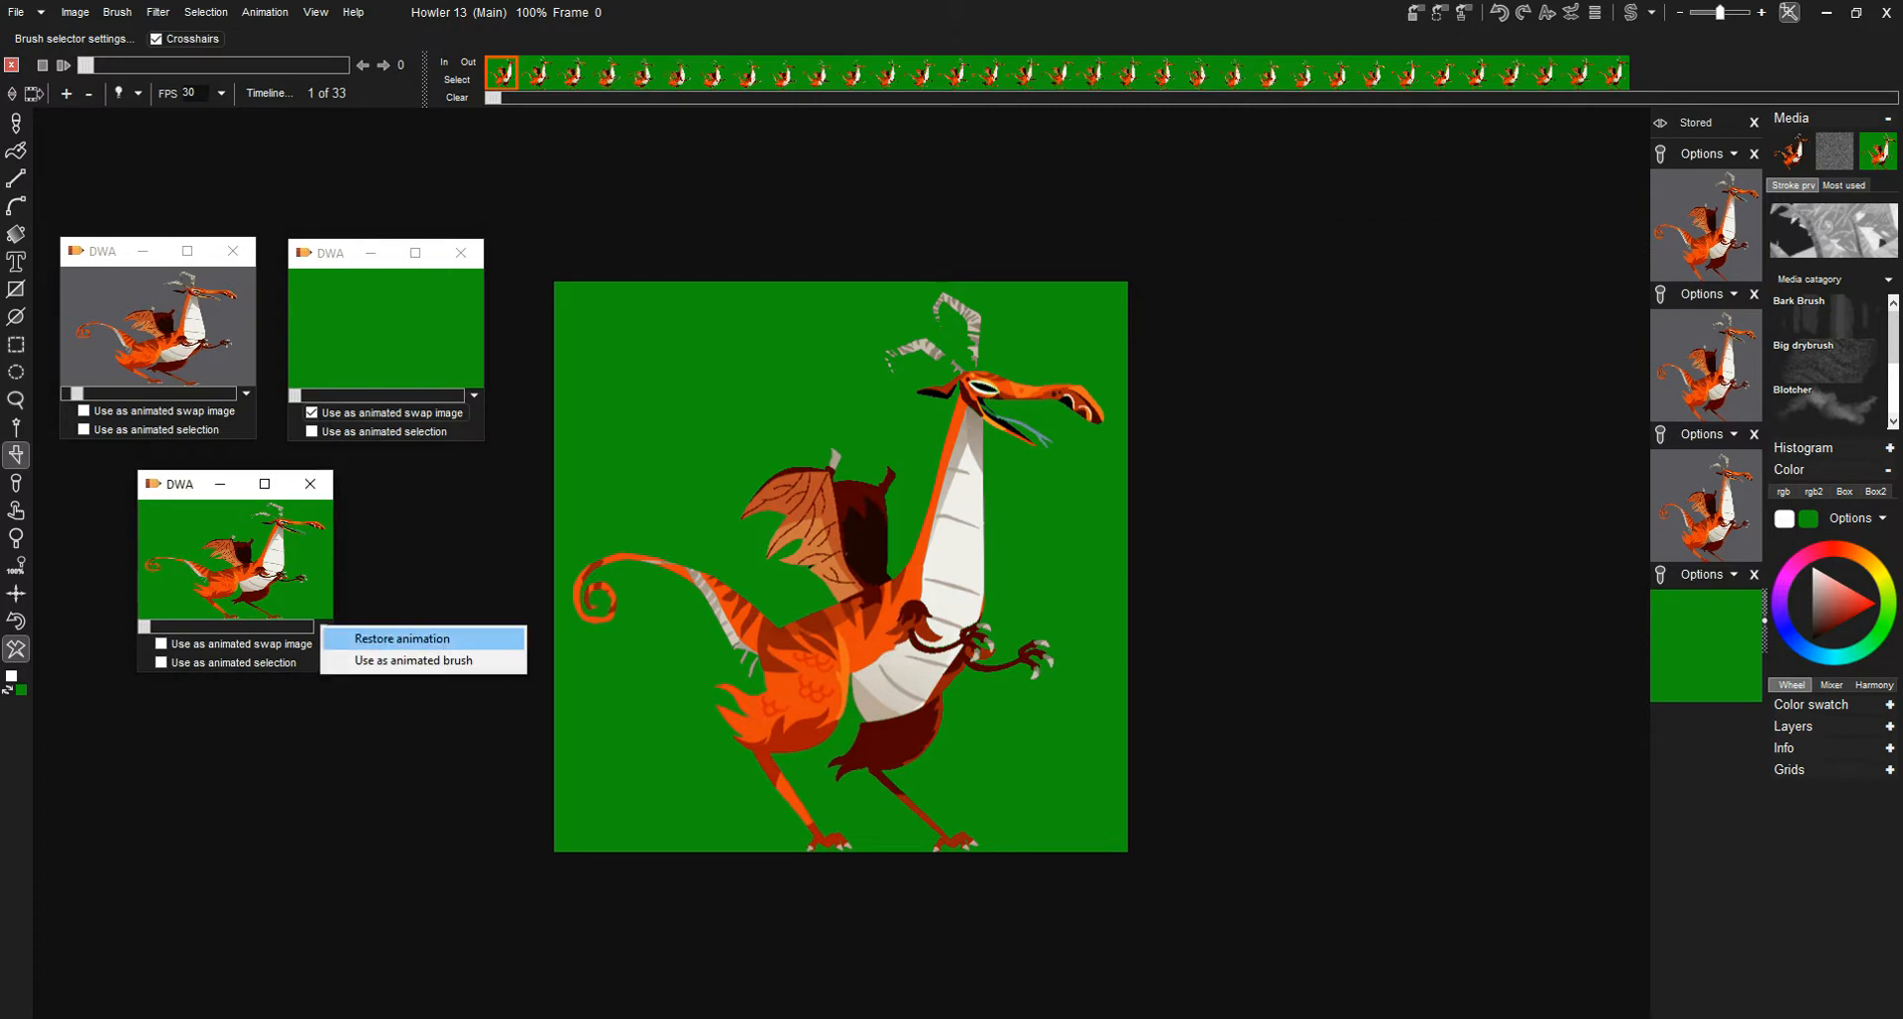
left_click(414, 660)
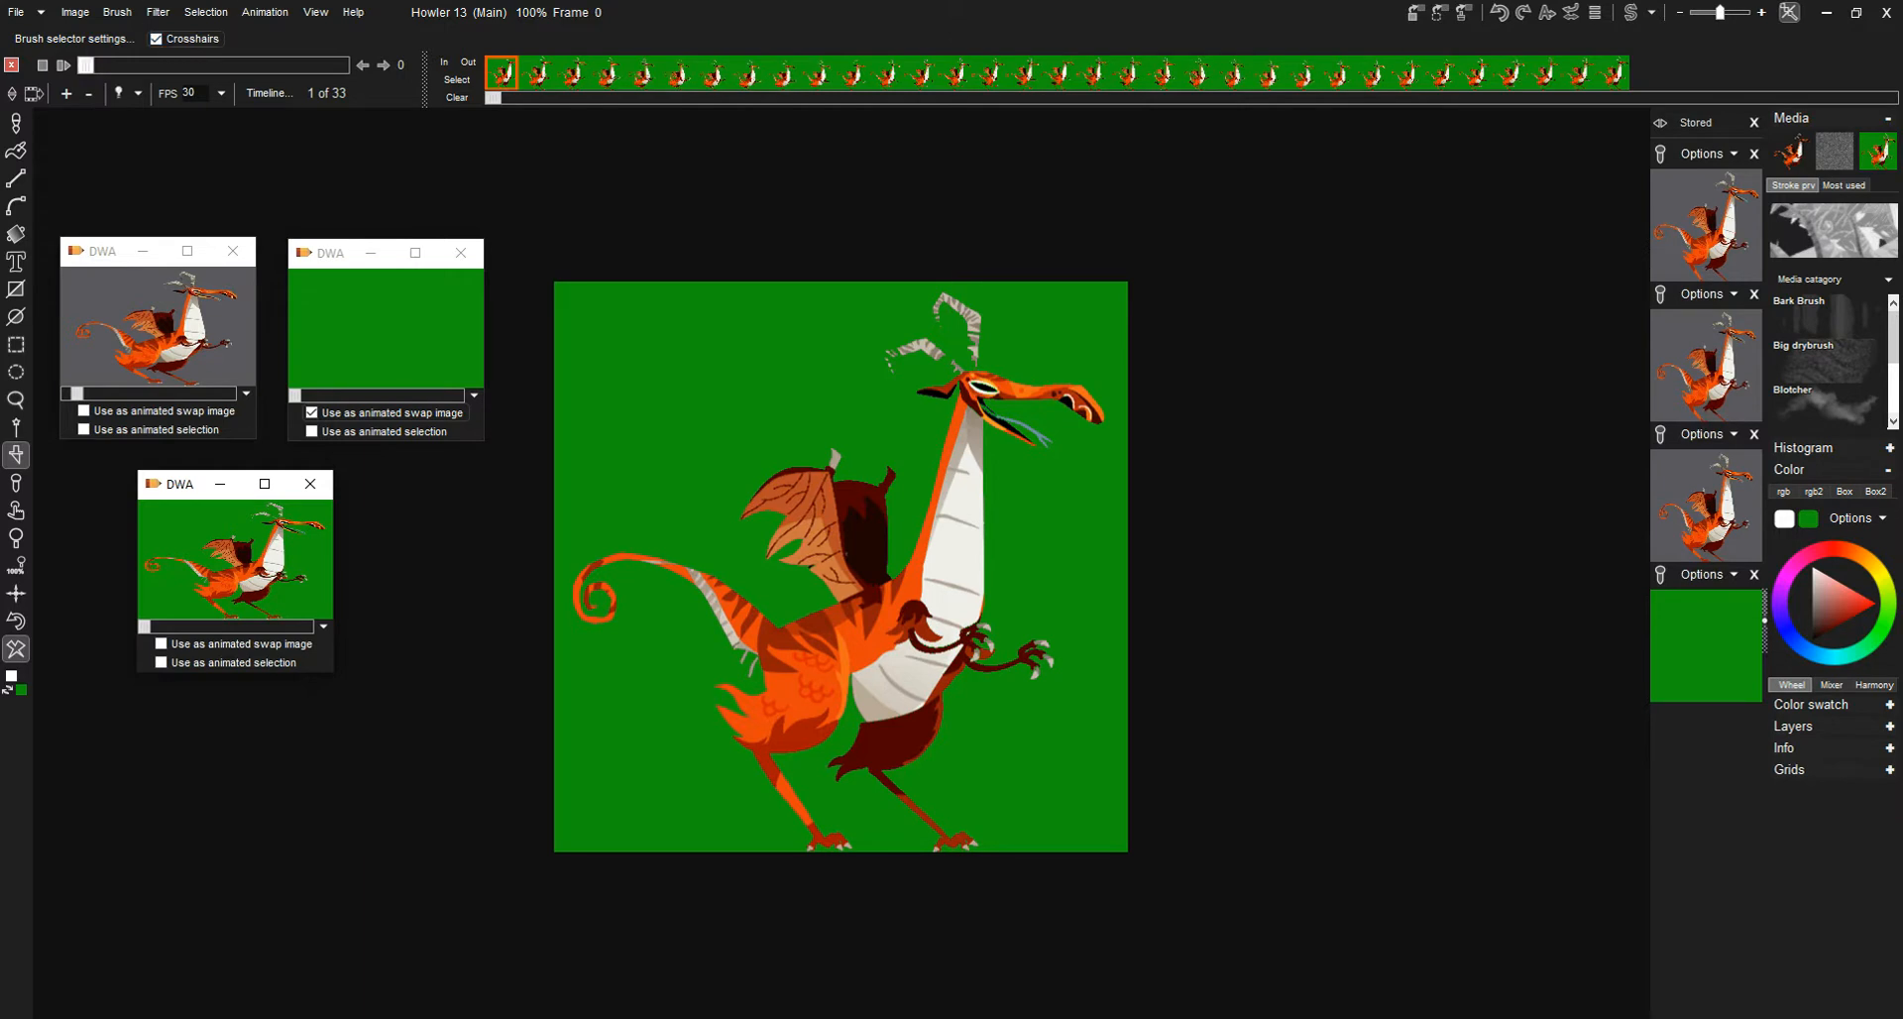
left_click(16, 123)
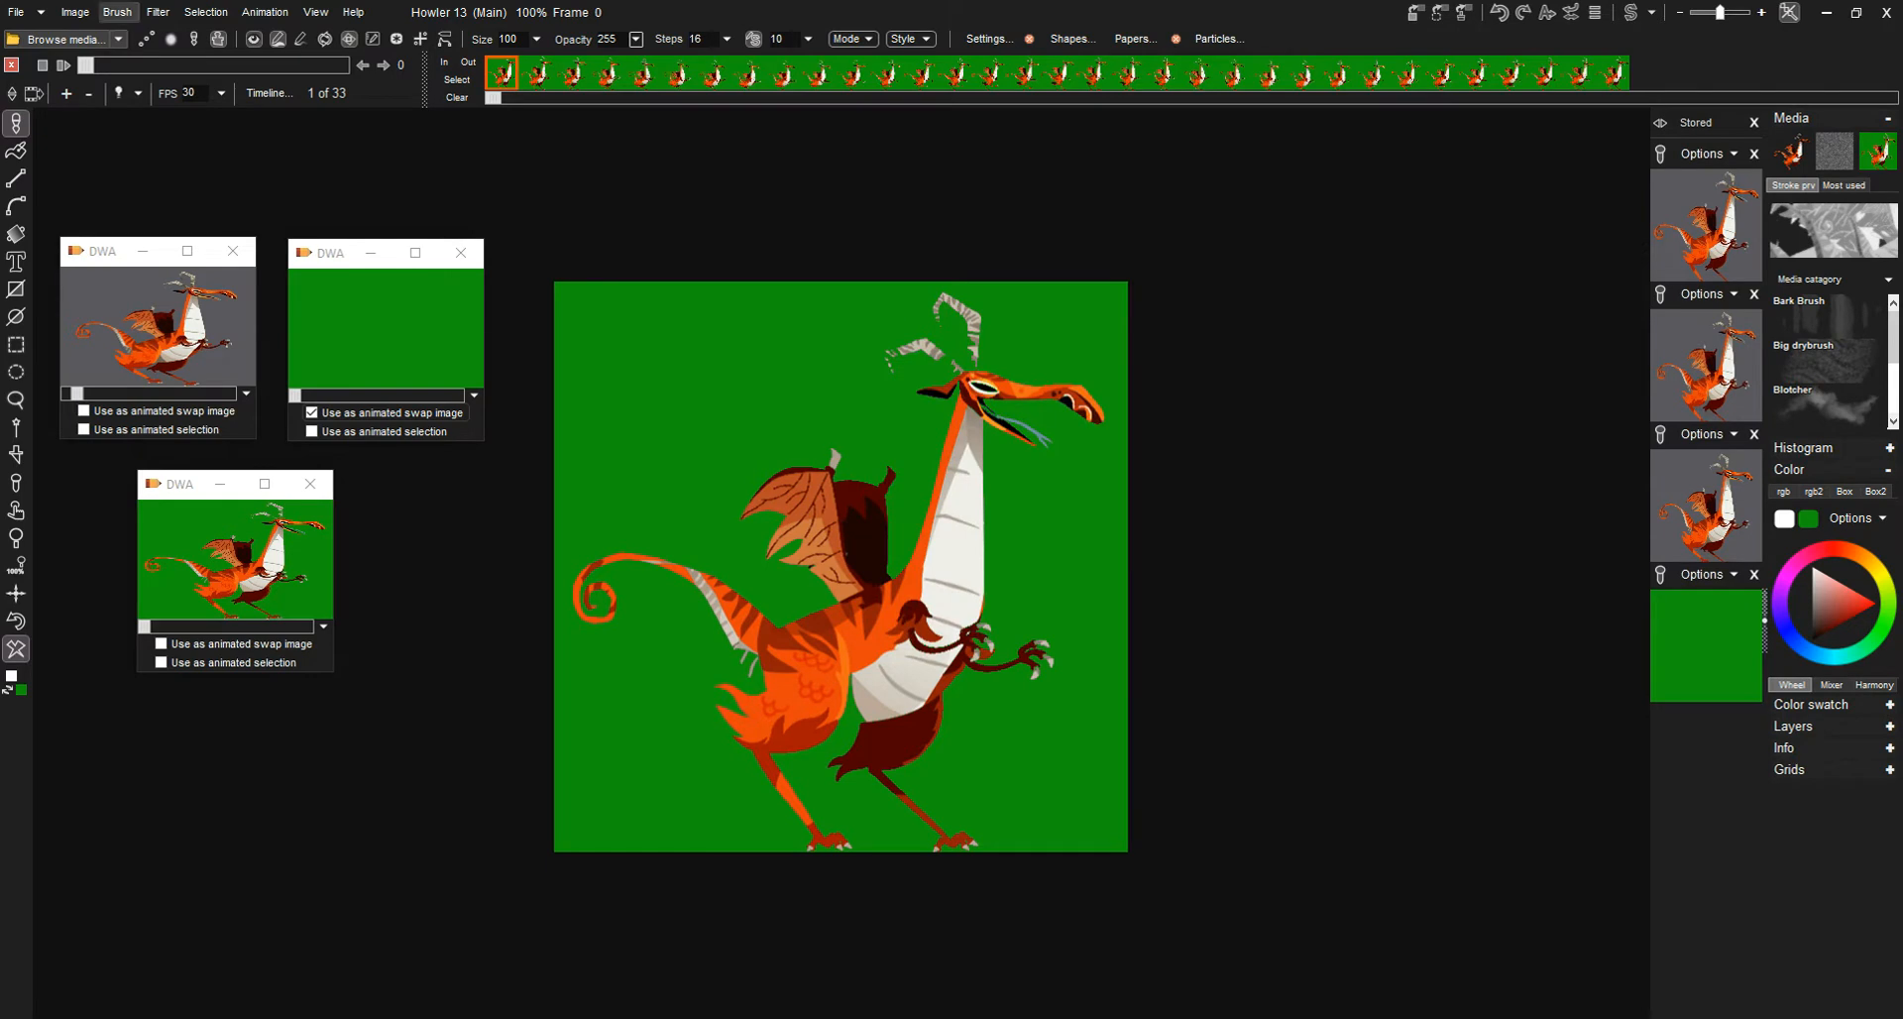
left_click(116, 12)
mouse_move(238, 245)
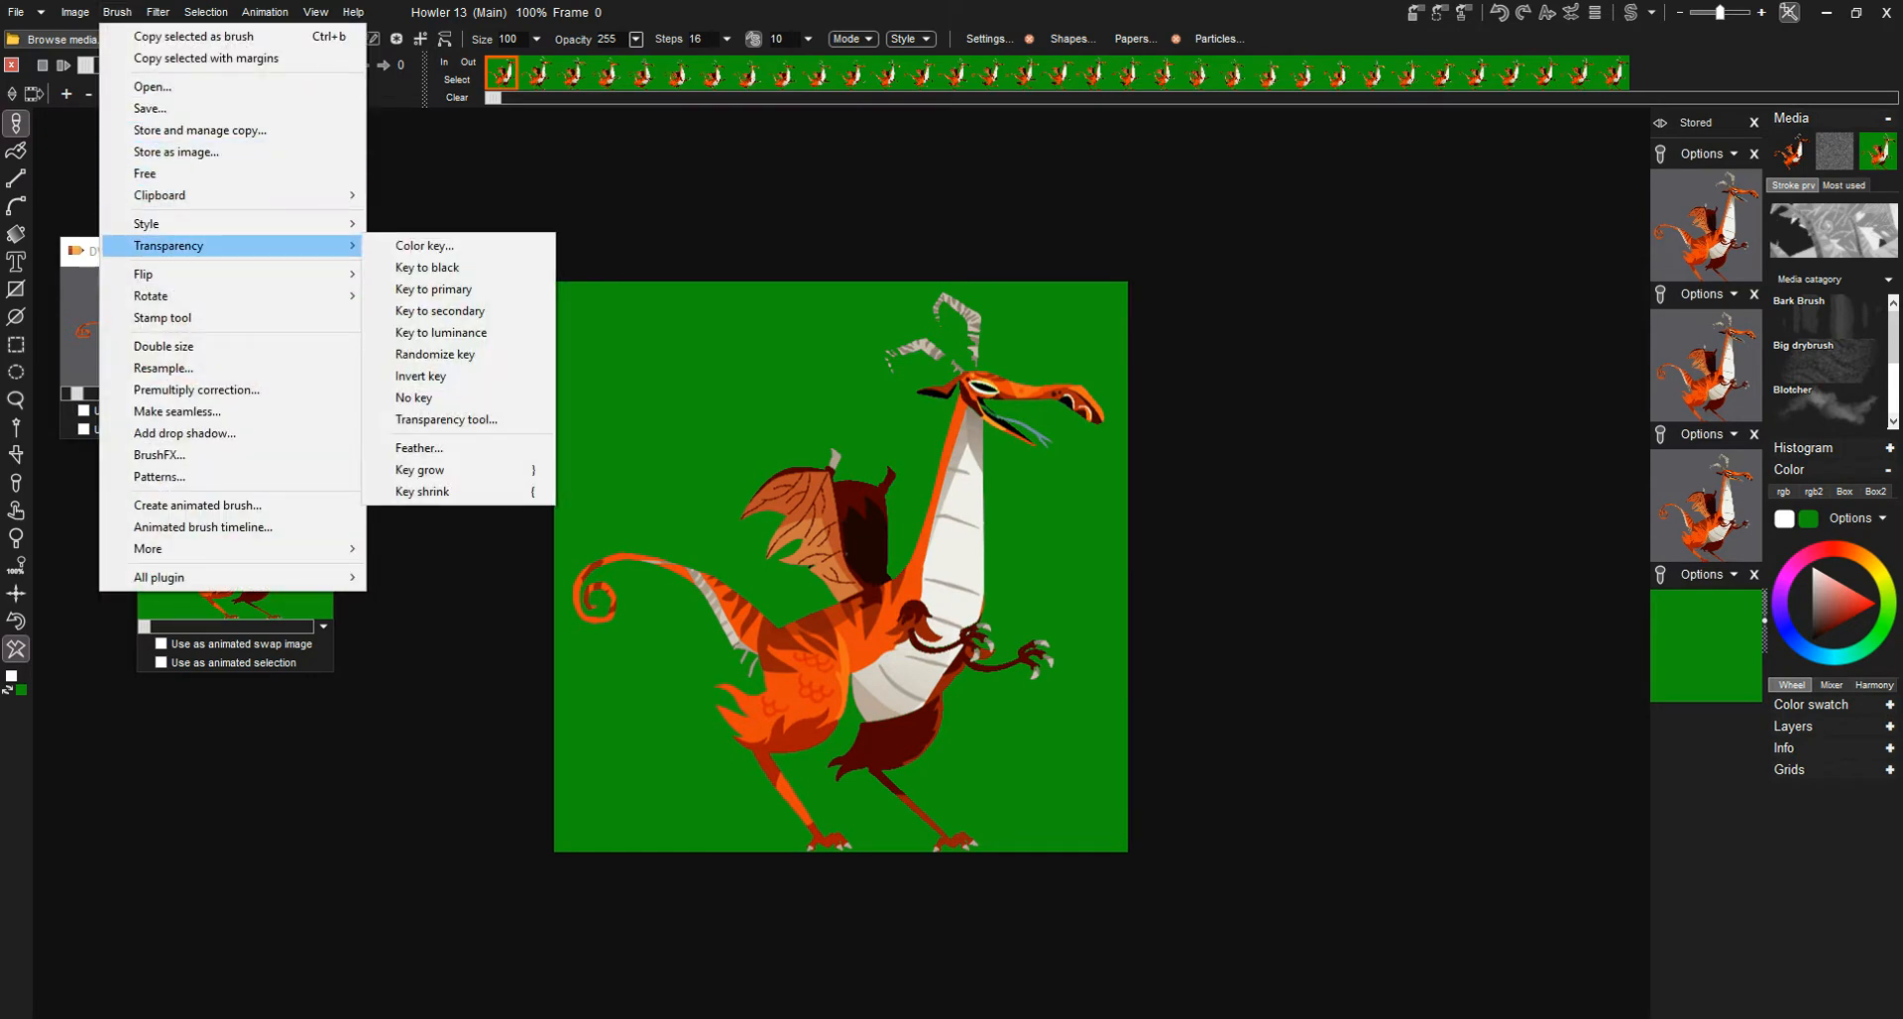
left_click(424, 245)
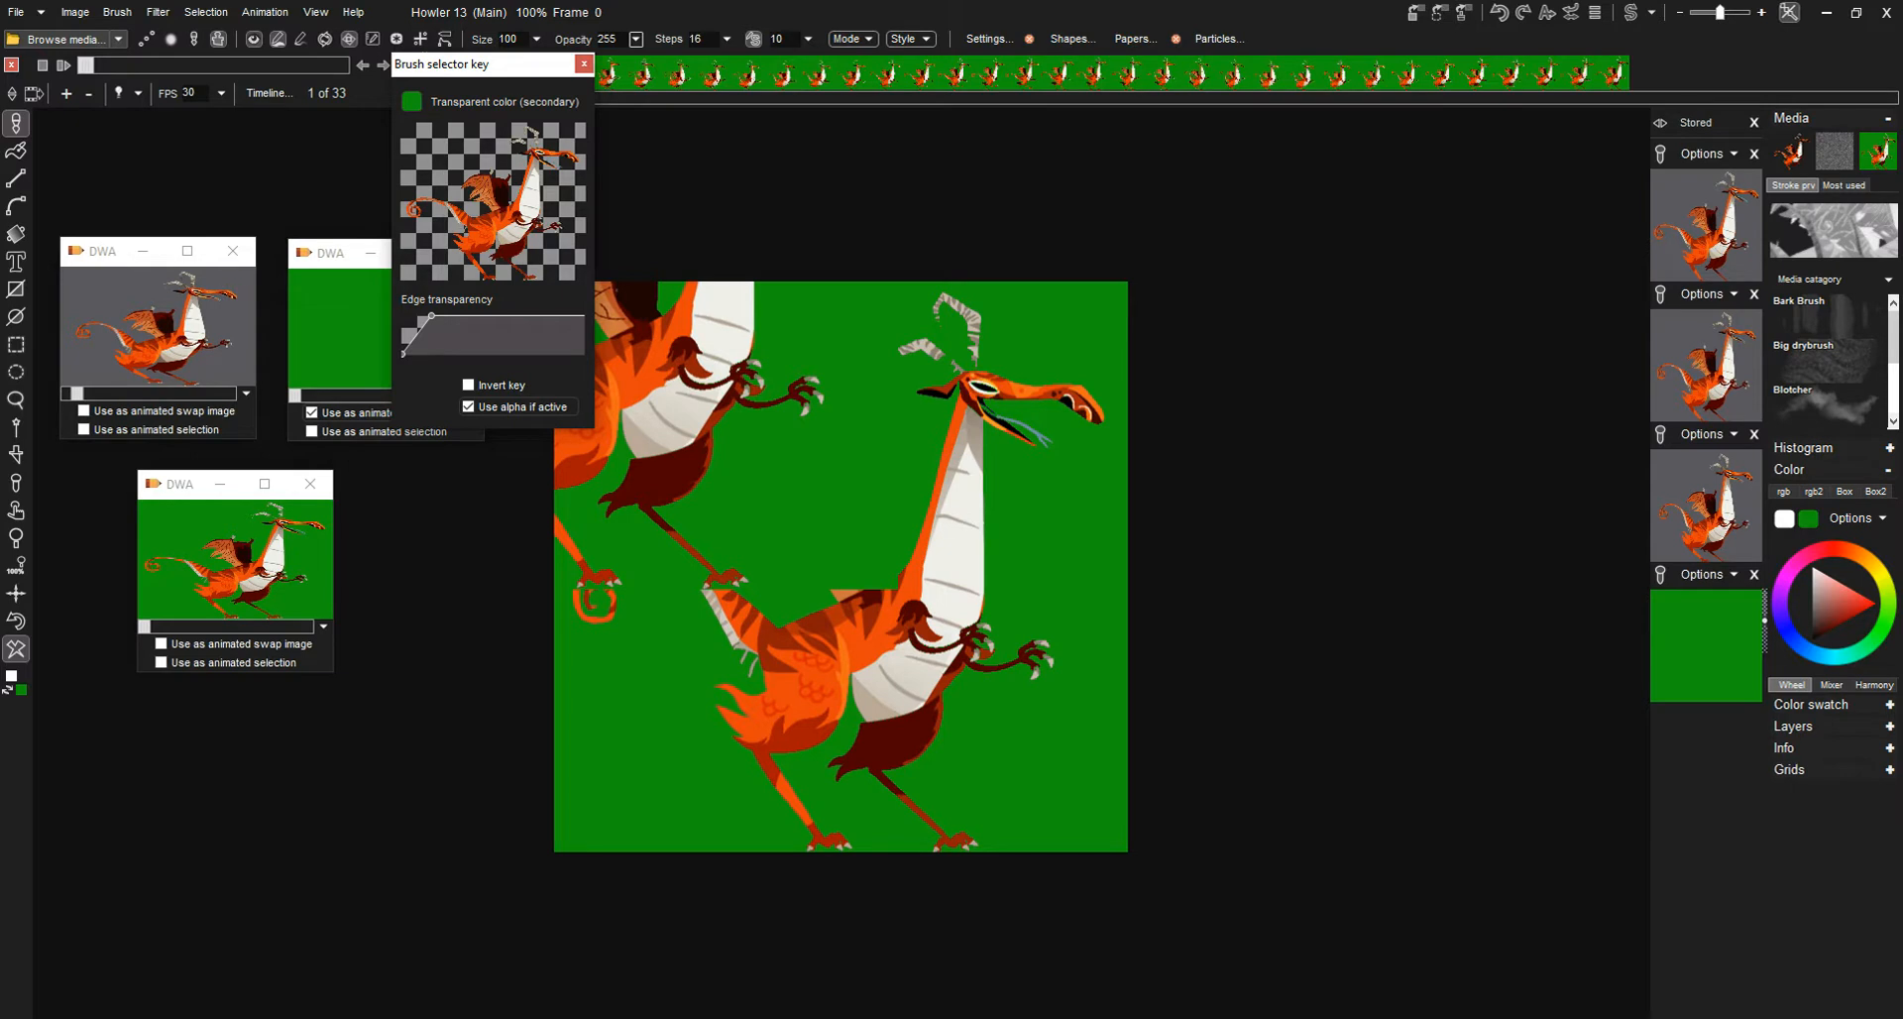
left_click(584, 65)
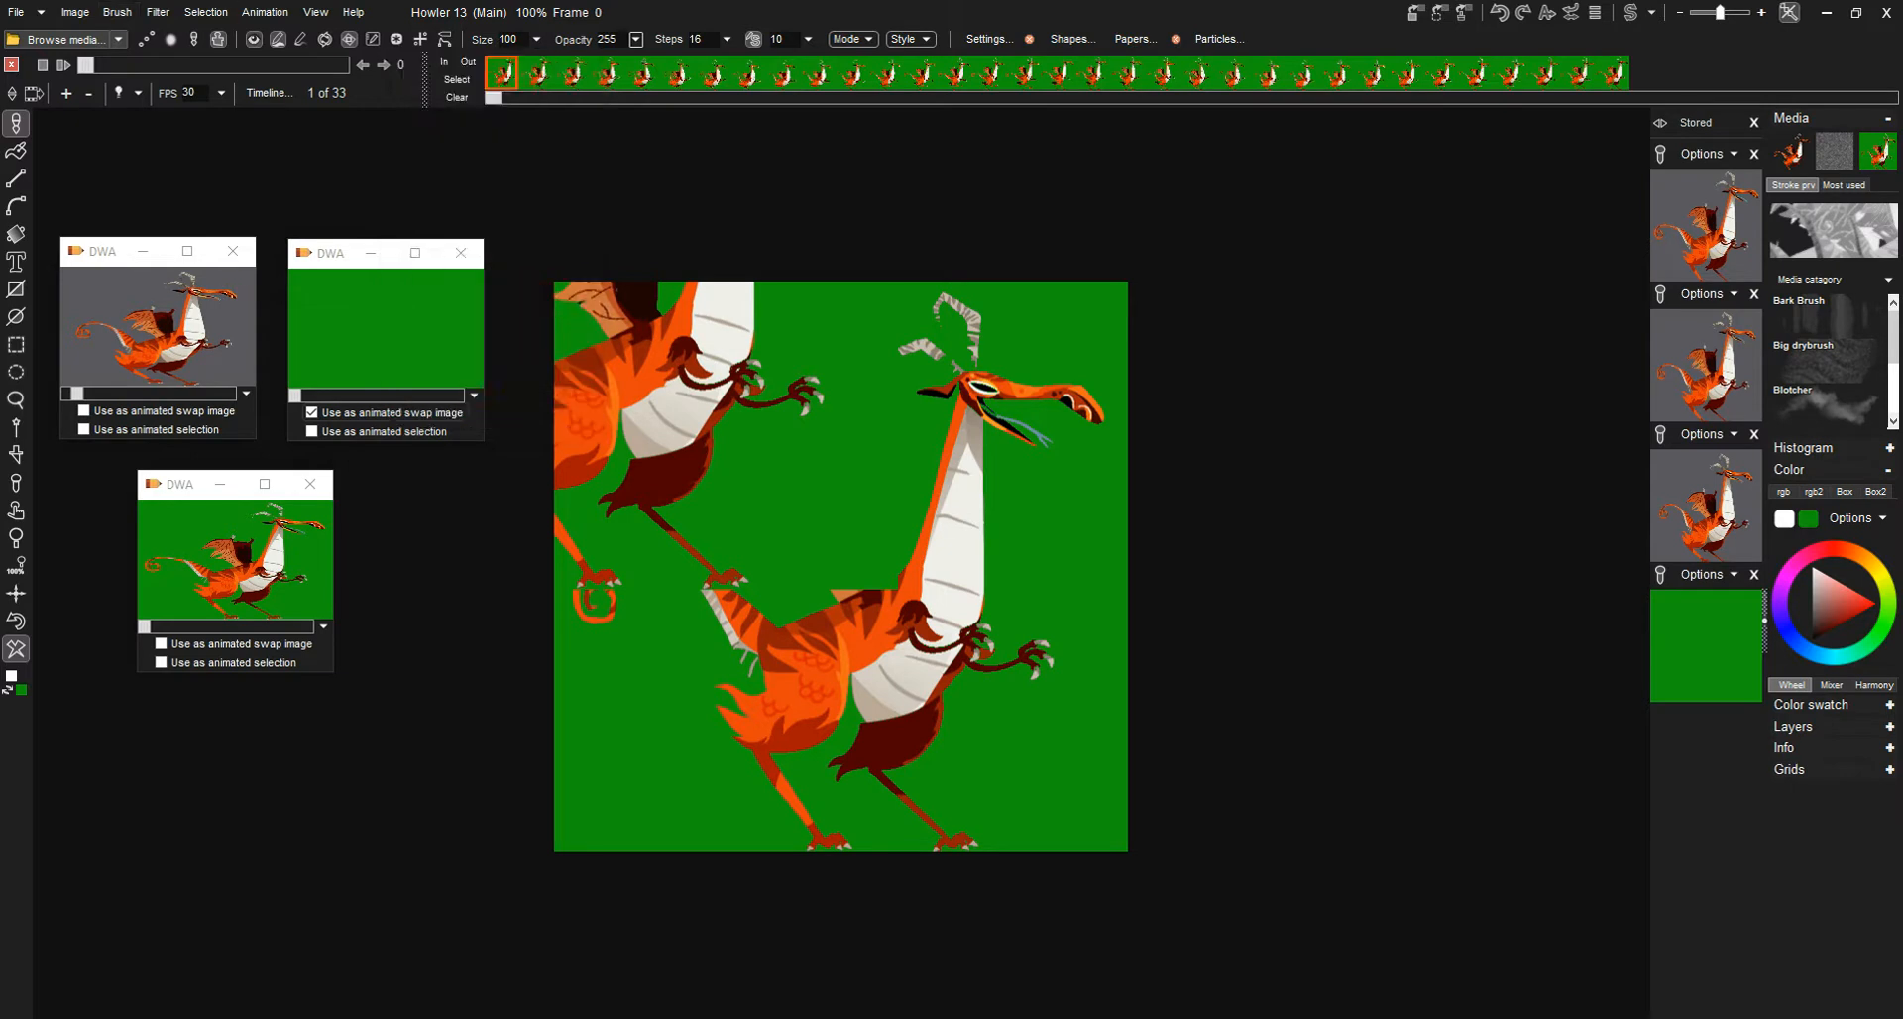
- Store a managed copy of the keyed dragon brush and place its window beside the canvas
left_click(117, 12)
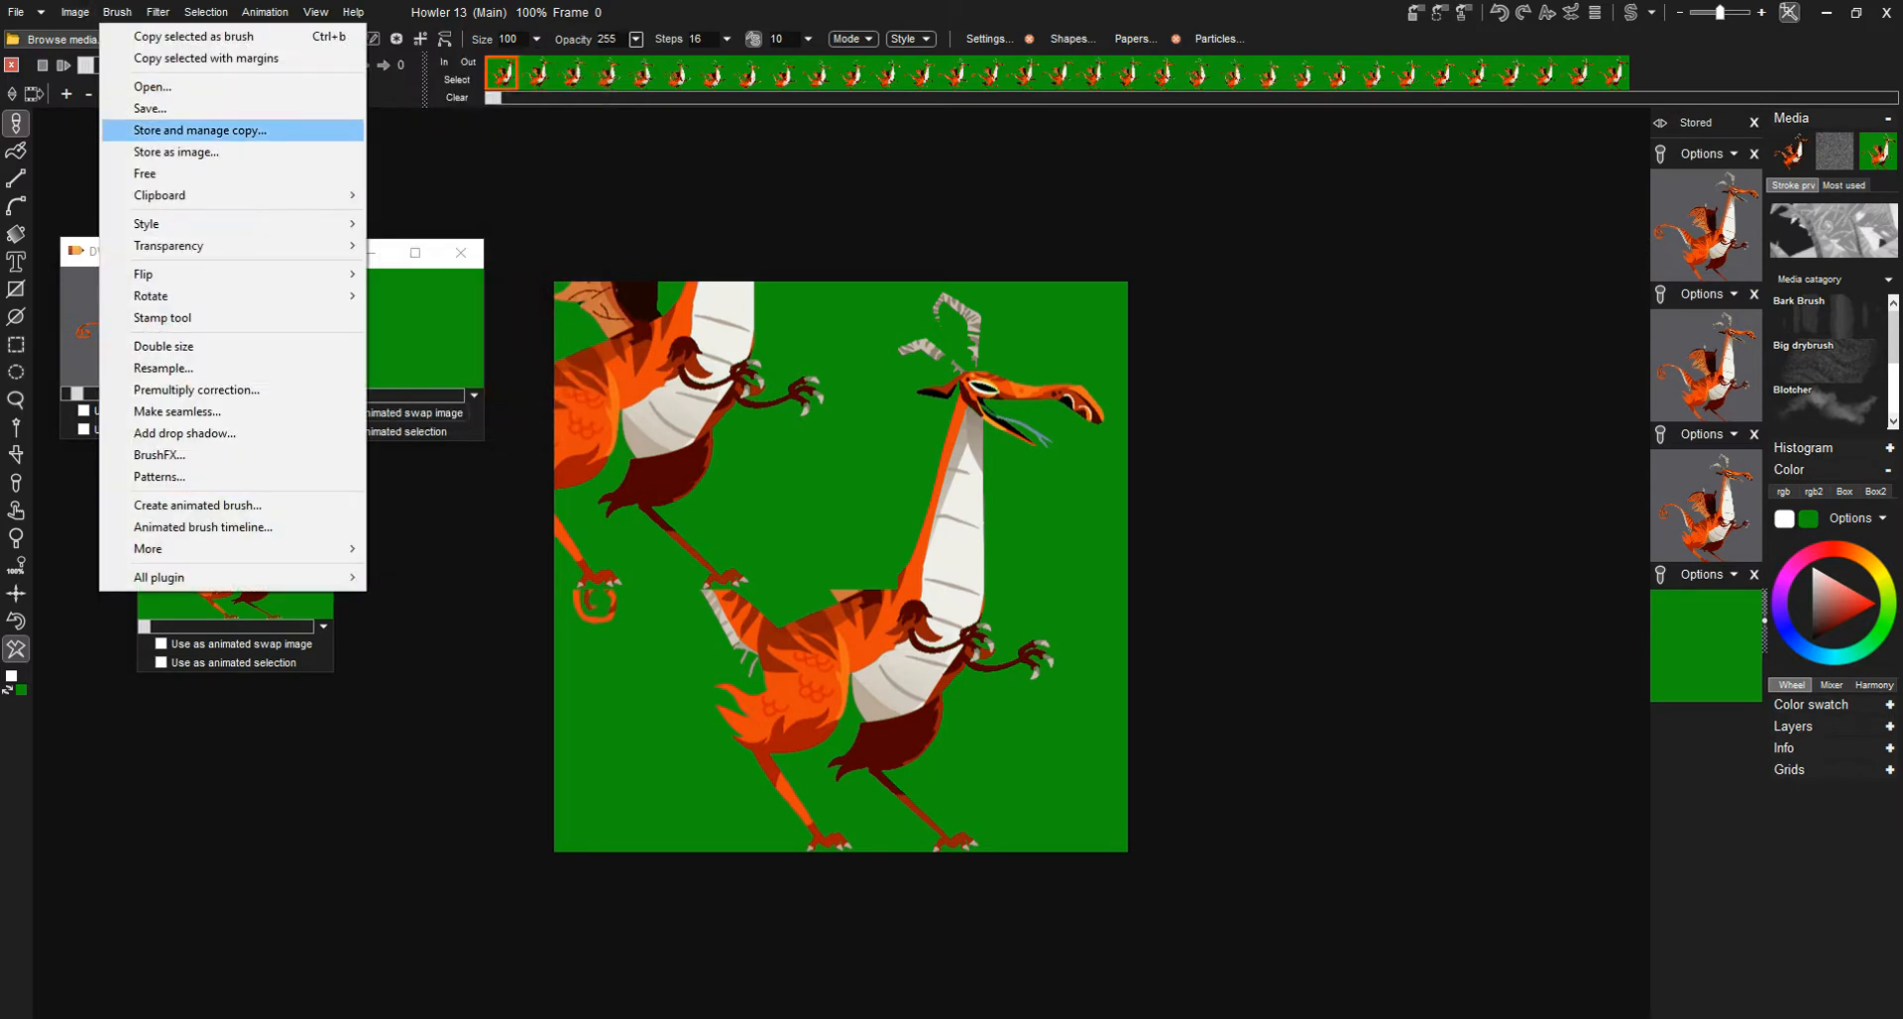
left_click(198, 130)
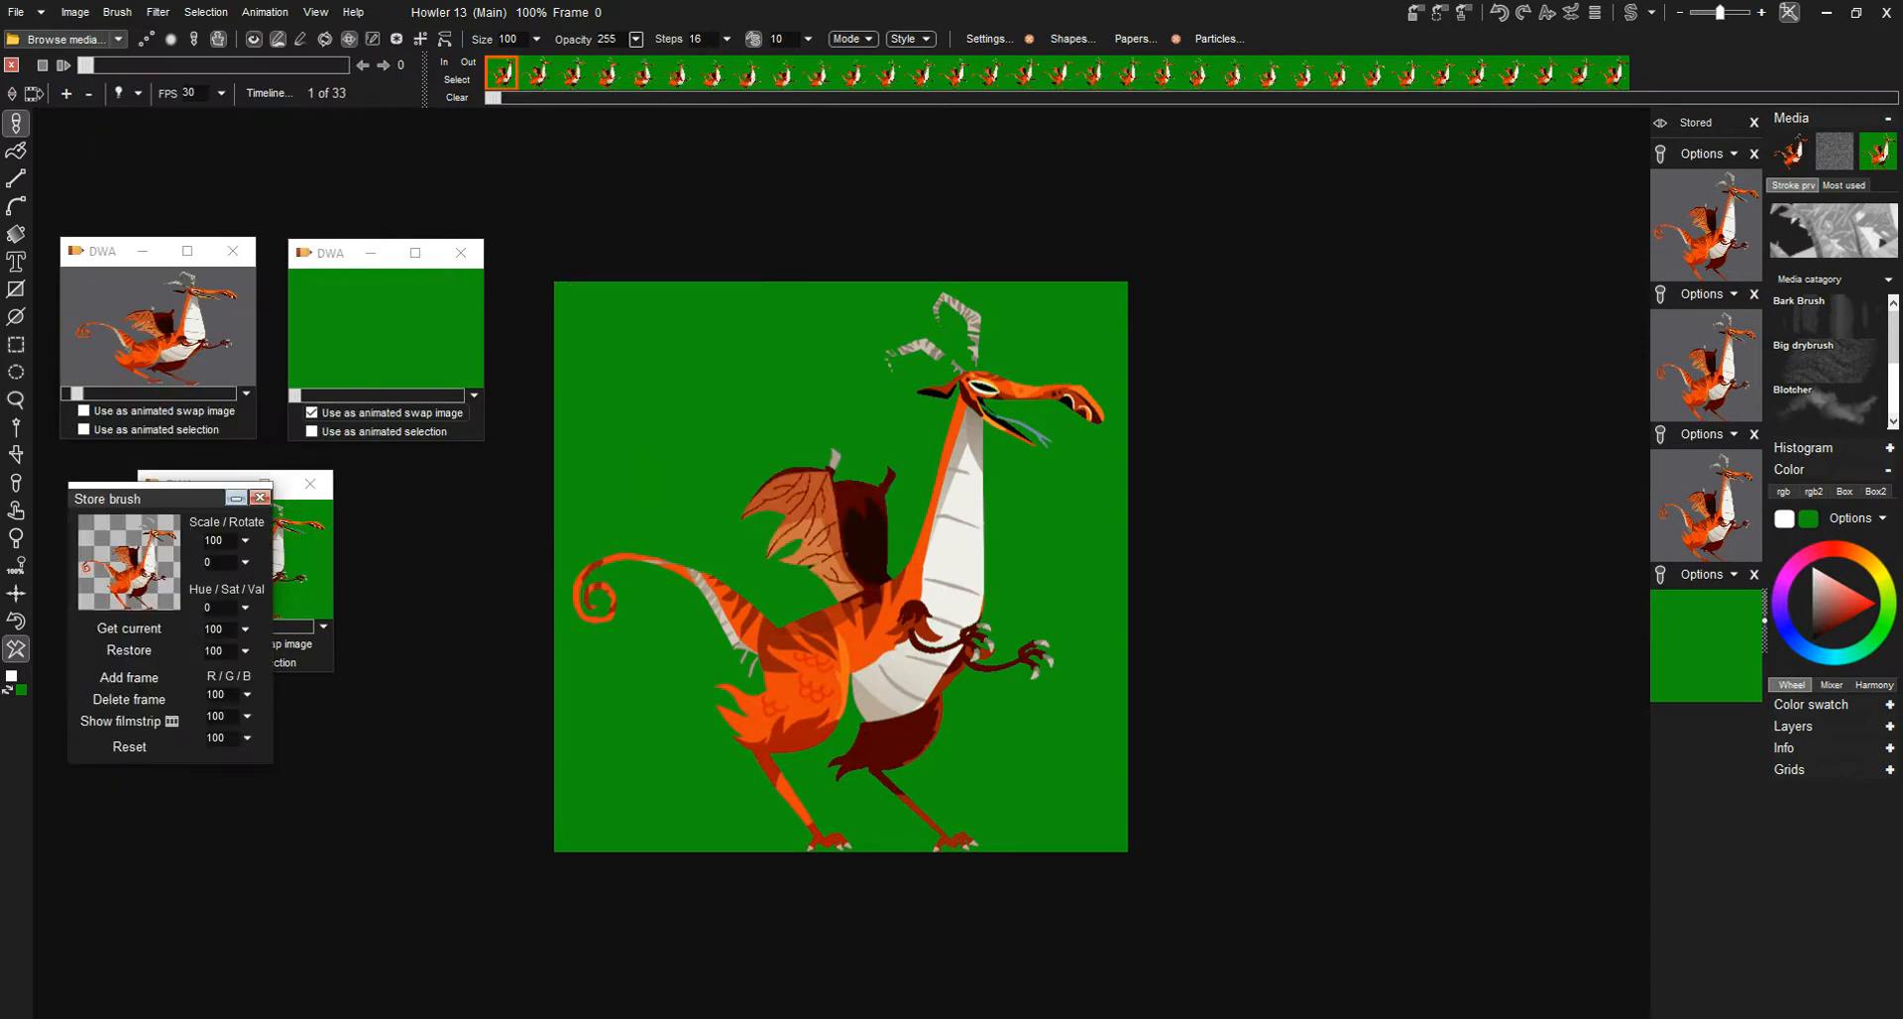
mouse_move(149, 498)
left_mouse_down()
mouse_move(514, 448)
mouse_move(1315, 165)
mouse_move(1437, 161)
left_mouse_up()
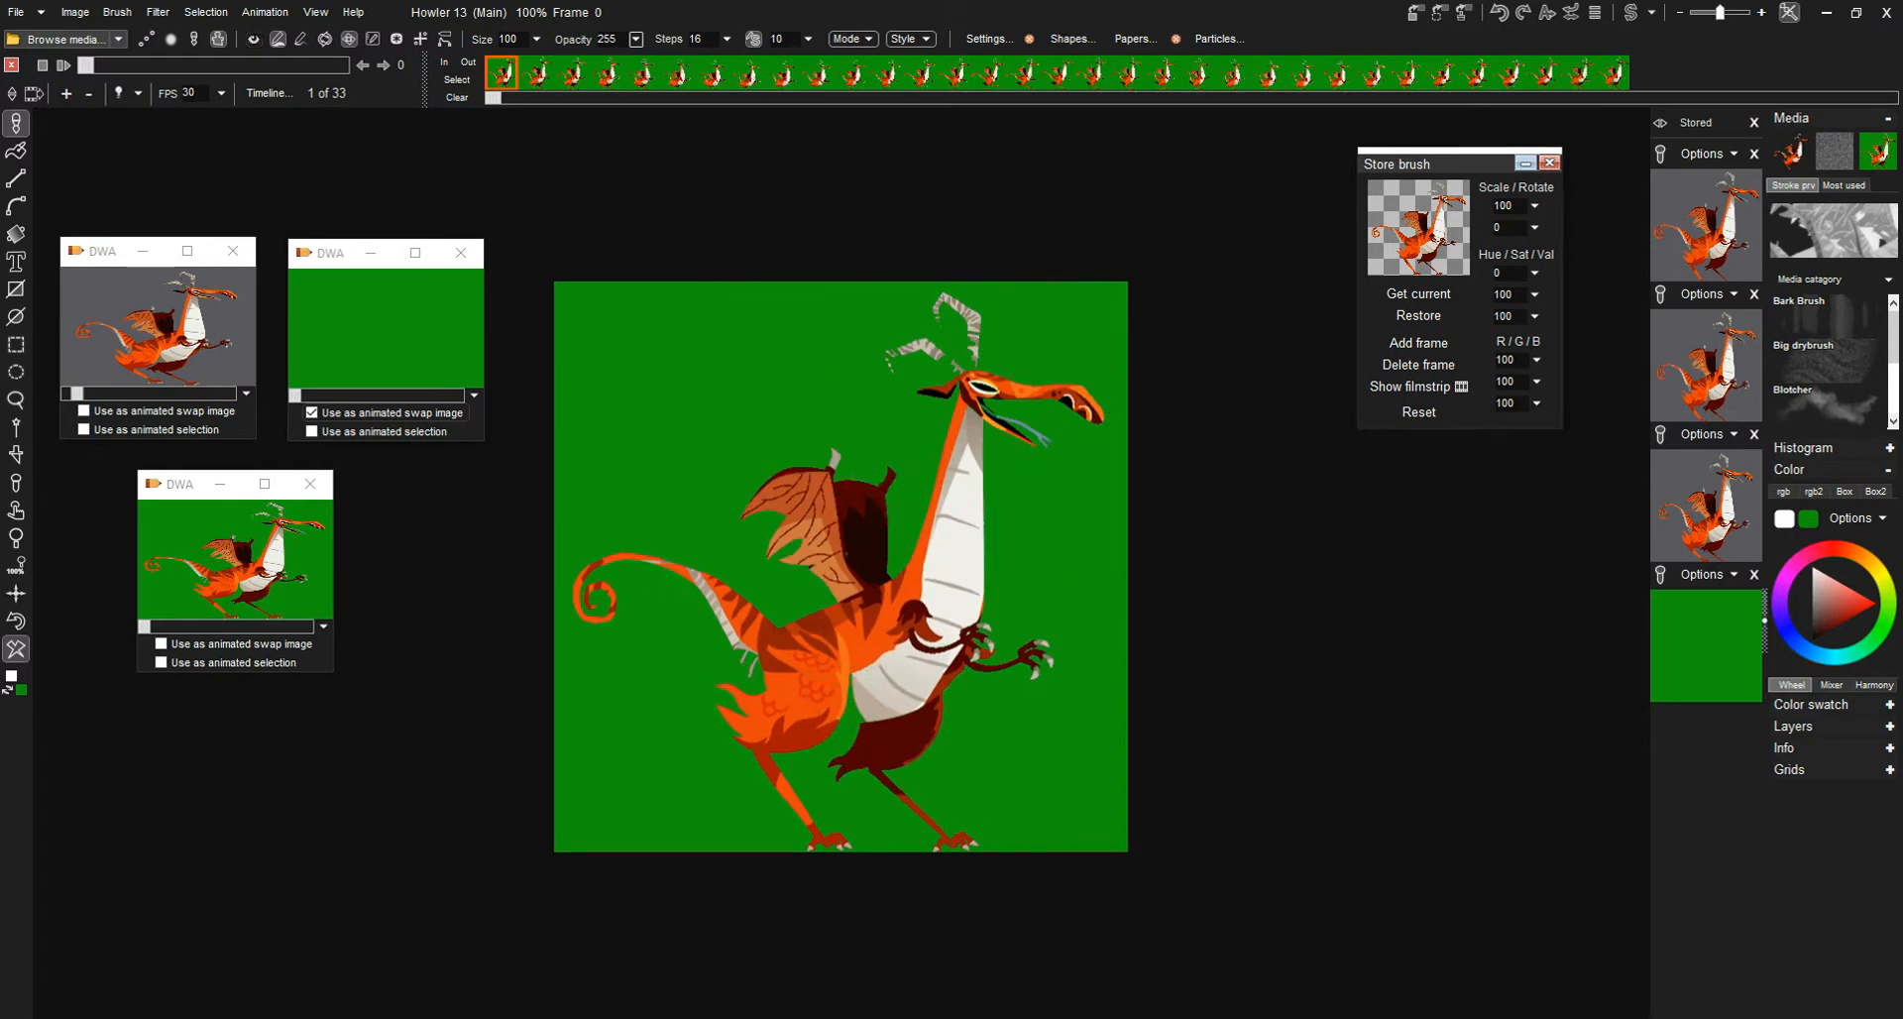
- Go to the animation's second frame and paint a stroke of keyed dragons across the middle of the canvas
mouse_move(87, 65)
left_mouse_down()
mouse_move(277, 65)
mouse_move(94, 66)
left_mouse_up()
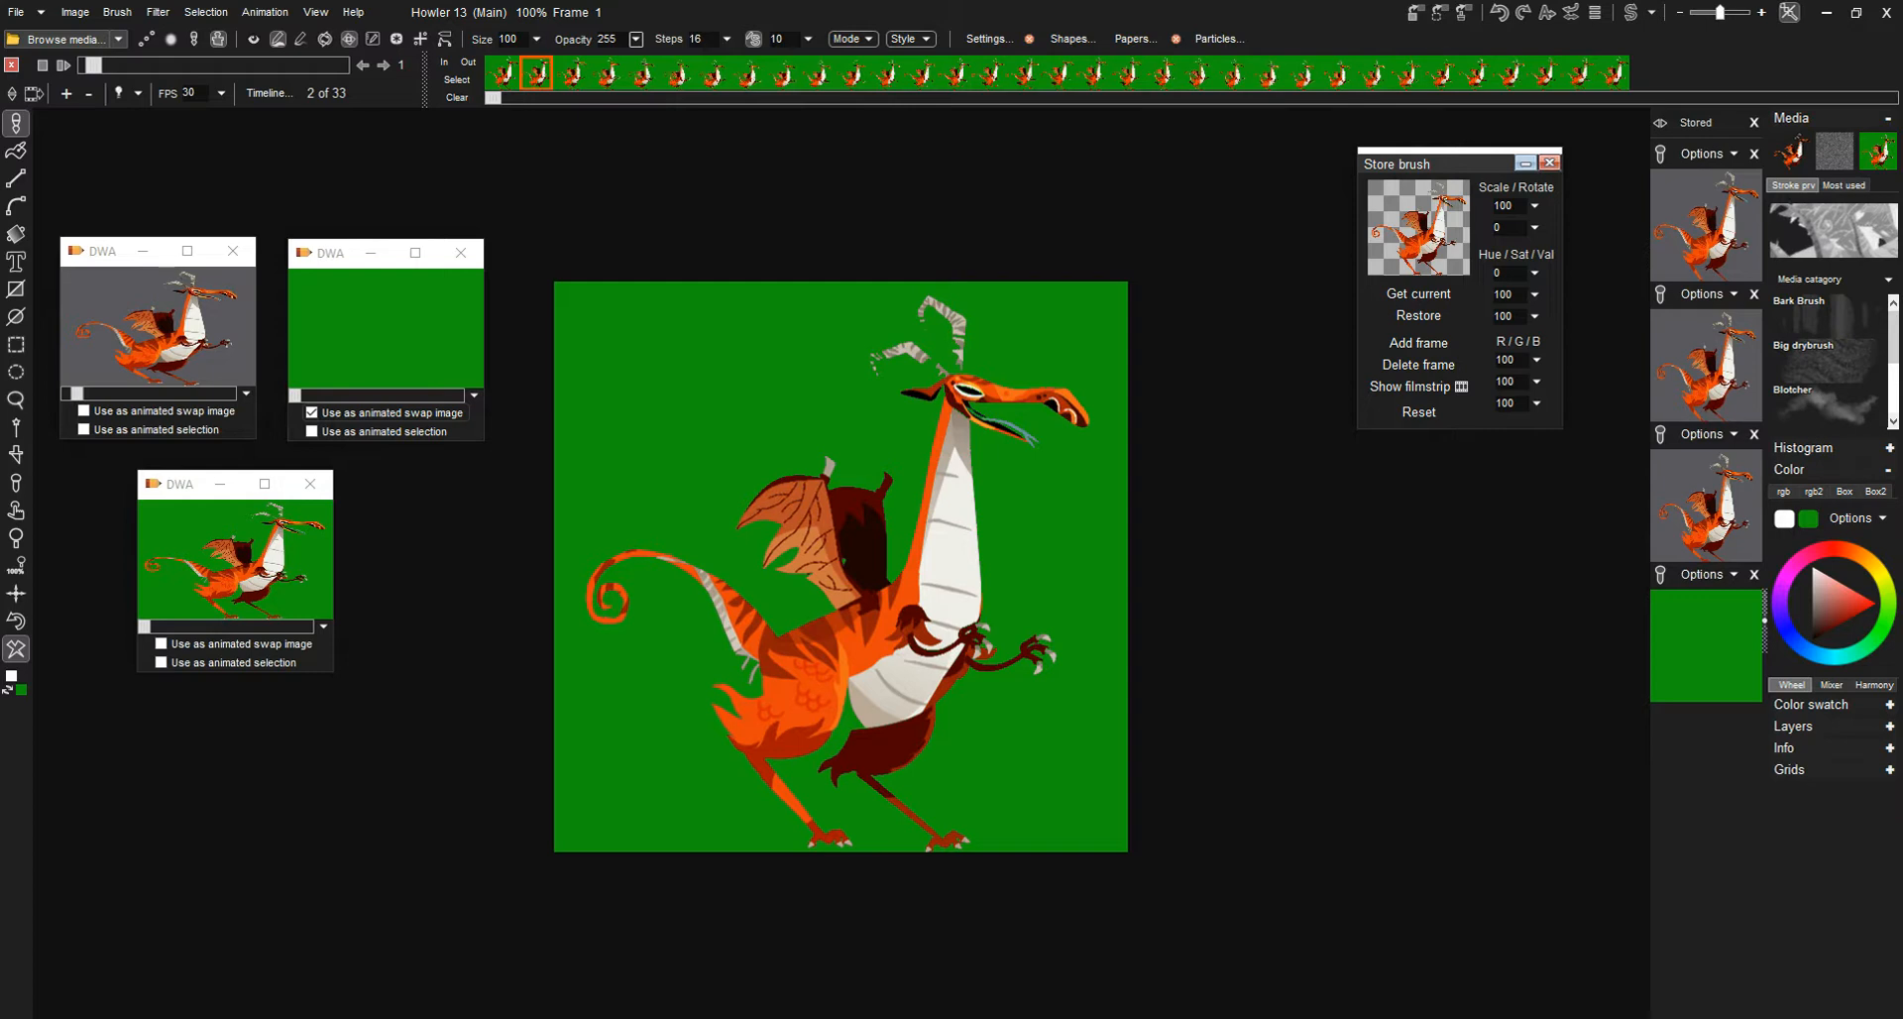
left_click(253, 40)
left_click_drag(499, 567, 1170, 563)
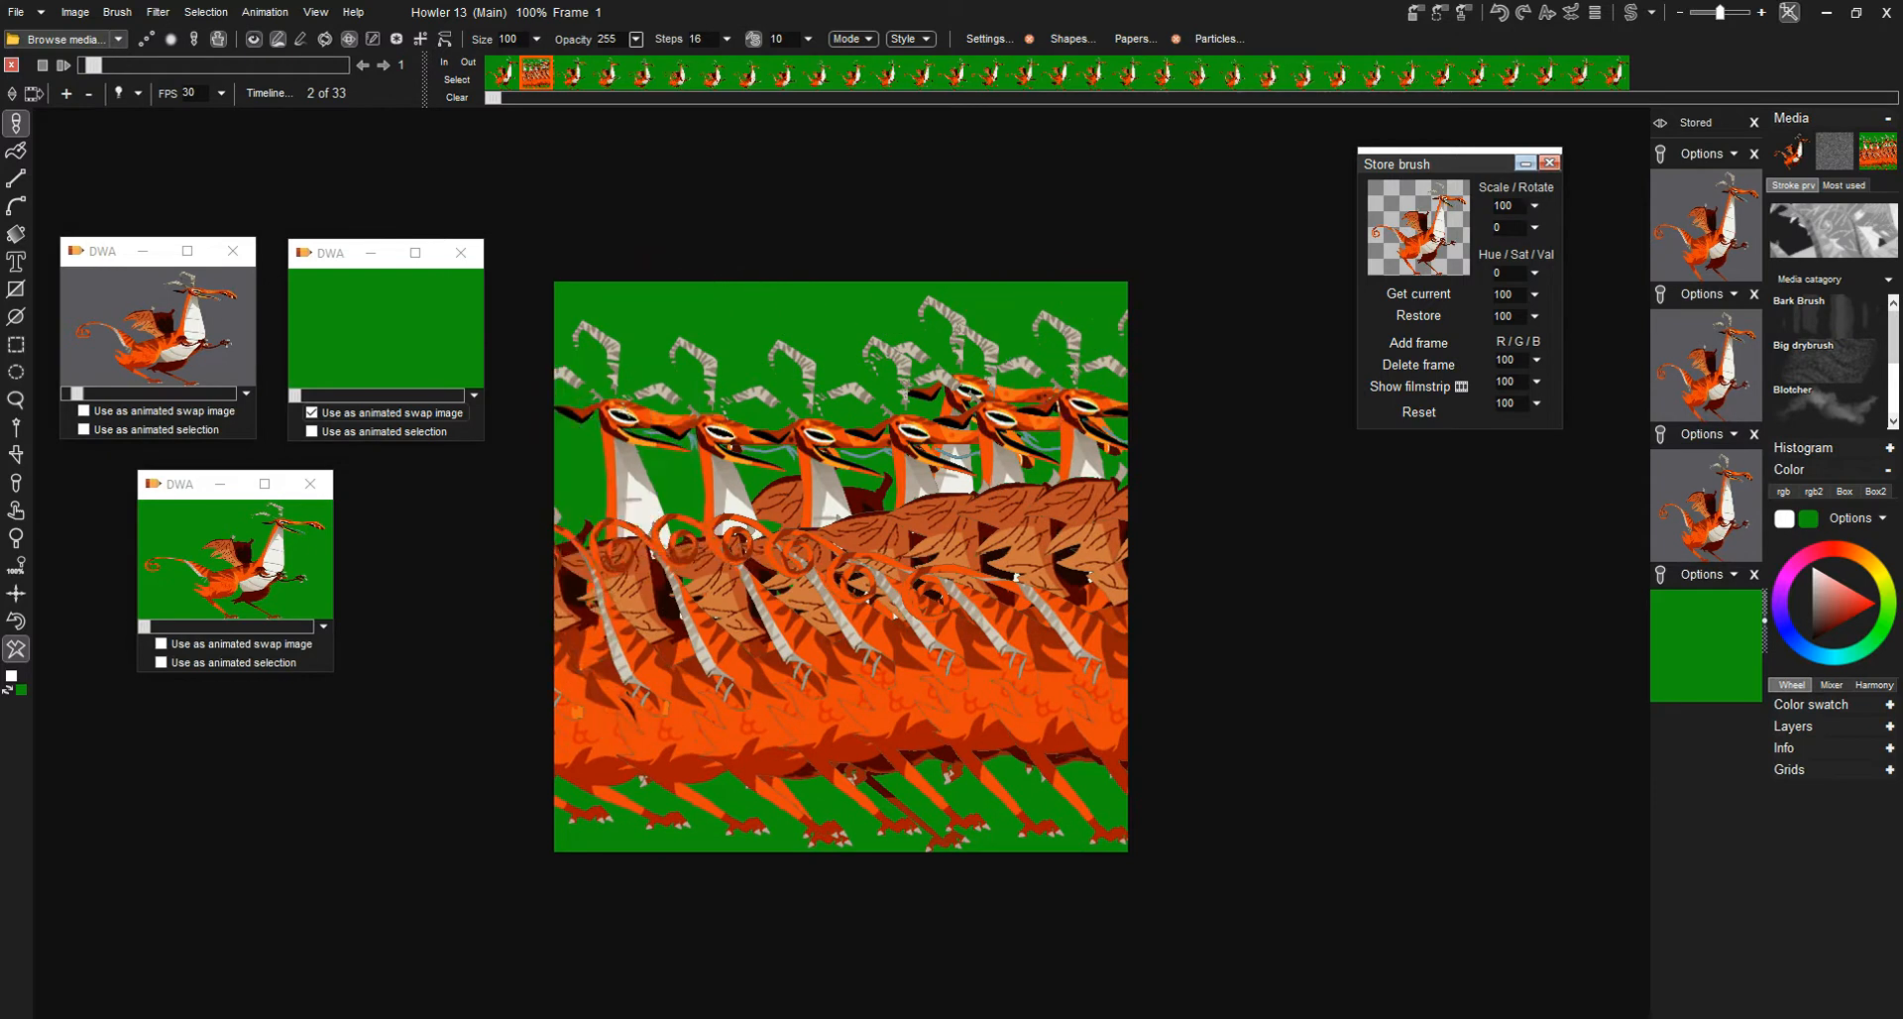
- Set the stored brush's scale to 27 and paint strokes of smaller dragons across the green canvas
left_click(1534, 205)
left_click_drag(1481, 230, 1437, 230)
left_click_drag(541, 428, 1139, 399)
mouse_move(545, 612)
left_mouse_down()
mouse_move(953, 662)
mouse_move(877, 570)
mouse_move(771, 799)
mouse_move(1095, 495)
mouse_move(1105, 605)
left_mouse_up()
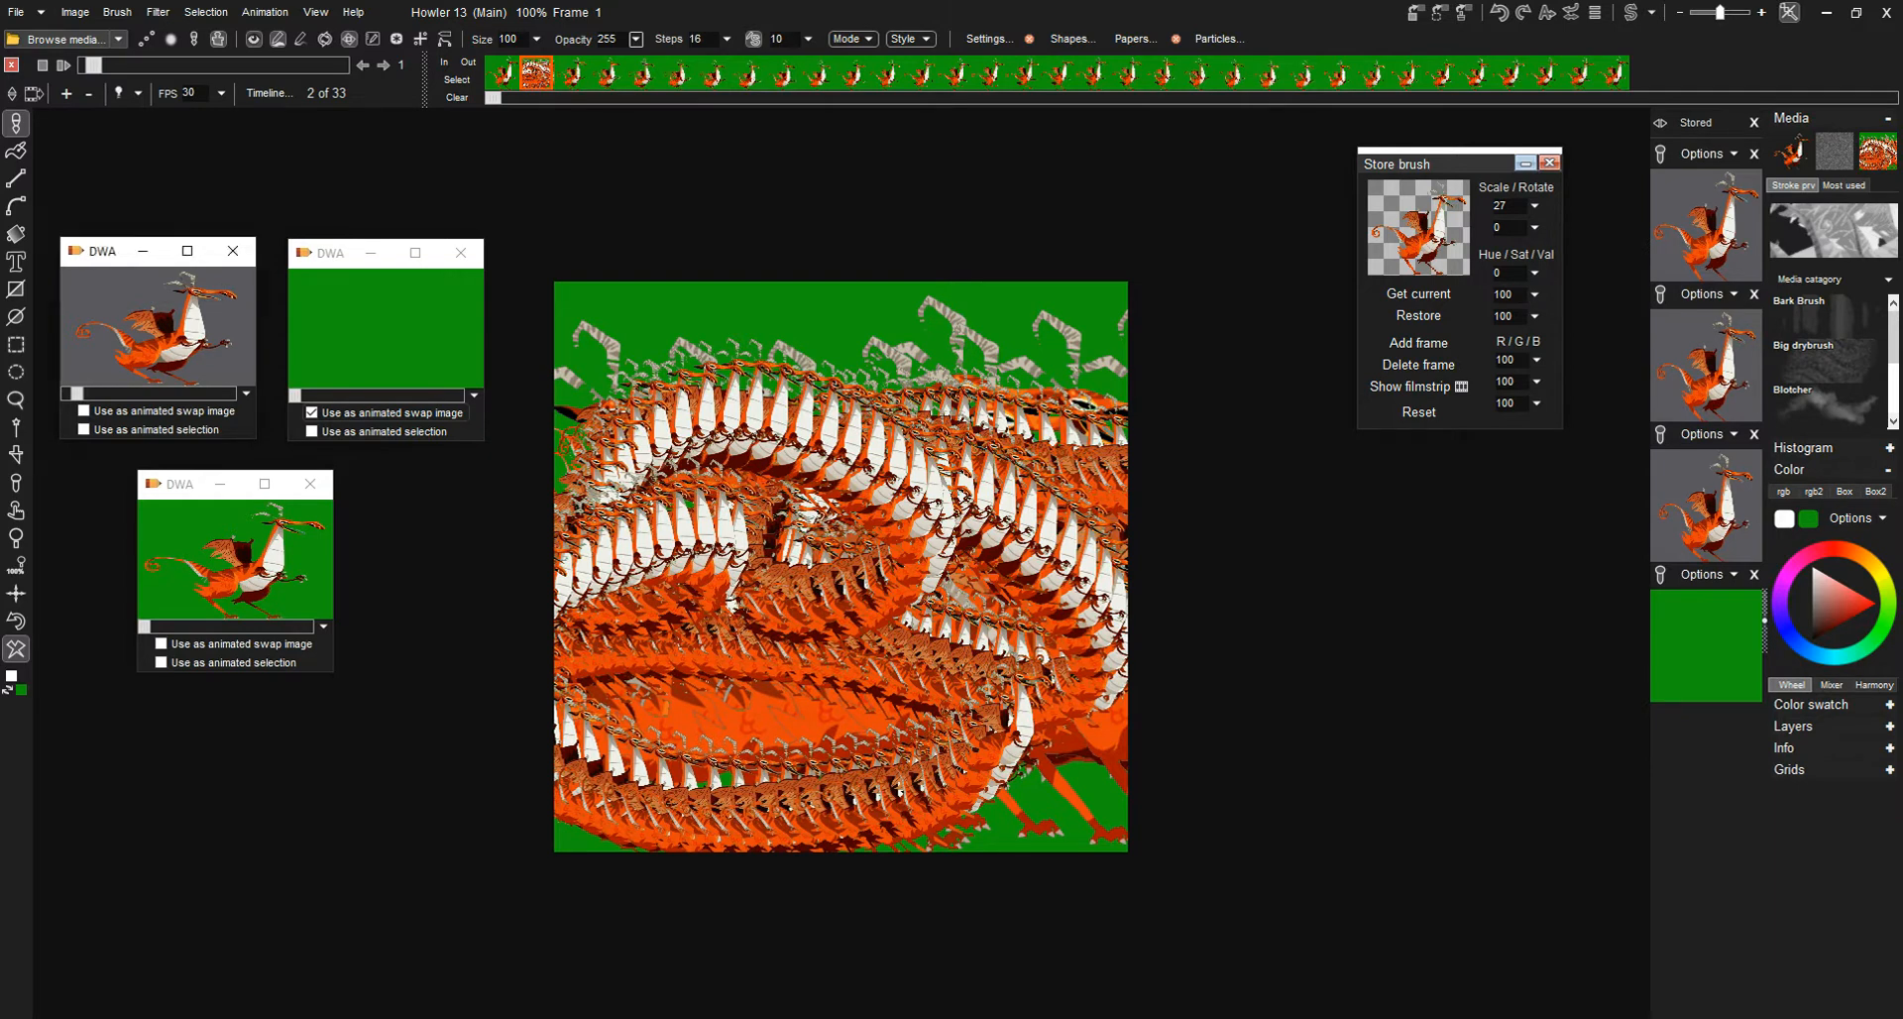
- Restore the gray-background dragon animation to the canvas and set the stored brush's scale to 55
left_click(1013, 579)
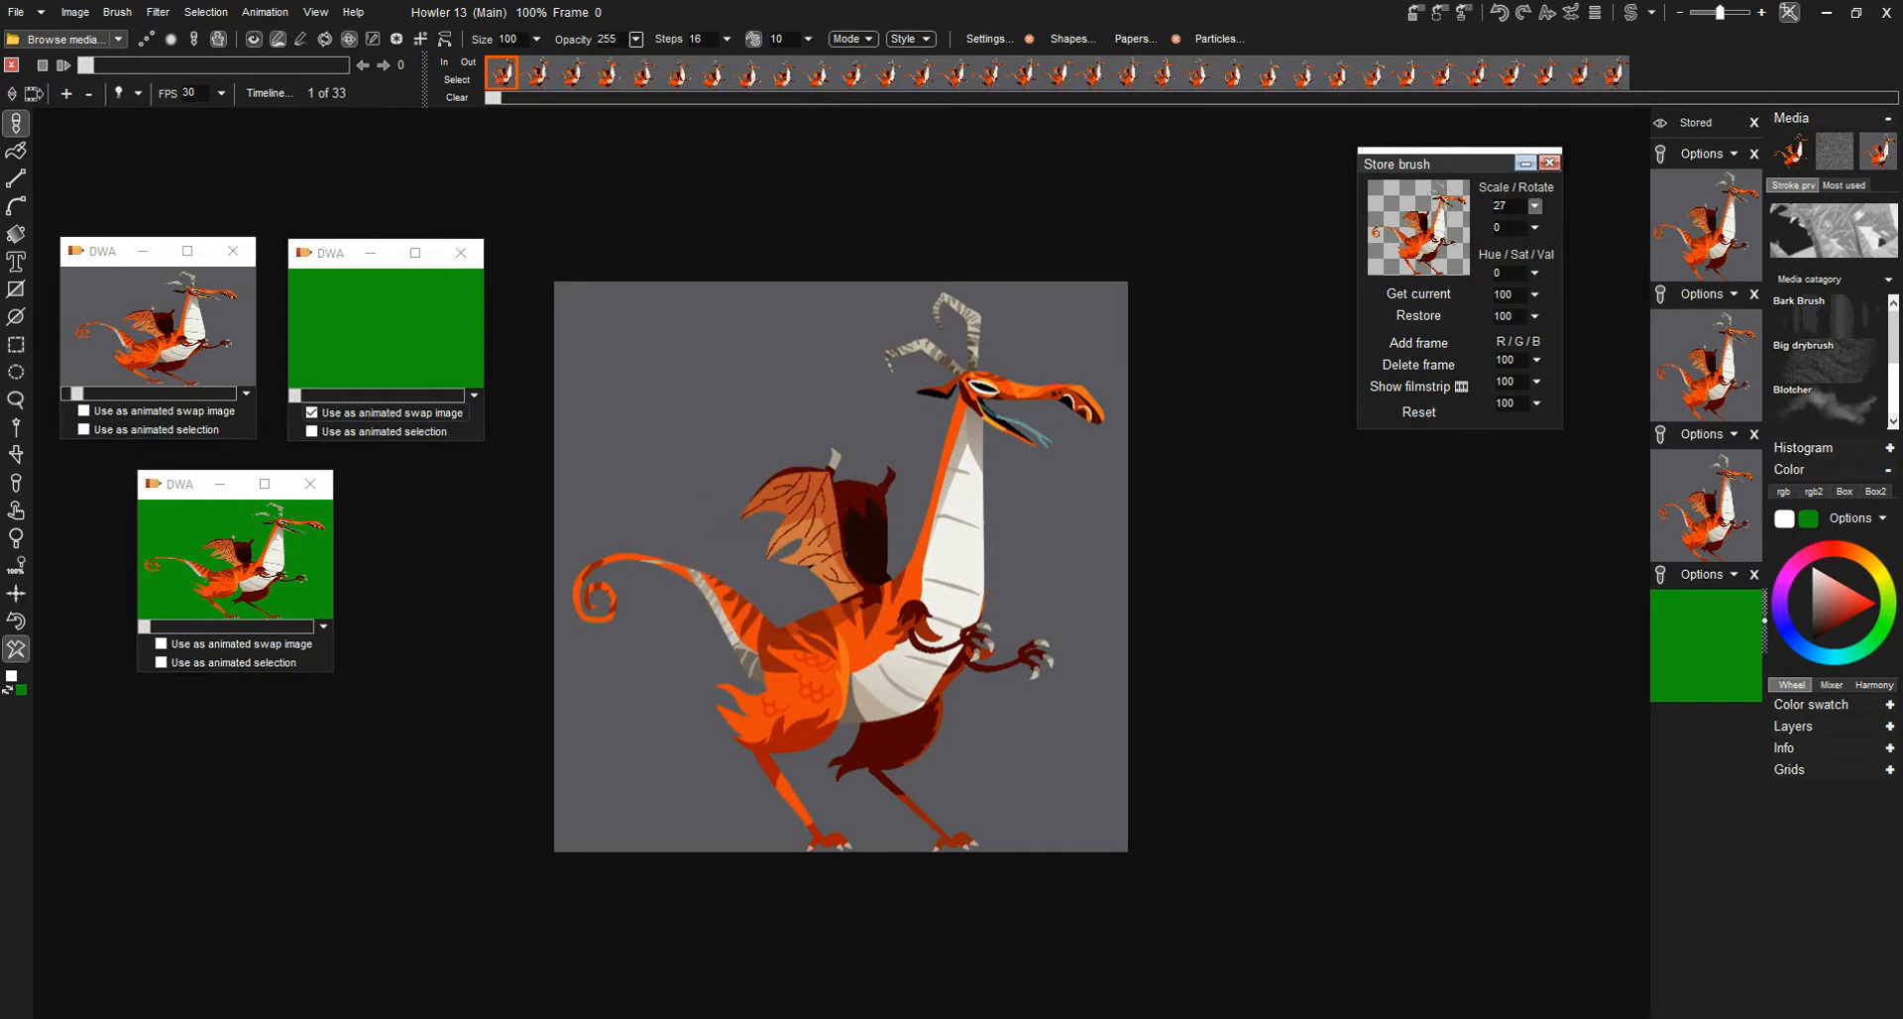
left_click(1534, 206)
left_click_drag(1435, 231, 1453, 231)
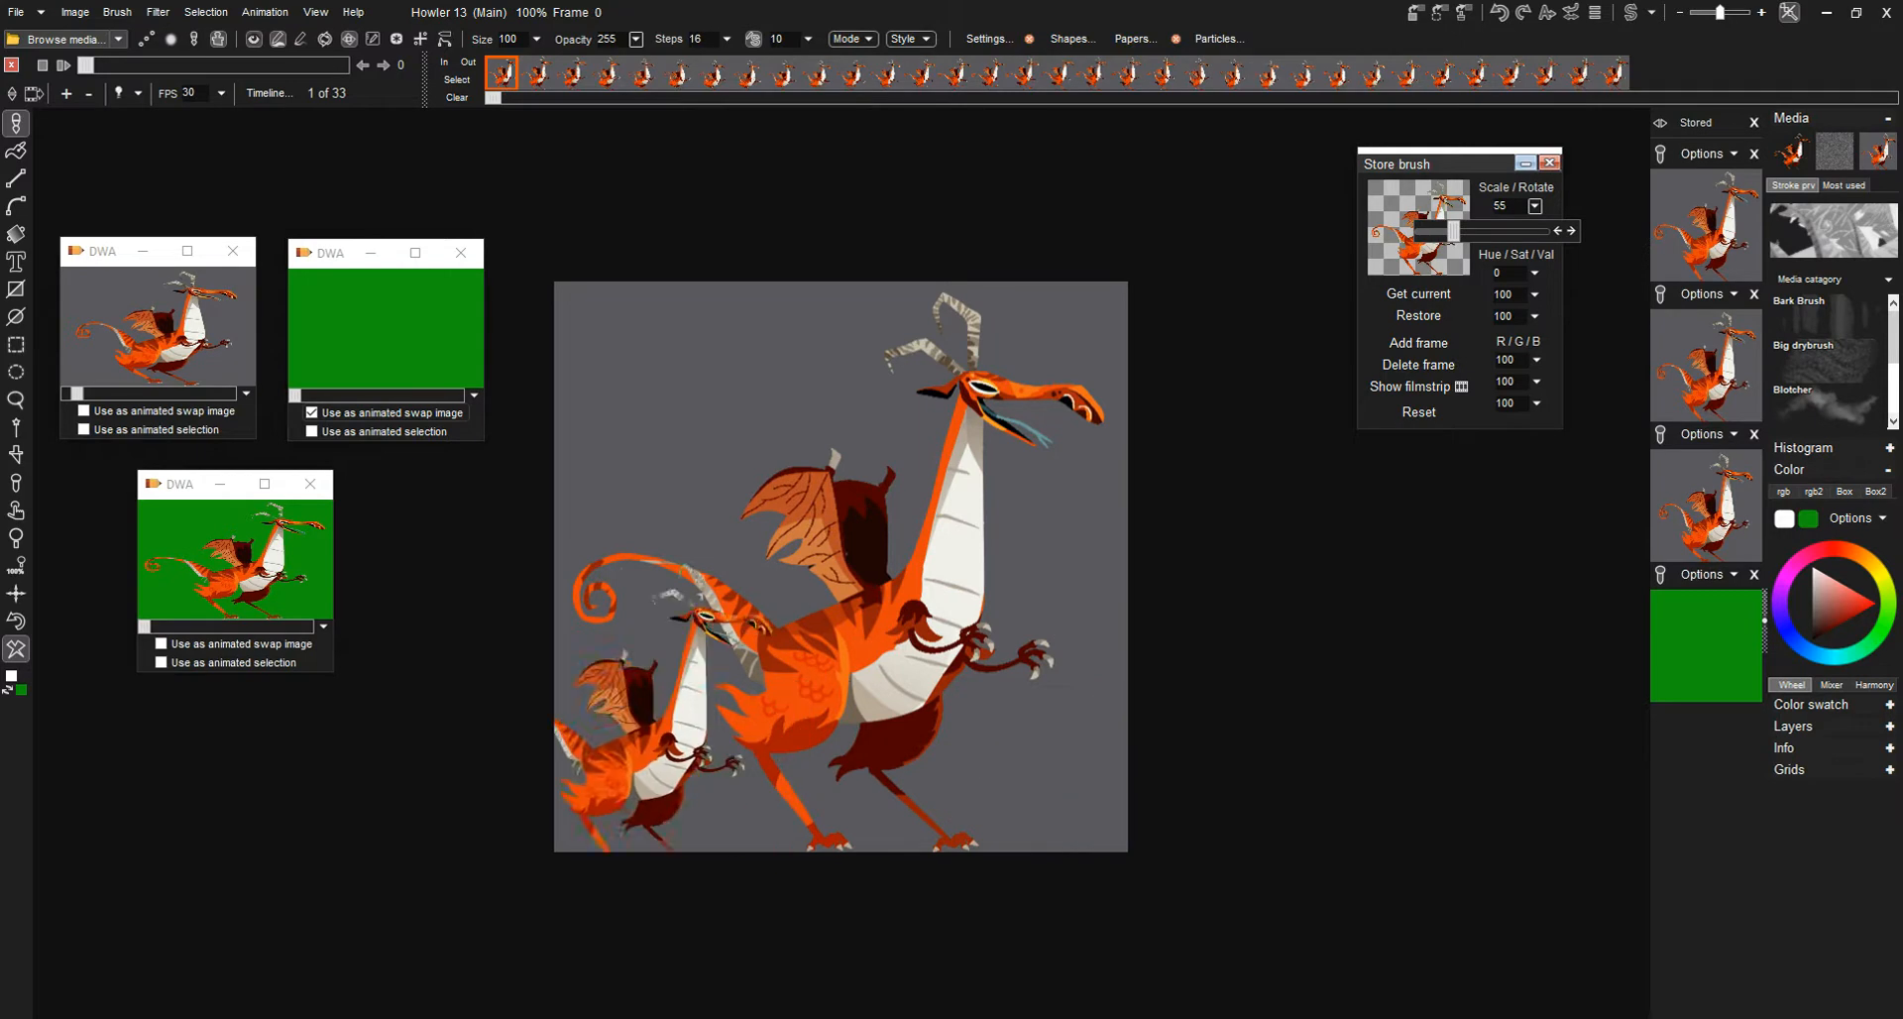
- Try dragon strokes across the lower canvas before and after setting the brush Steps to 10, undoing each stroke
mouse_move(570, 744)
left_mouse_down()
mouse_move(1120, 748)
mouse_move(958, 750)
left_mouse_up()
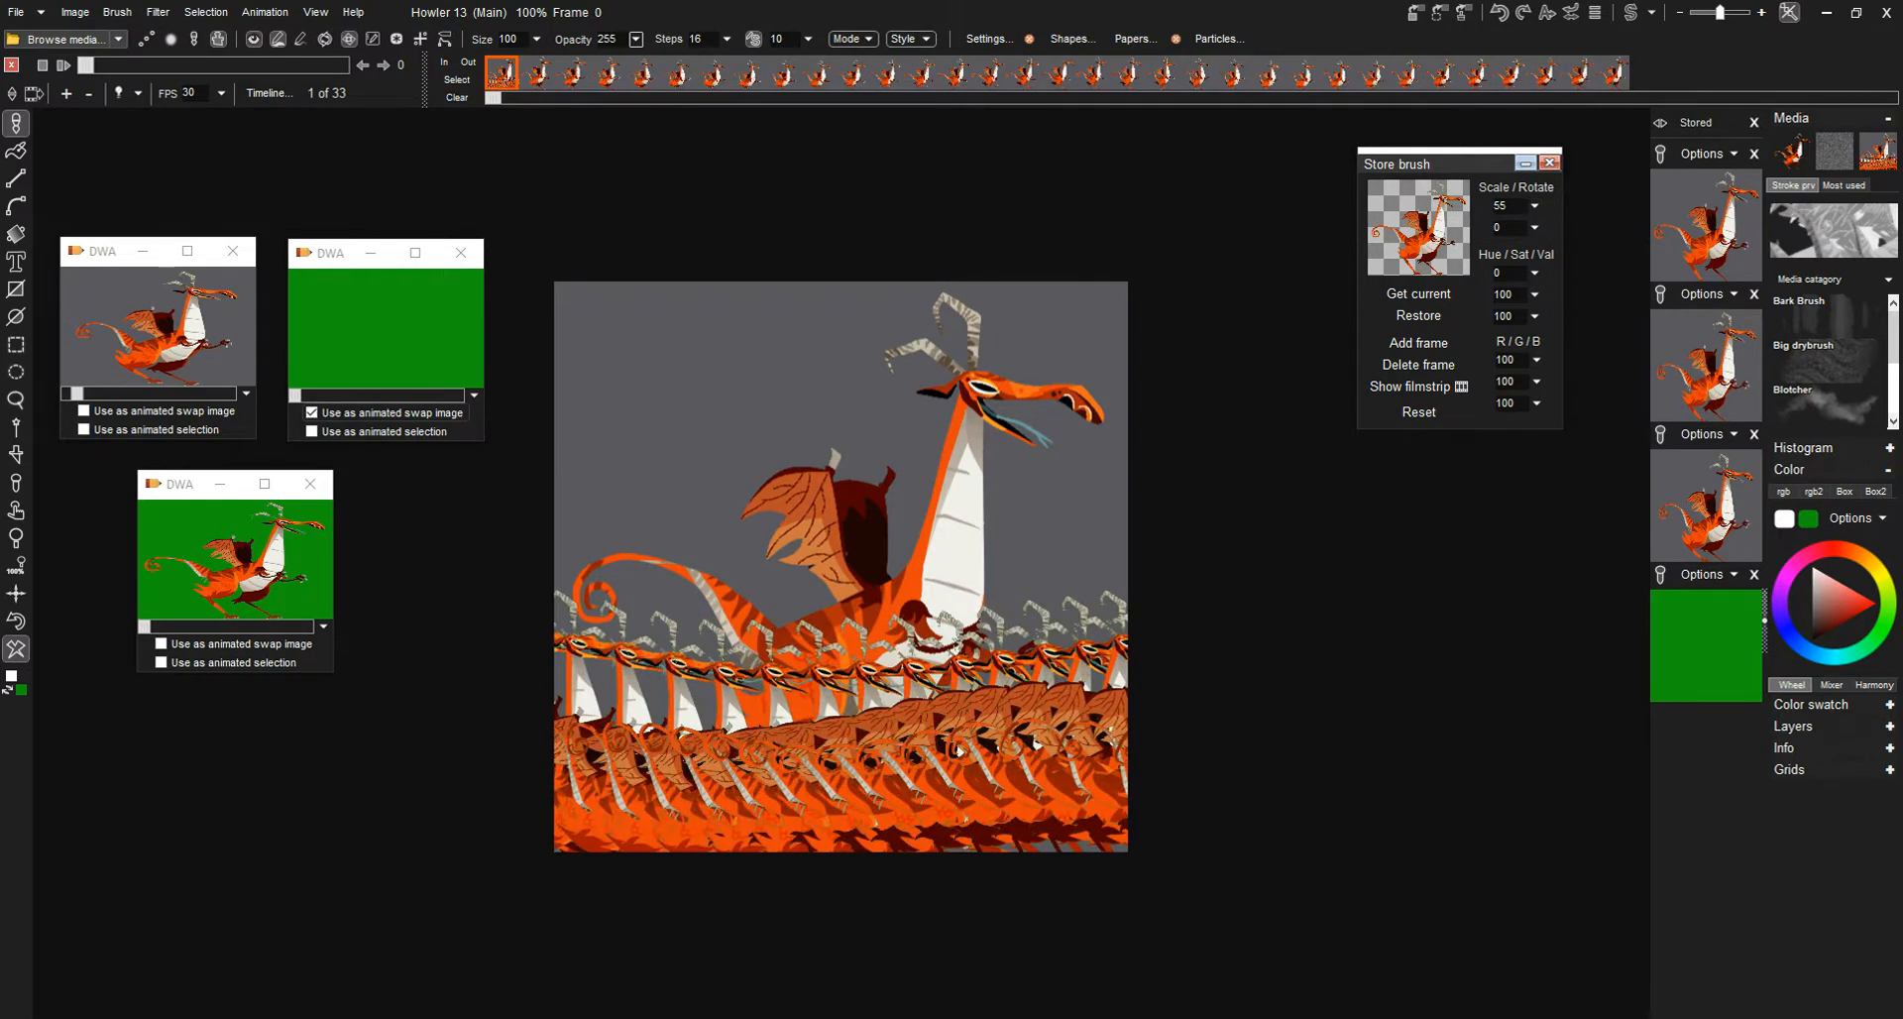
key("ctrl+z")
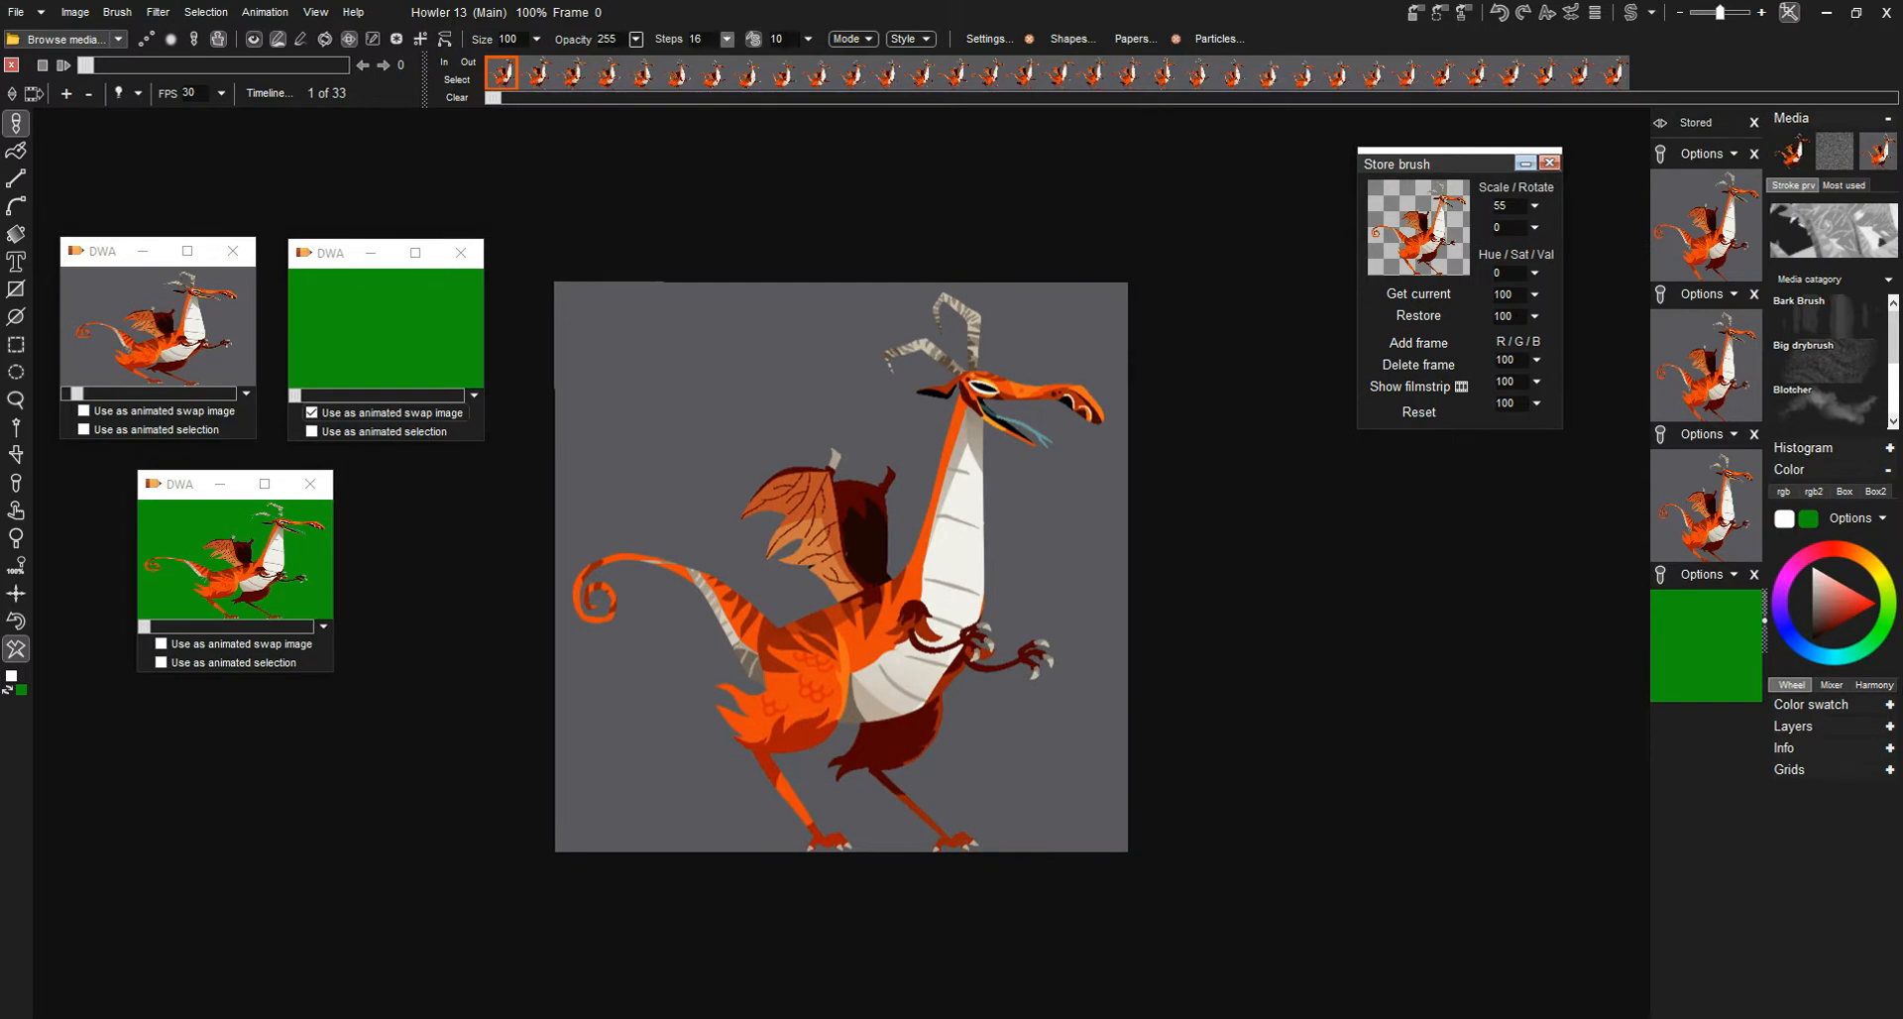
left_click(727, 39)
left_click_drag(630, 63, 621, 63)
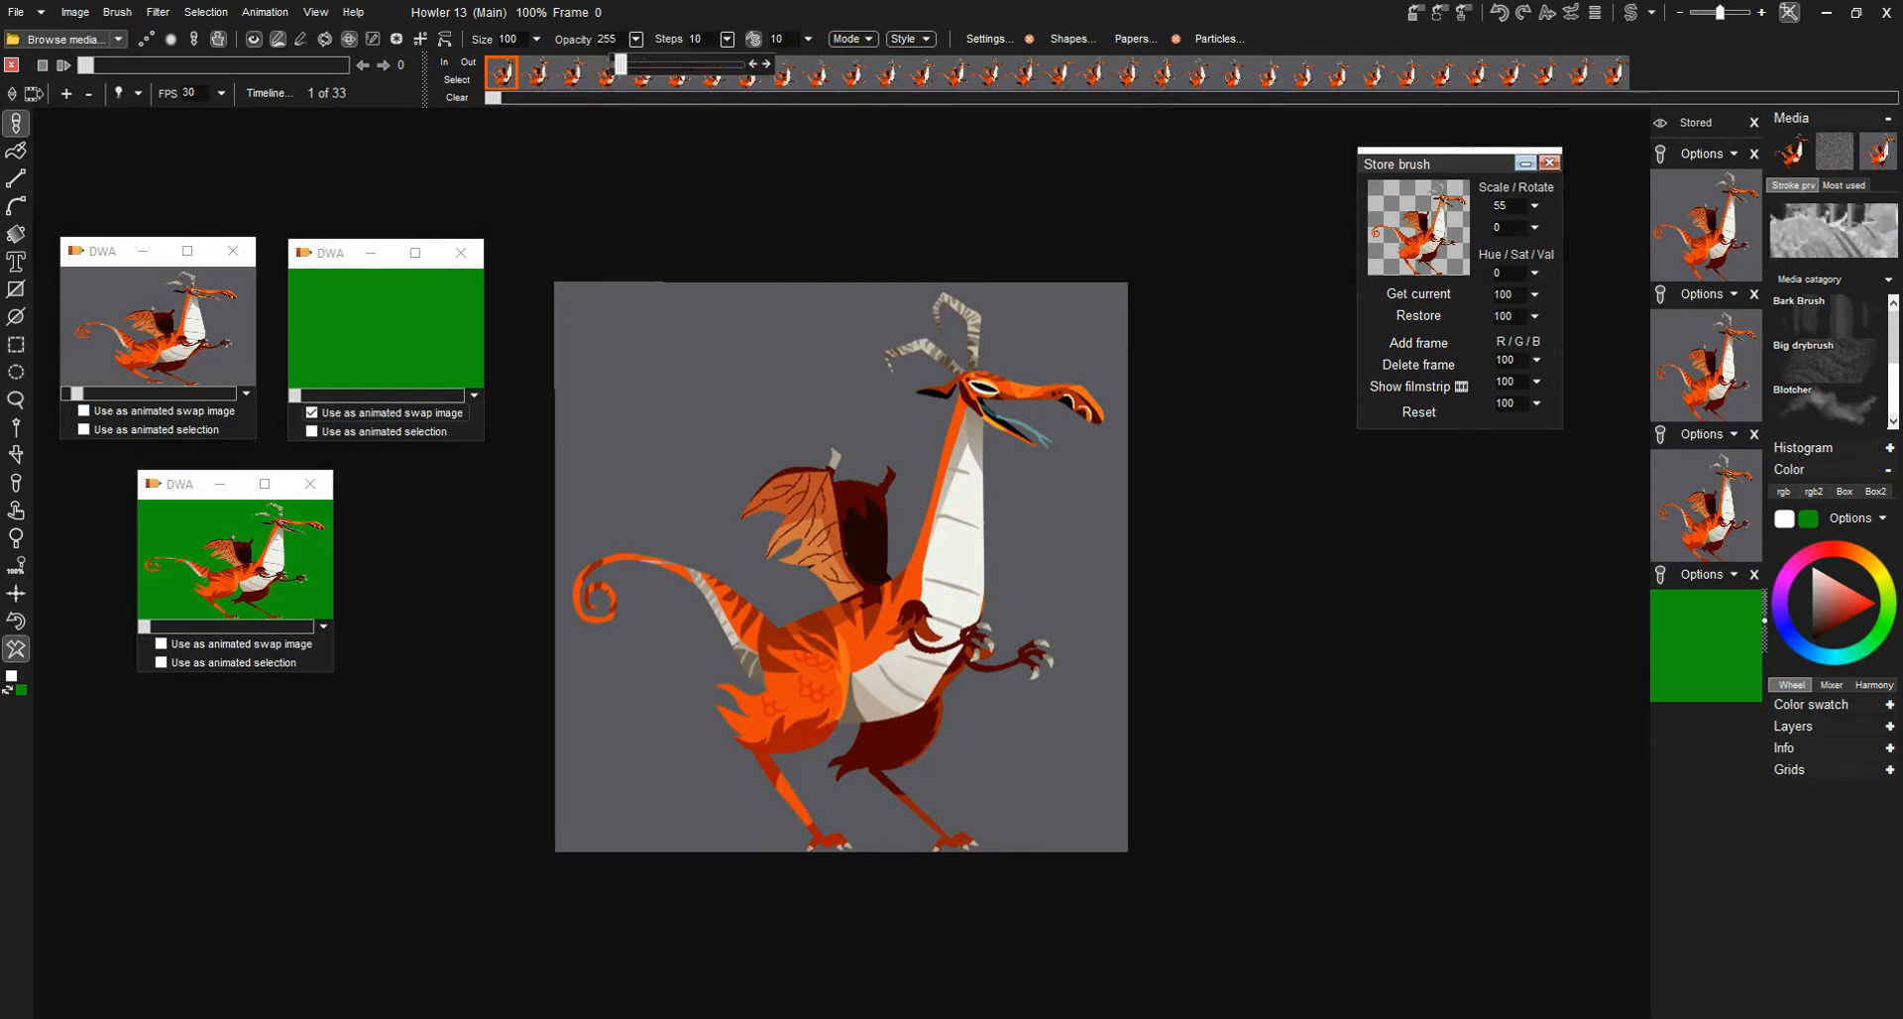
mouse_move(501, 728)
left_mouse_down()
mouse_move(890, 685)
mouse_move(1129, 741)
left_mouse_up()
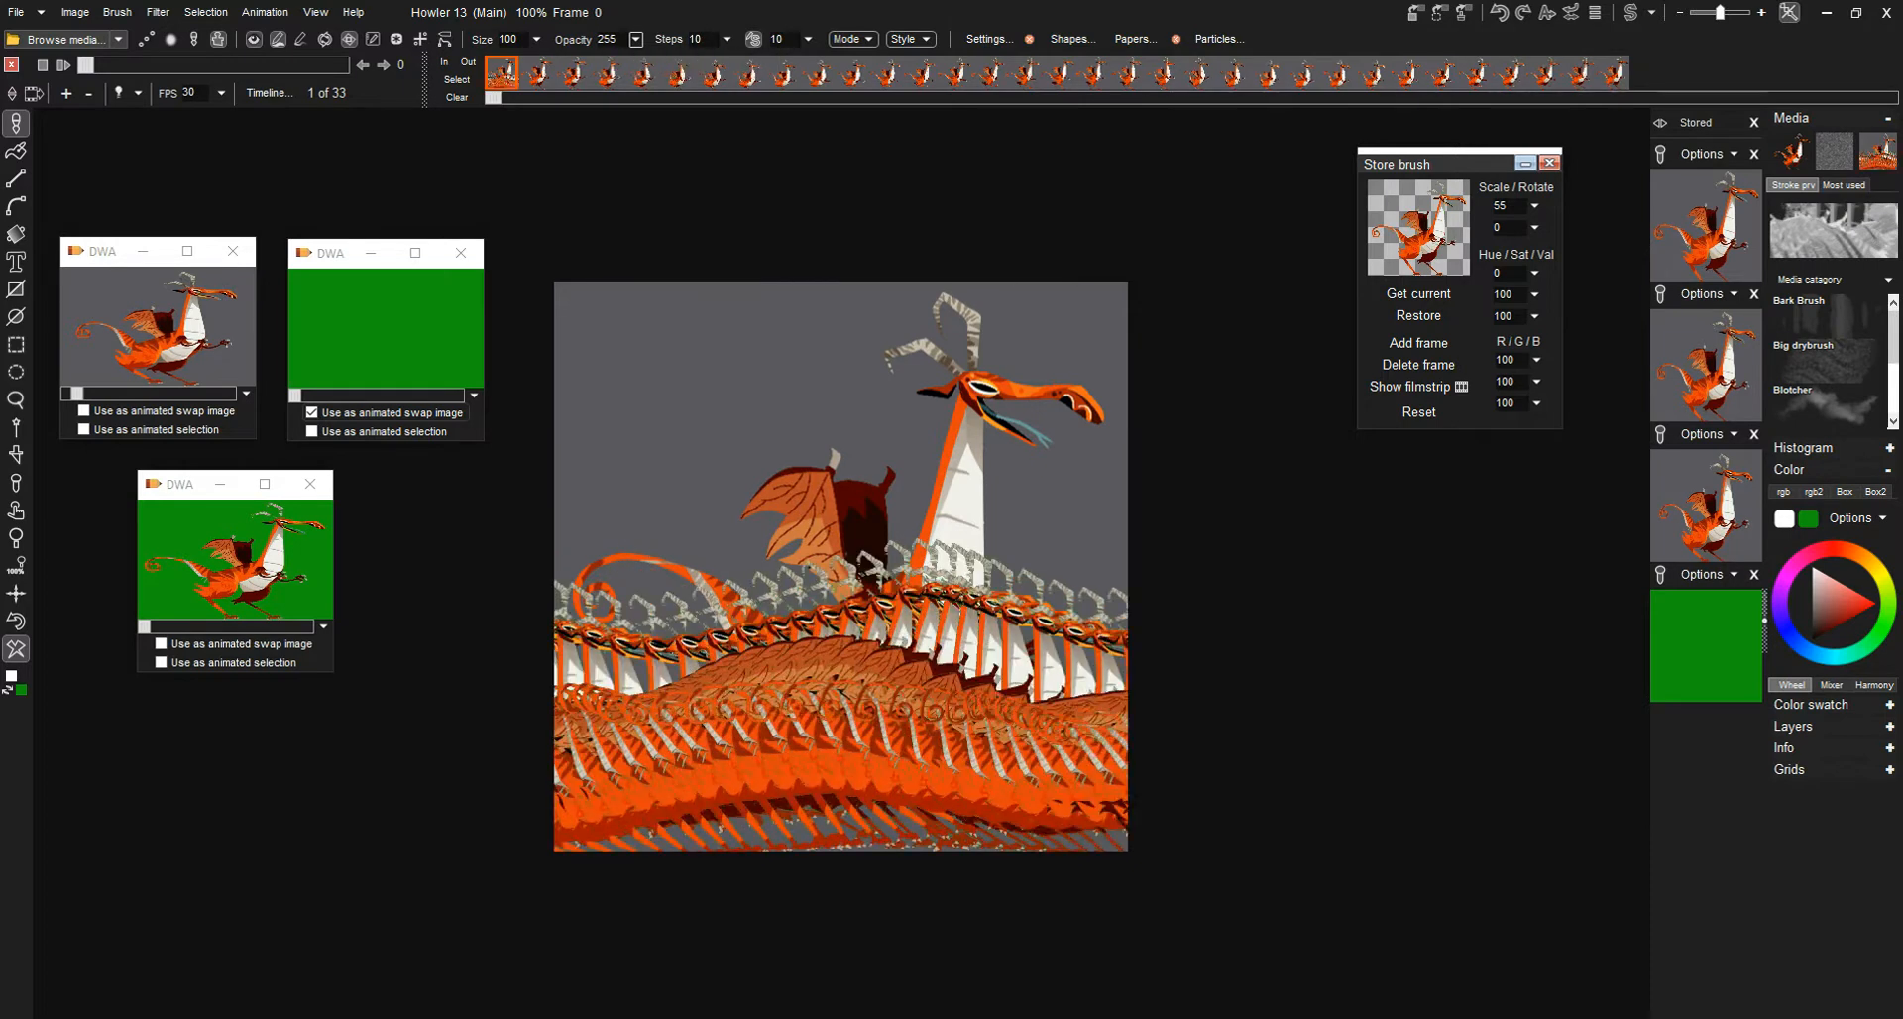
left_click(15, 620)
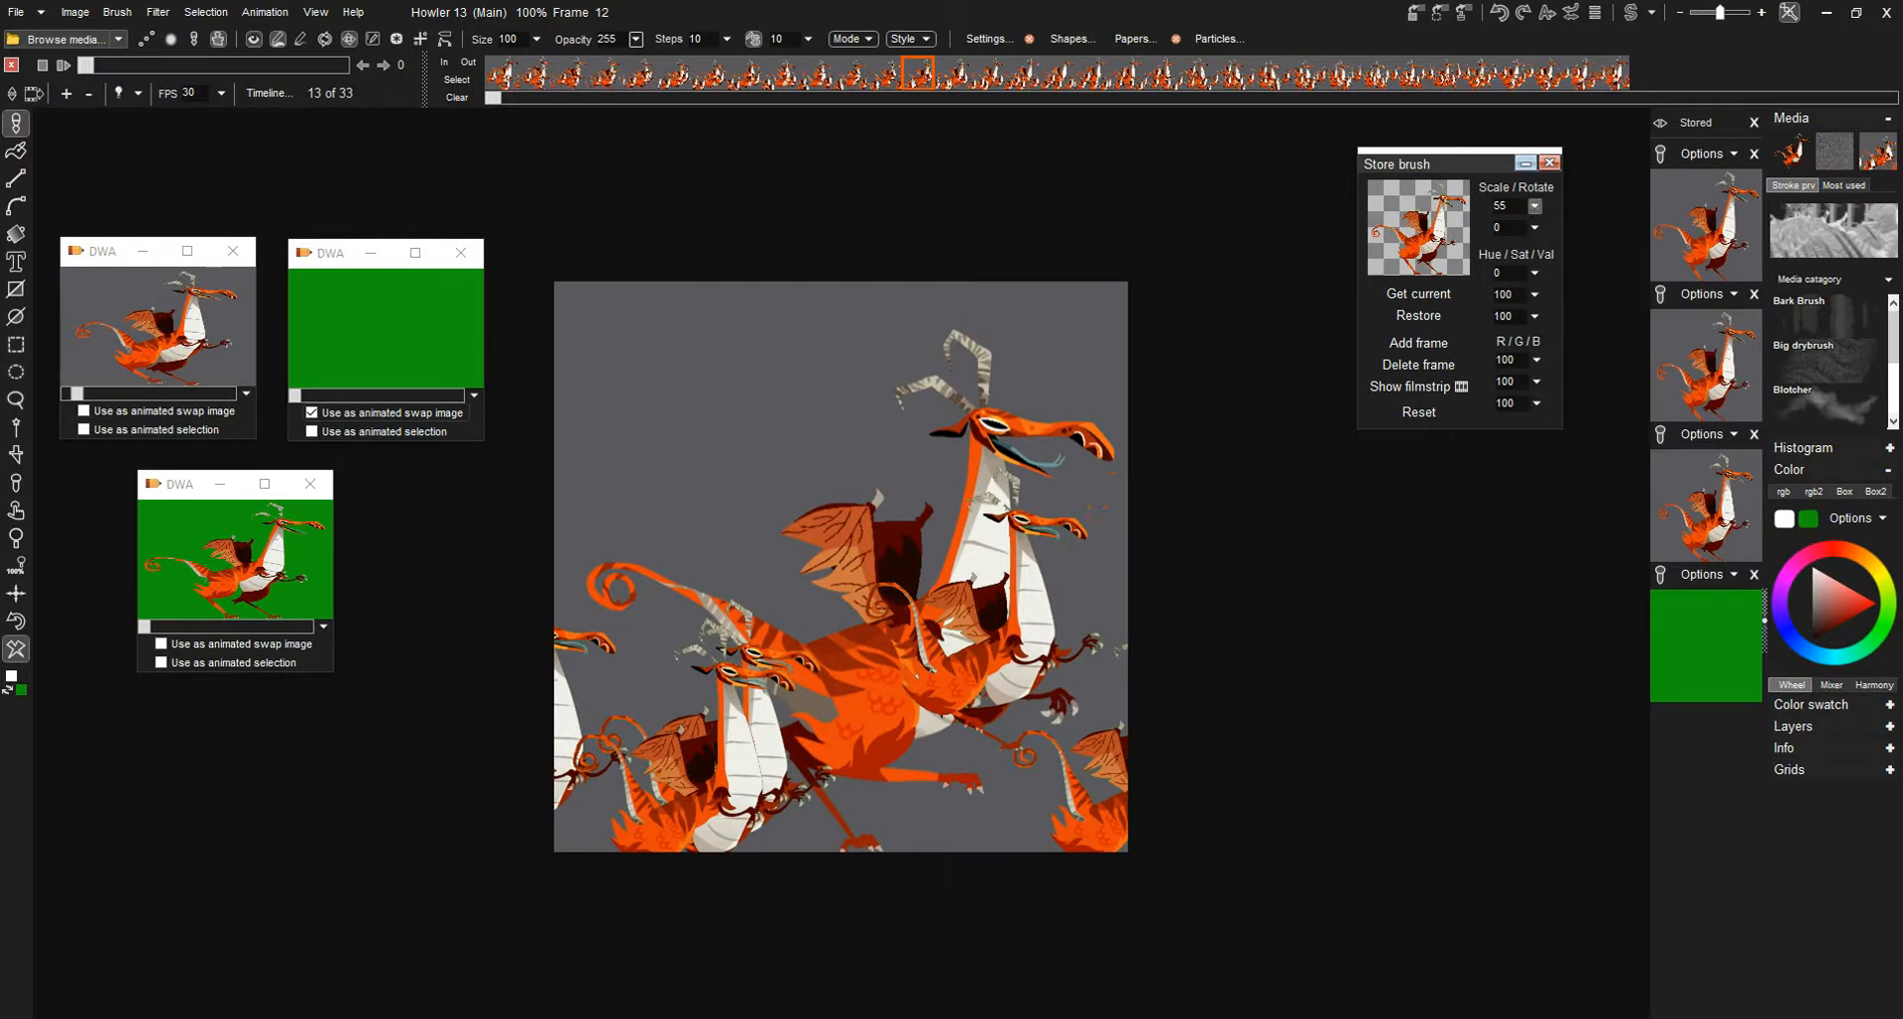
- Set the stored brush's scale to 25, paint smaller running dragons into the playing animation, and stop playback
left_click(1534, 206)
left_click_drag(1453, 230, 1434, 230)
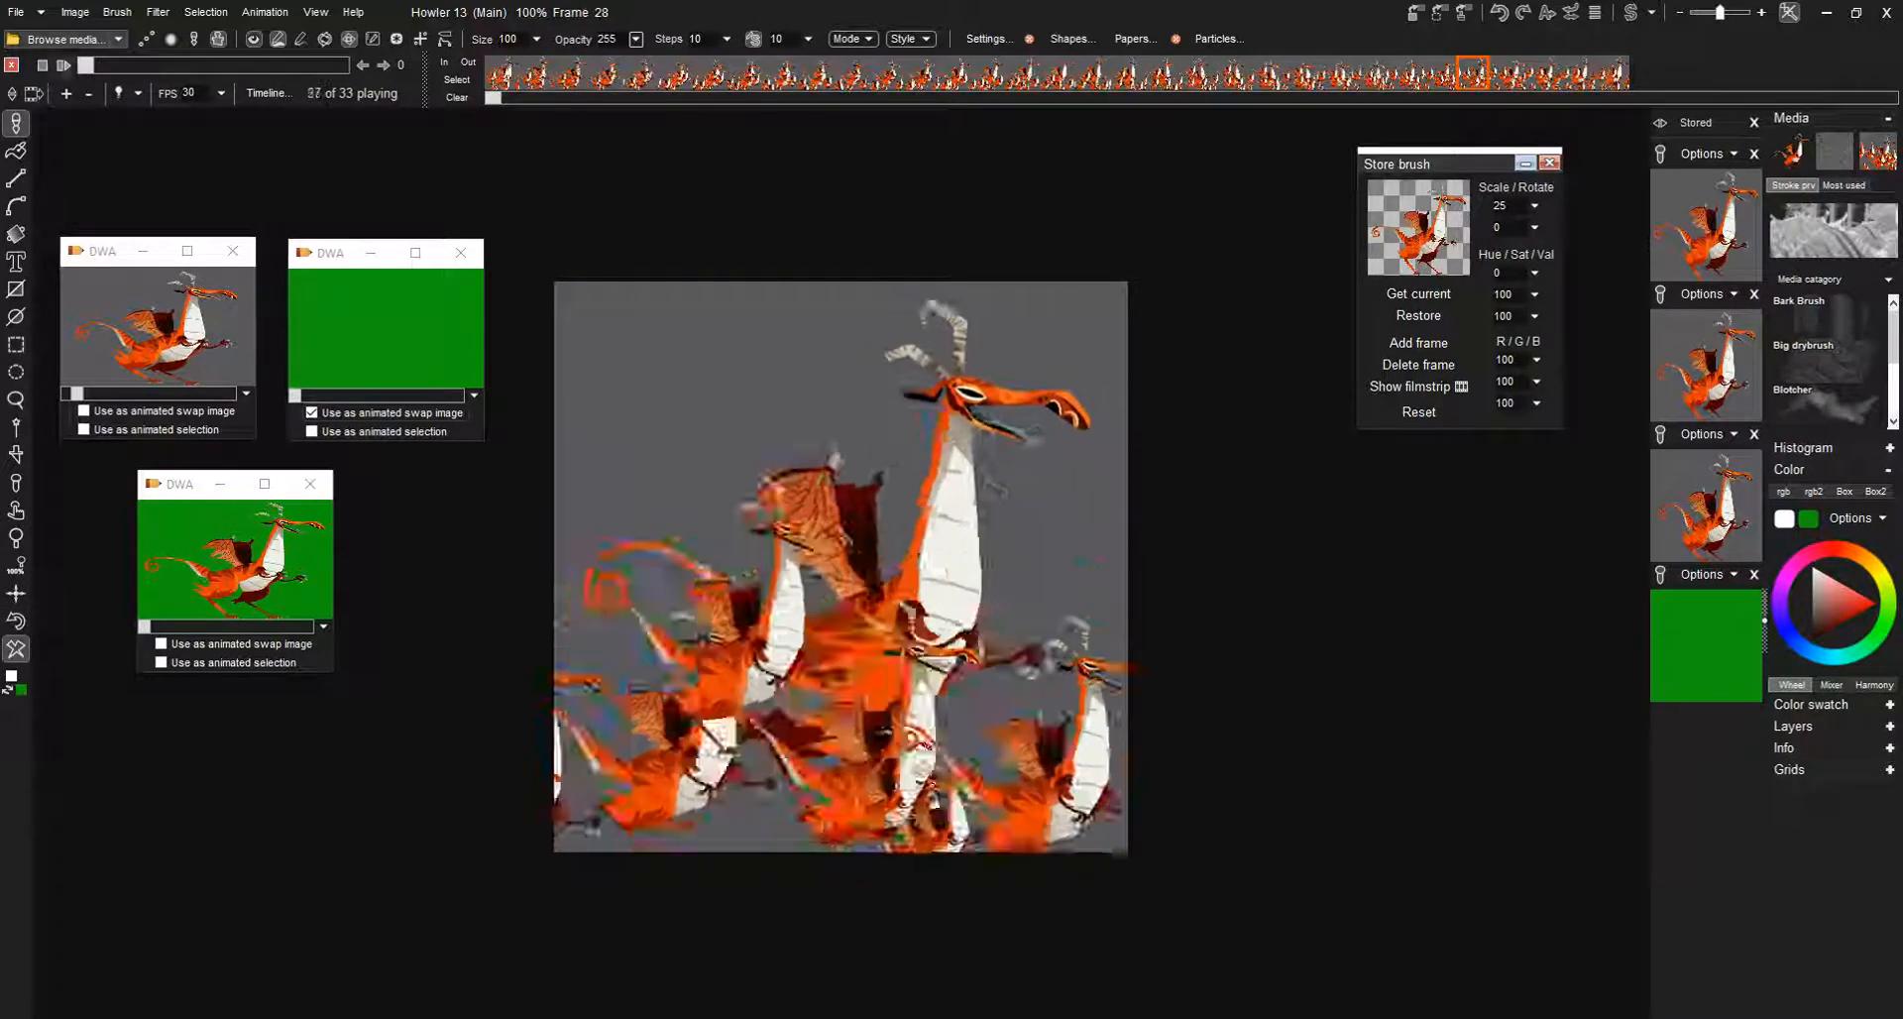
key("space")
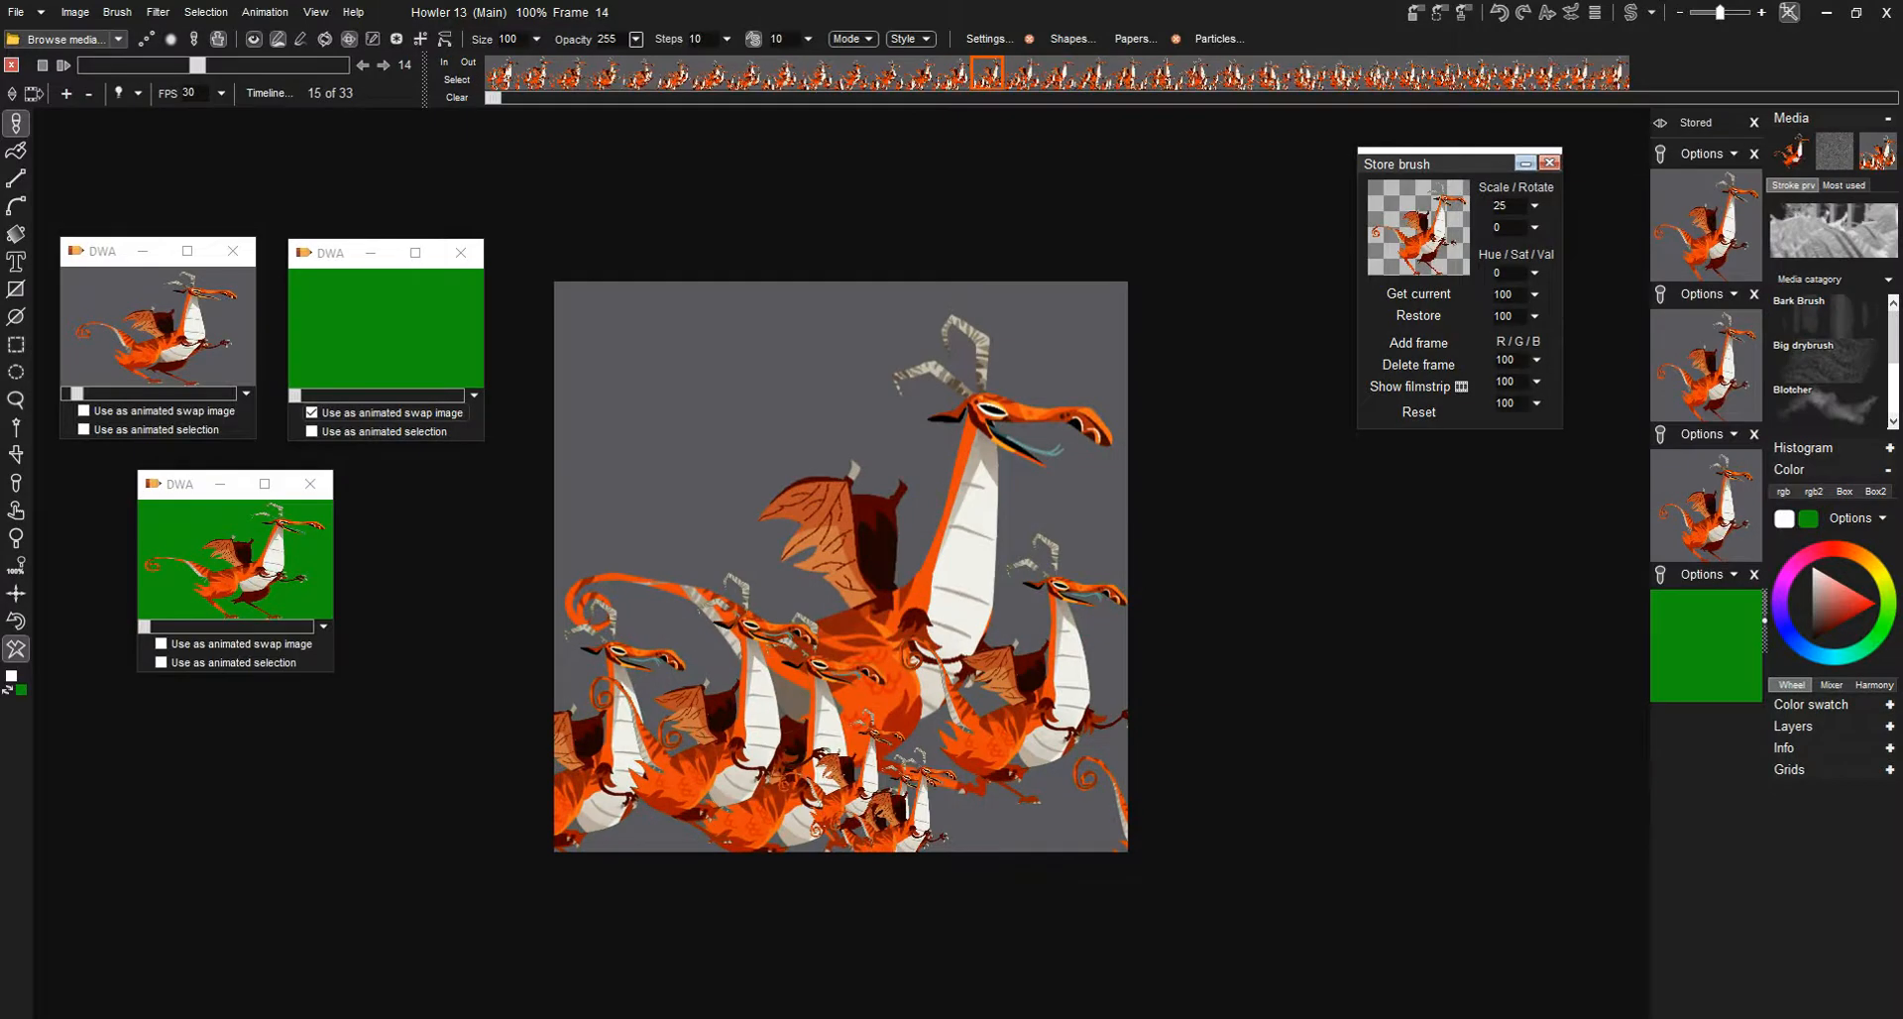